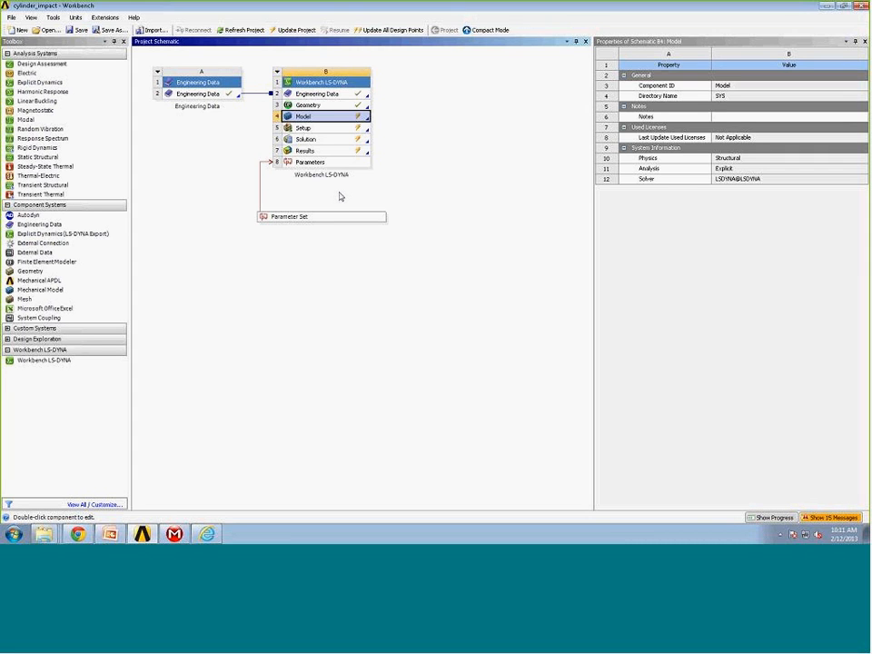
Step: Switch to Mechanical and set the stiffness behavior of the flat surface body to Rigid
{"action": "left_click", "coordinate": [174, 534]}
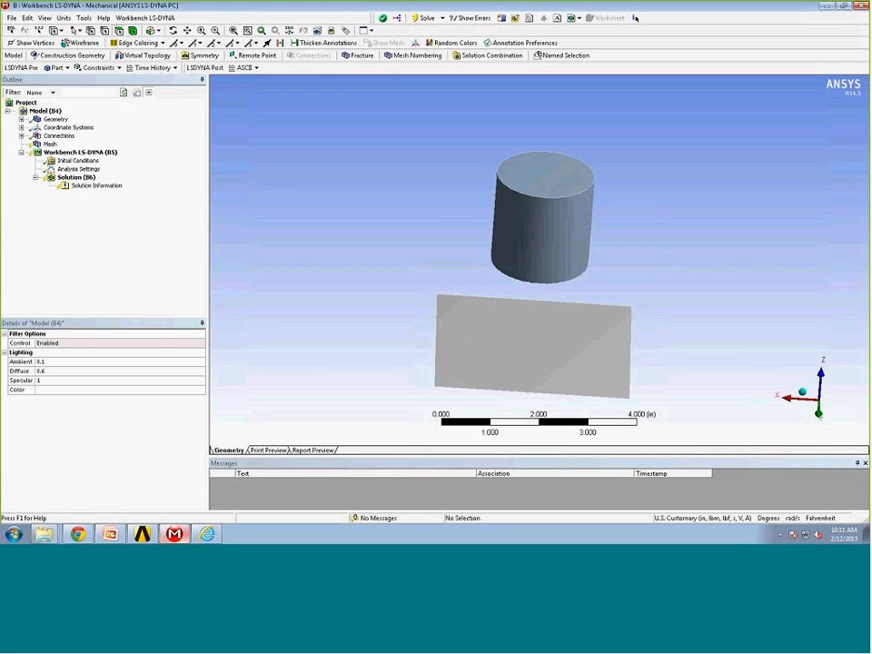
{"action": "middle_click_drag", "start_coordinate": [483, 245], "coordinate": [382, 196]}
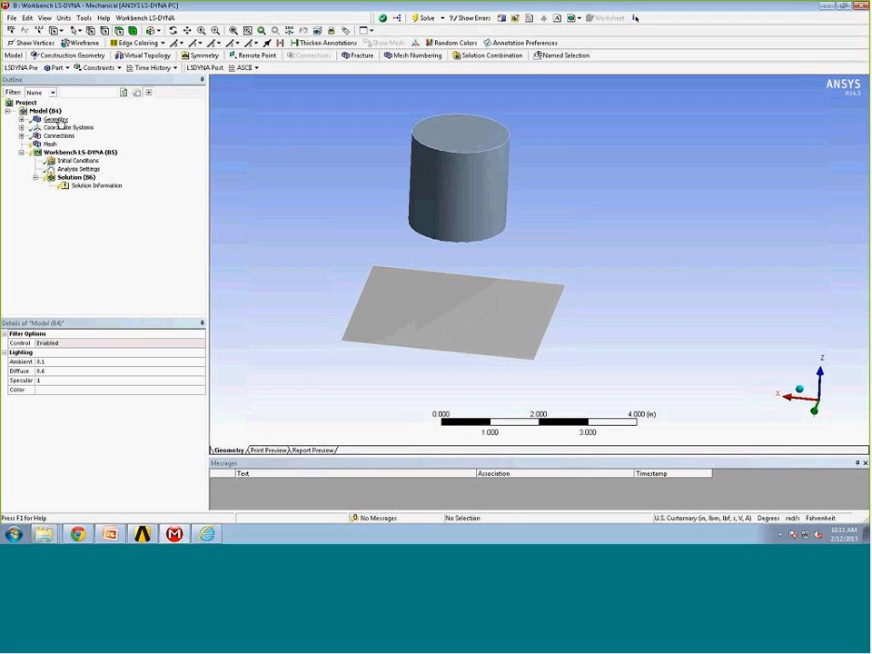
{"action": "left_click", "coordinate": [21, 120]}
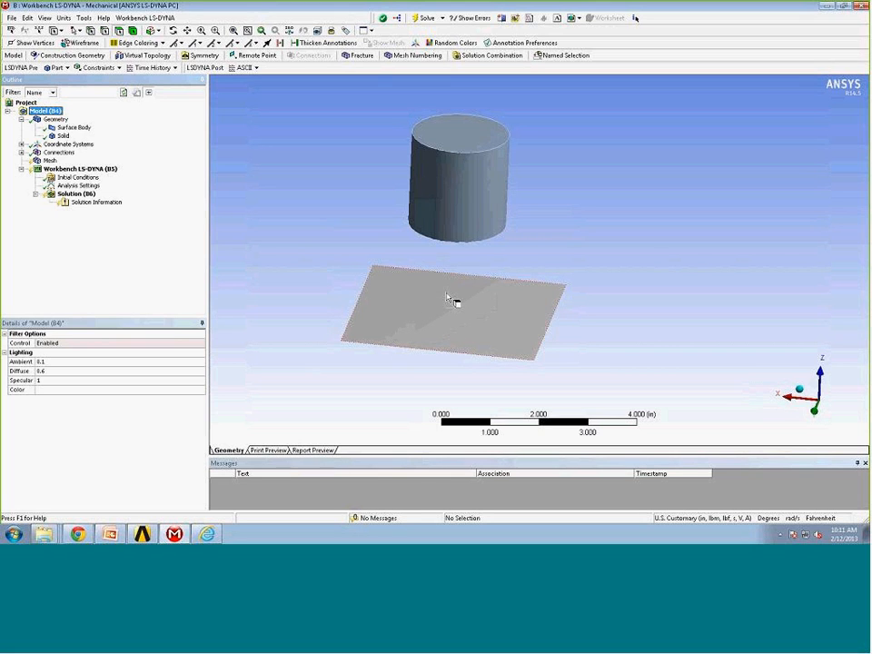
{"action": "left_click", "coordinate": [60, 127]}
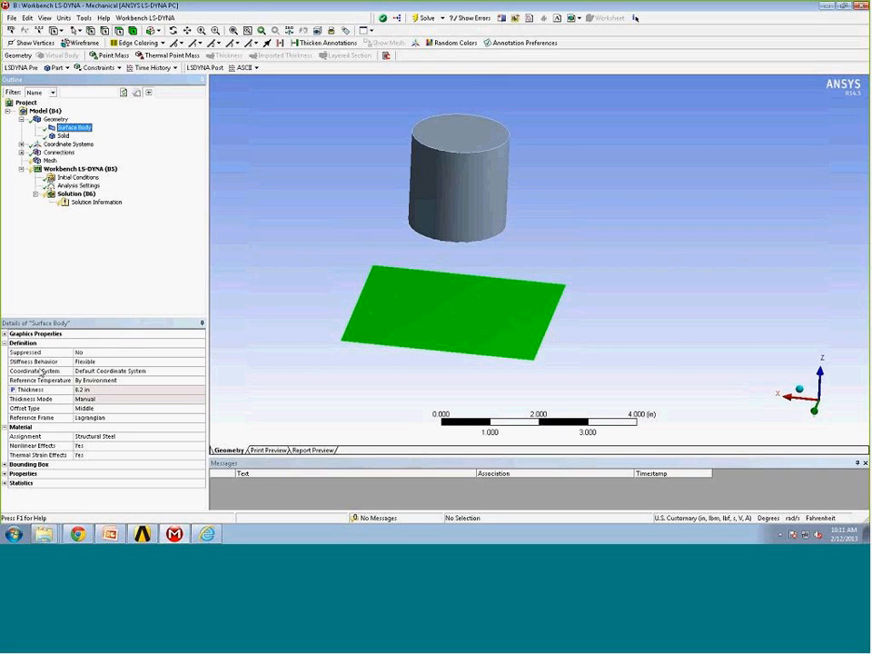
{"action": "left_click", "coordinate": [87, 361]}
{"action": "left_click", "coordinate": [200, 362]}
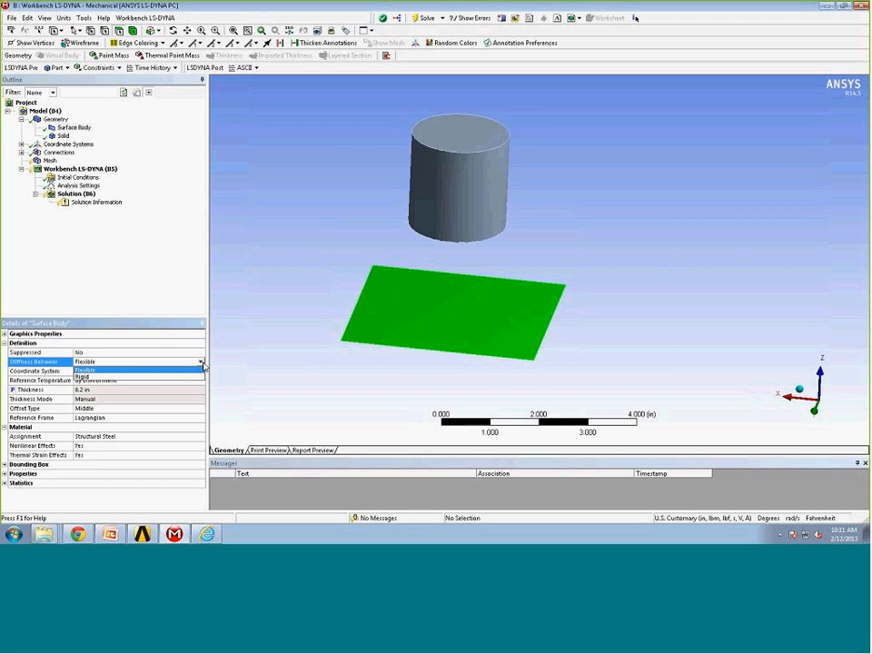
{"action": "left_click", "coordinate": [90, 377]}
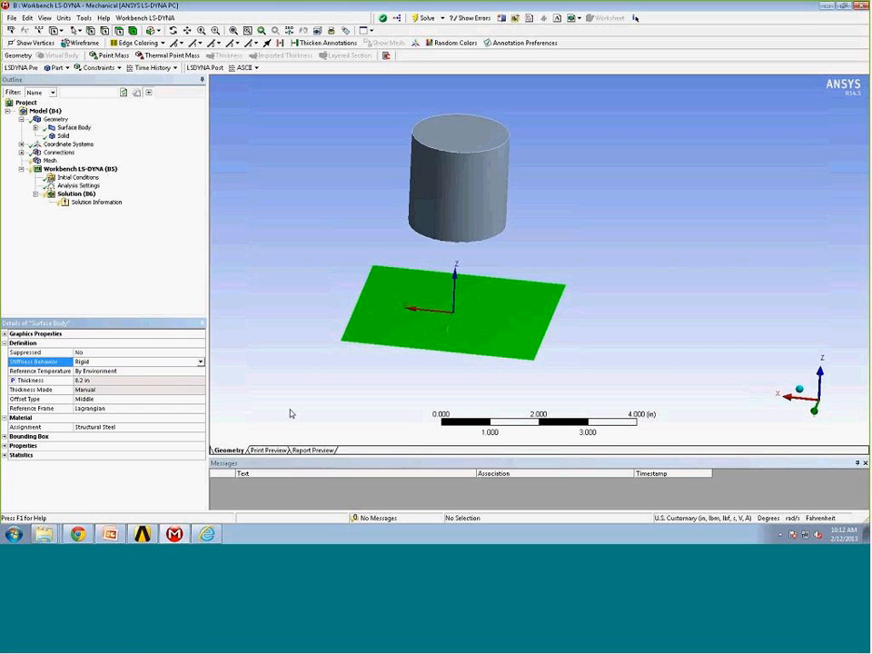
Step: Switch to Workbench and add Copper Alloy NL from the General Non-linear Materials library to the project's engineering data
{"action": "left_click", "coordinate": [142, 534]}
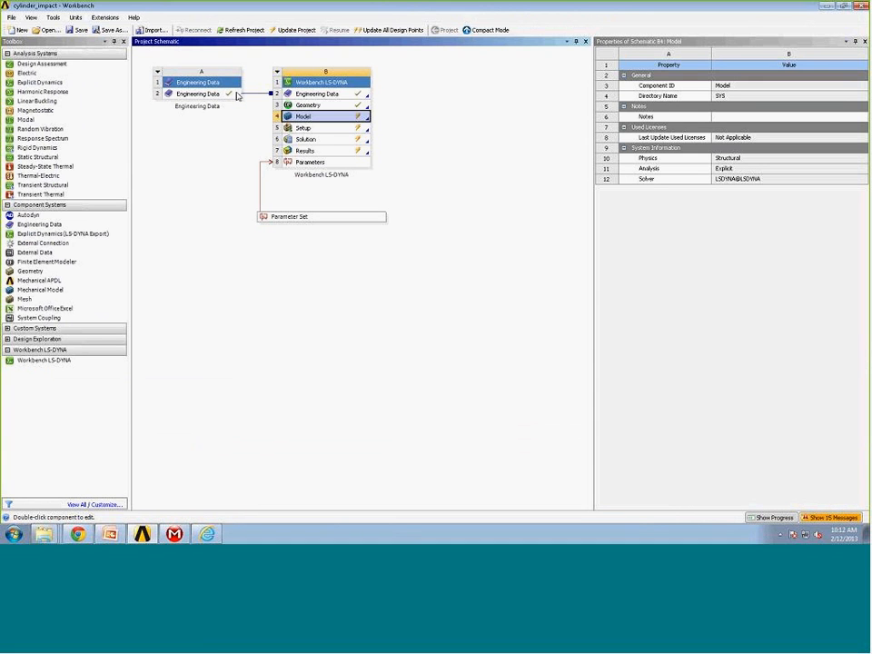
{"action": "double_click", "coordinate": [207, 98]}
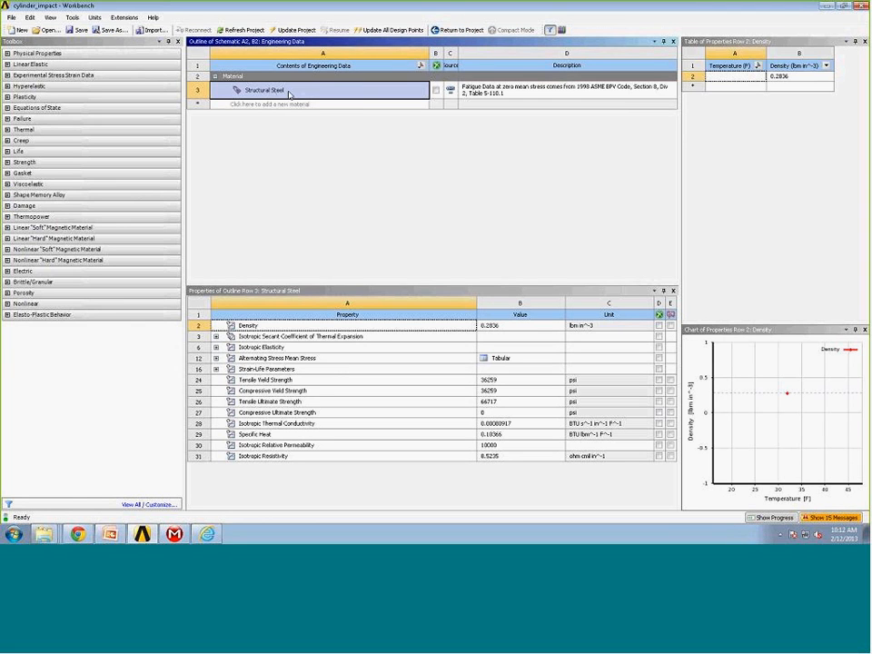
{"action": "left_click", "coordinate": [561, 30]}
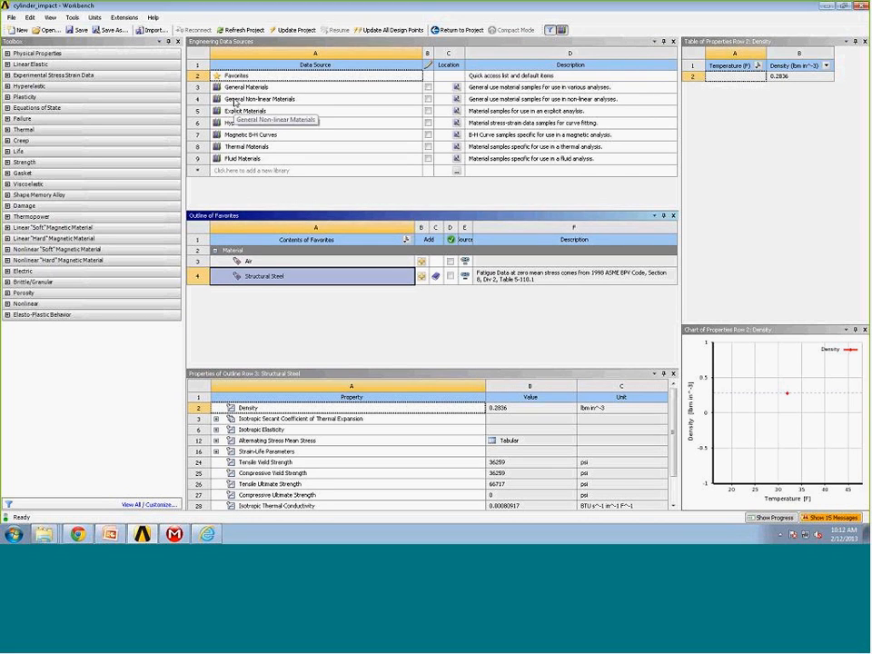
{"action": "left_click", "coordinate": [232, 98]}
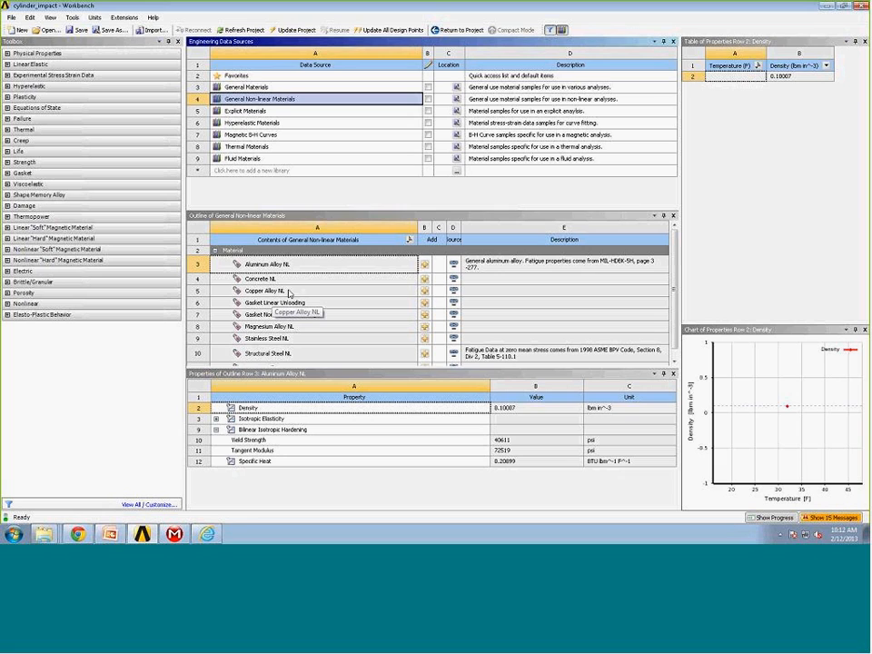
{"action": "left_click", "coordinate": [424, 292]}
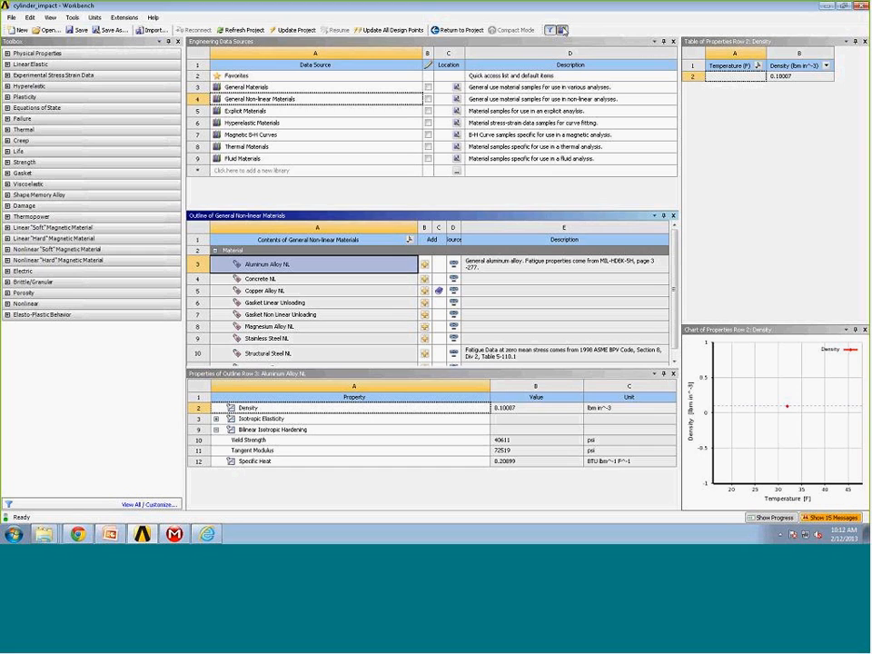
{"action": "left_click", "coordinate": [549, 30]}
{"action": "left_click", "coordinate": [286, 104]}
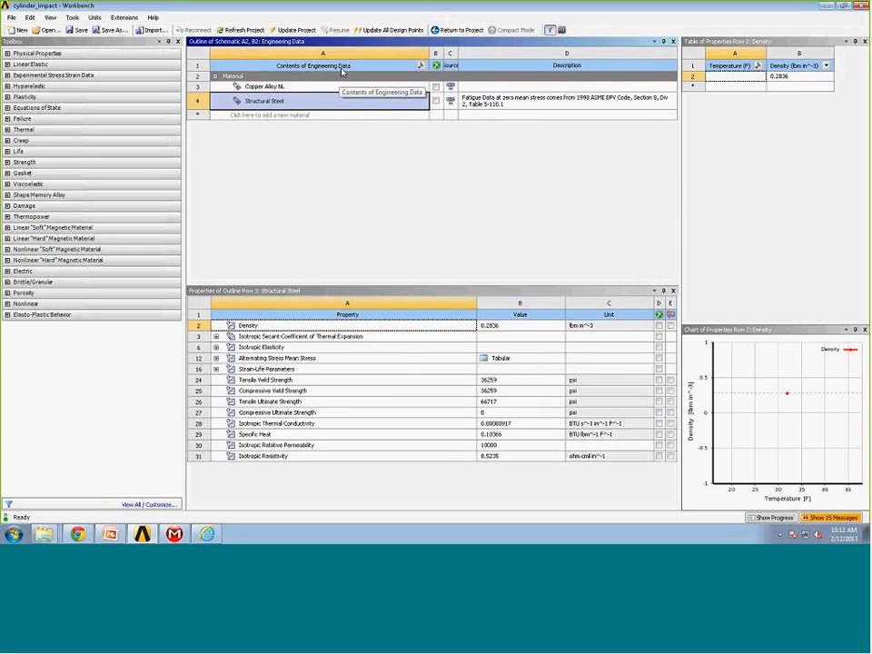
Step: Set the yield strength of Copper Alloy NL to 30000 psi under Bilinear Isotropic Hardening
{"action": "left_click", "coordinate": [274, 87]}
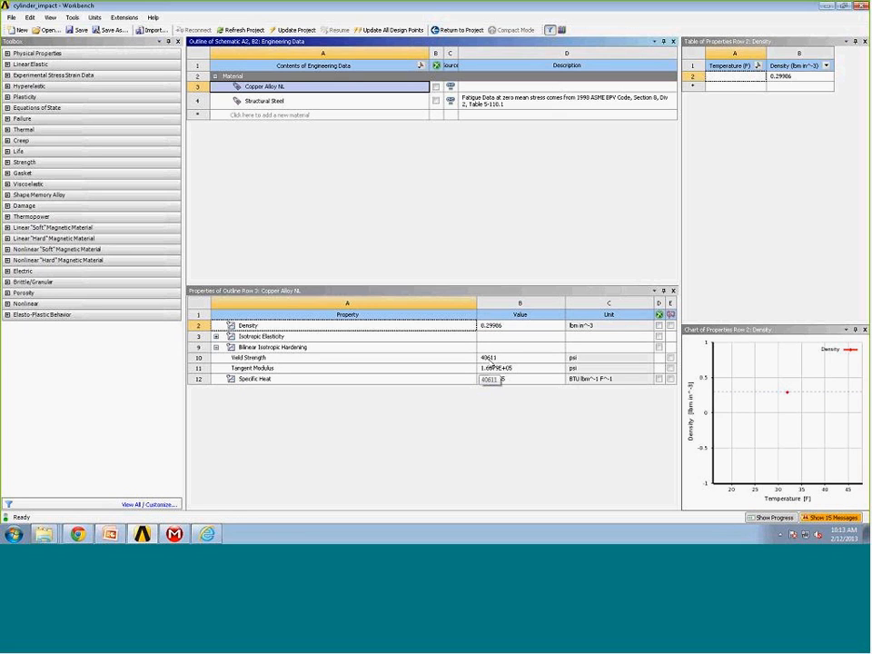
{"action": "left_click", "coordinate": [502, 359]}
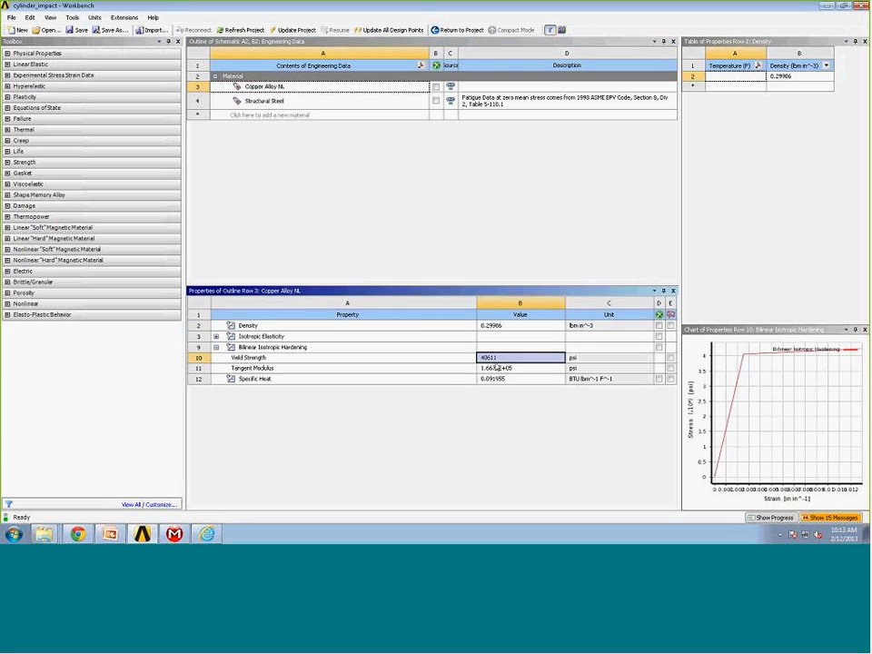
{"action": "type", "text": "30000"}
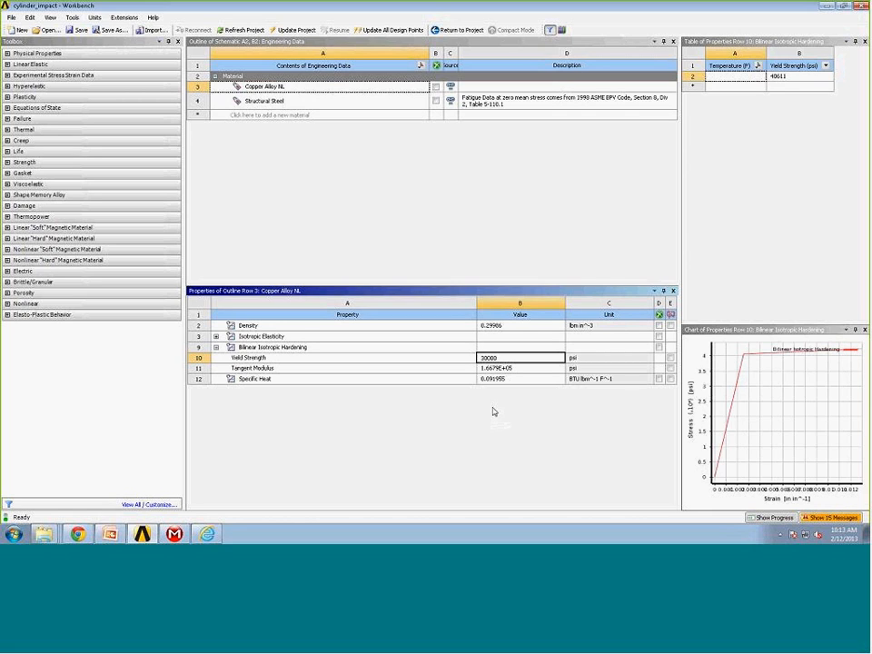
{"action": "key", "text": "Return"}
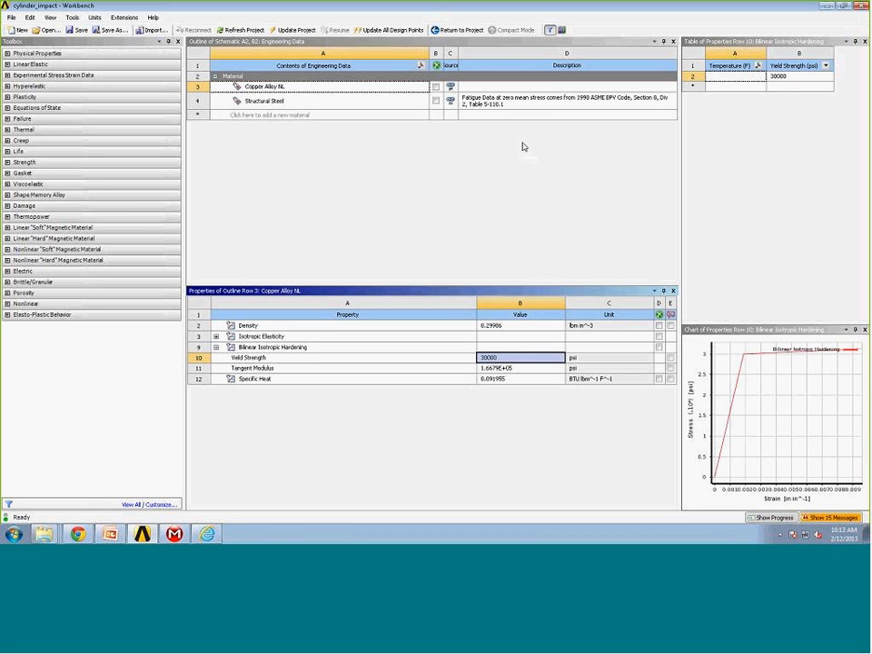
Step: Return to the model in Mechanical, refresh its materials and open the material assignment choices for the solid cylinder
{"action": "left_click", "coordinate": [450, 30]}
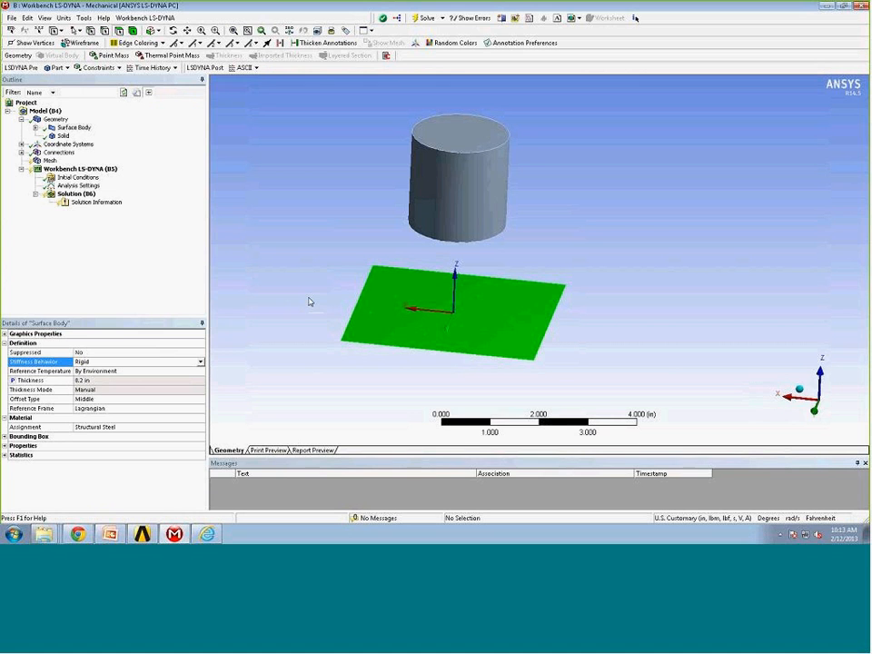
{"action": "left_click", "coordinate": [46, 111]}
{"action": "right_click", "coordinate": [50, 113]}
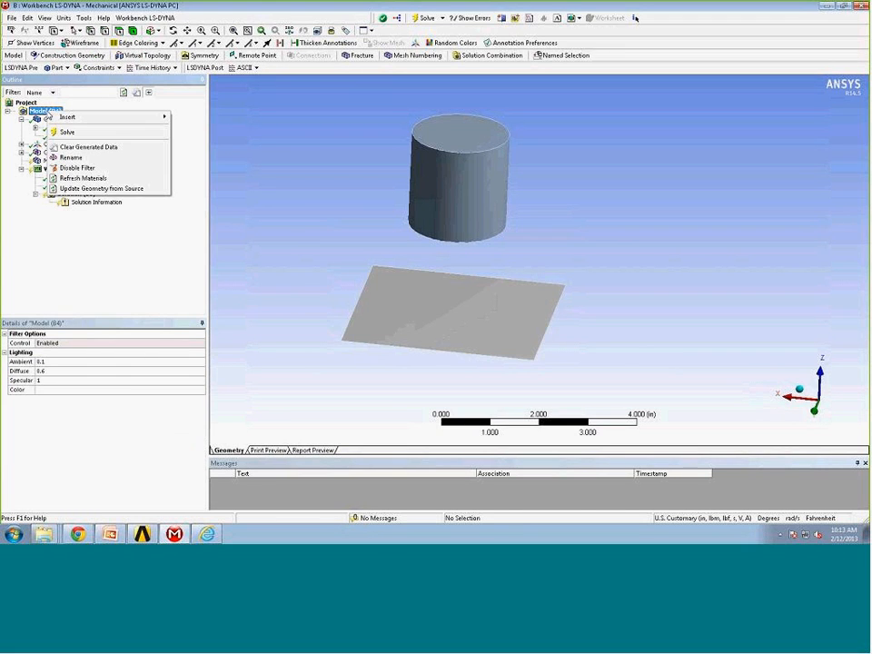
{"action": "left_click", "coordinate": [101, 180]}
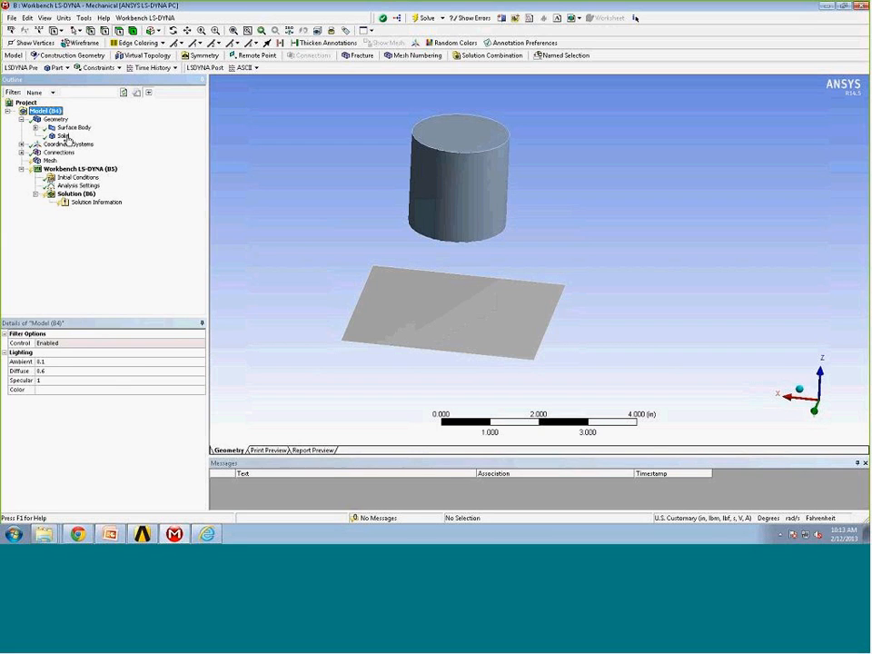
{"action": "left_click", "coordinate": [64, 136]}
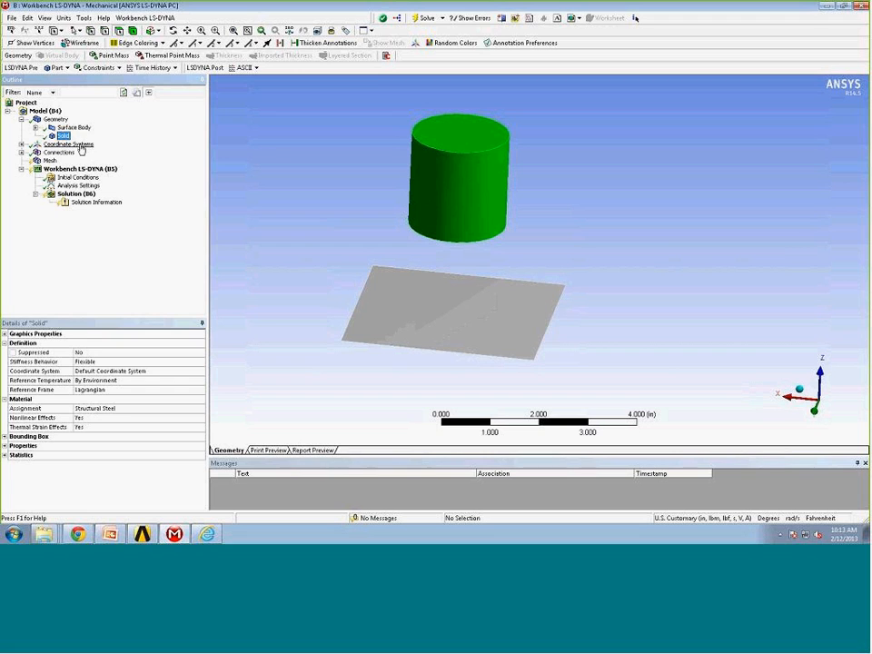
{"action": "left_click", "coordinate": [140, 414]}
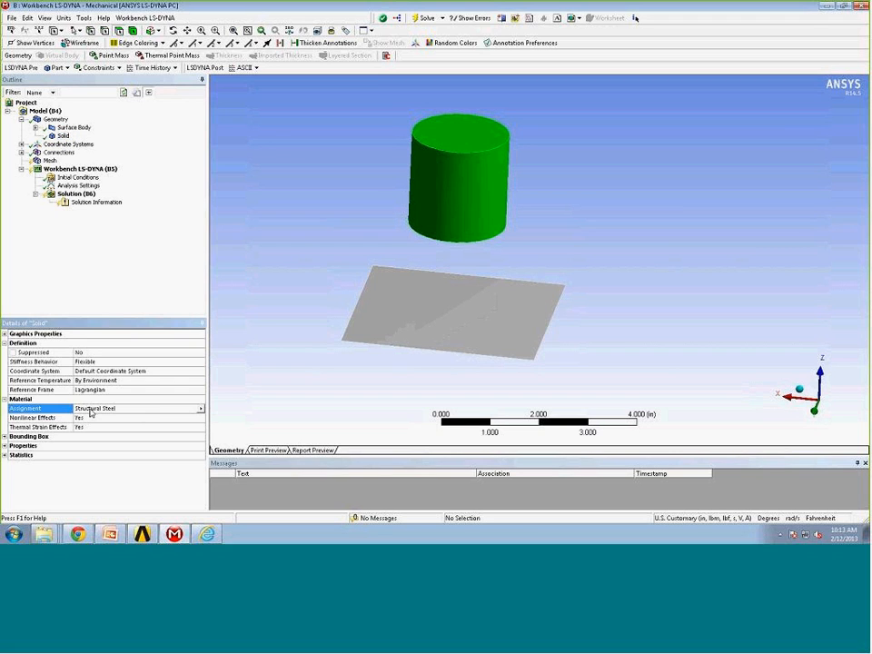
{"action": "left_click", "coordinate": [201, 409]}
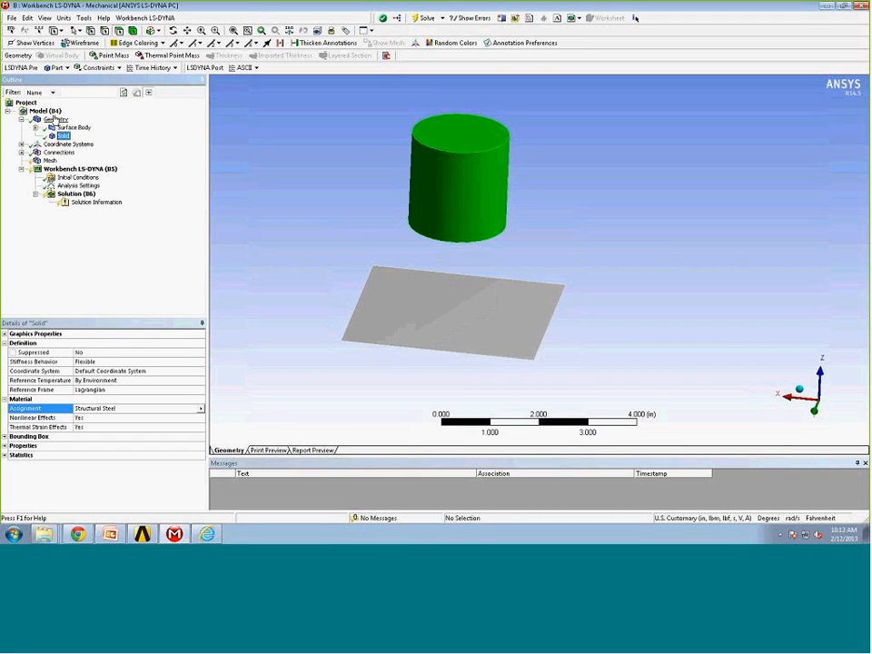
Step: Repeat the material refresh on the model and reopen the material choices for the solid cylinder
{"action": "left_click", "coordinate": [50, 111]}
{"action": "right_click", "coordinate": [55, 114]}
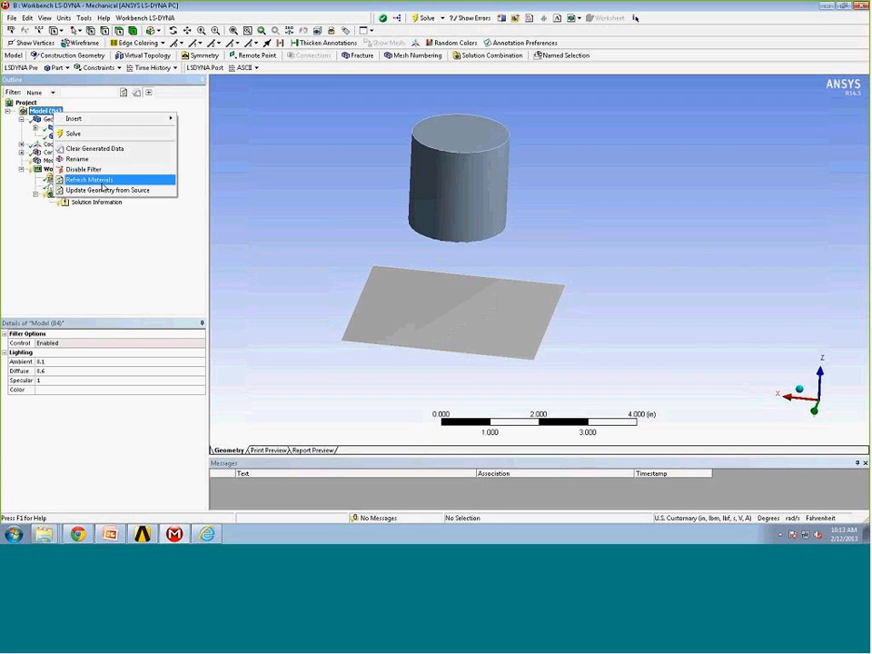
{"action": "left_click", "coordinate": [102, 181]}
{"action": "left_click", "coordinate": [62, 135]}
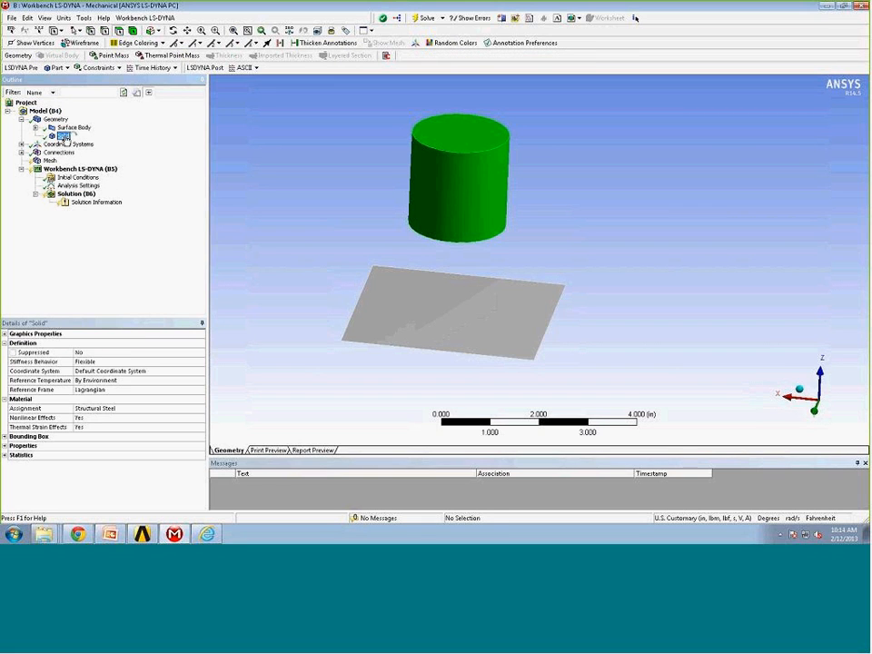
{"action": "left_click", "coordinate": [133, 407]}
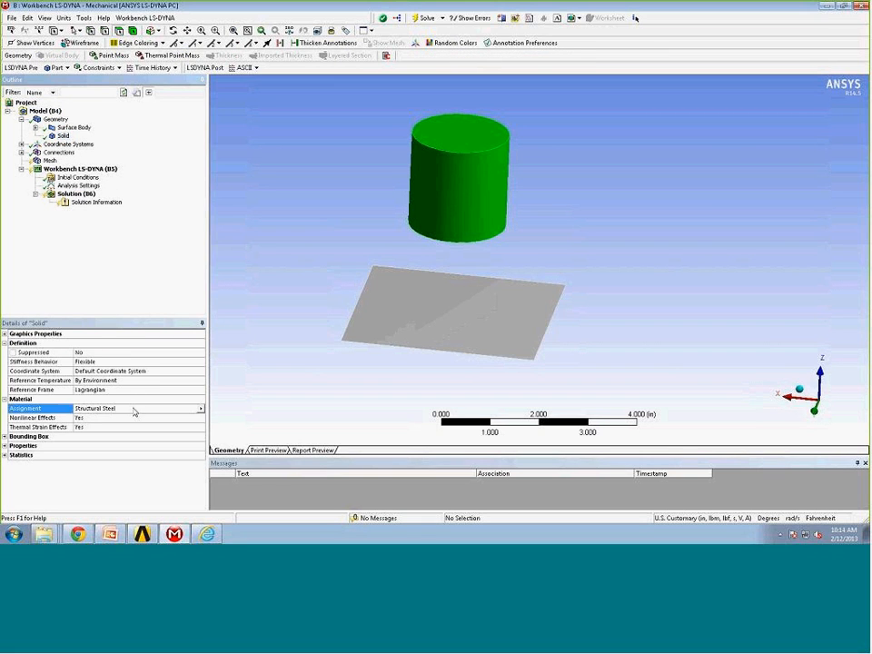
{"action": "left_click", "coordinate": [201, 411]}
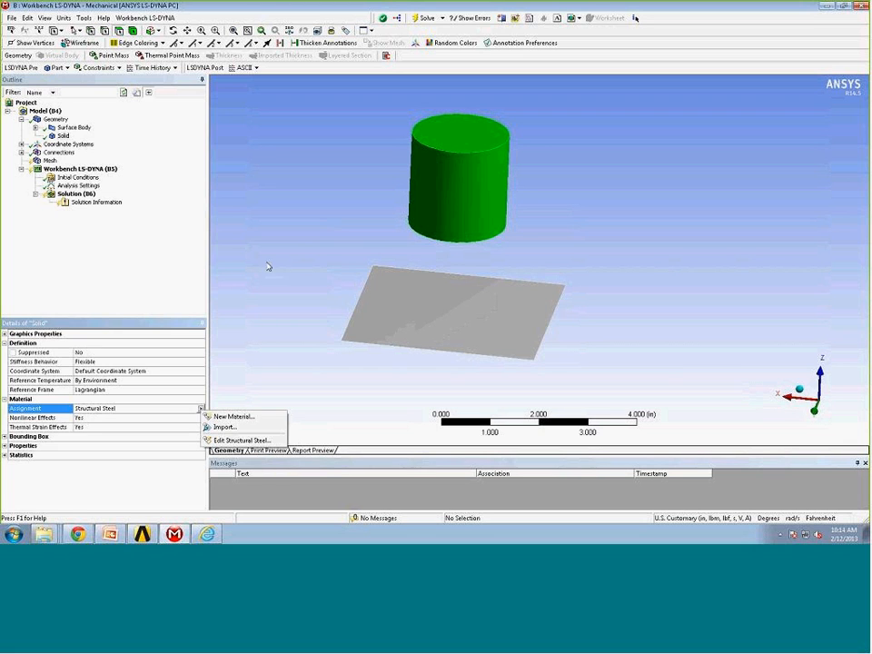
Step: Switch to Workbench and reopen the standalone Engineering Data component to check its materials
{"action": "mouse_move", "coordinate": [142, 535]}
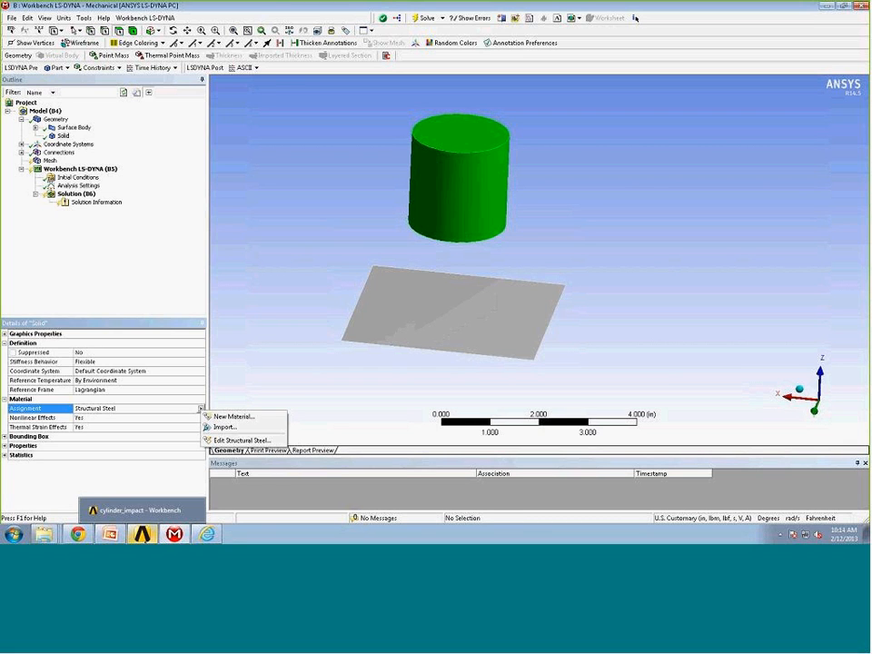
{"action": "left_click", "coordinate": [136, 510]}
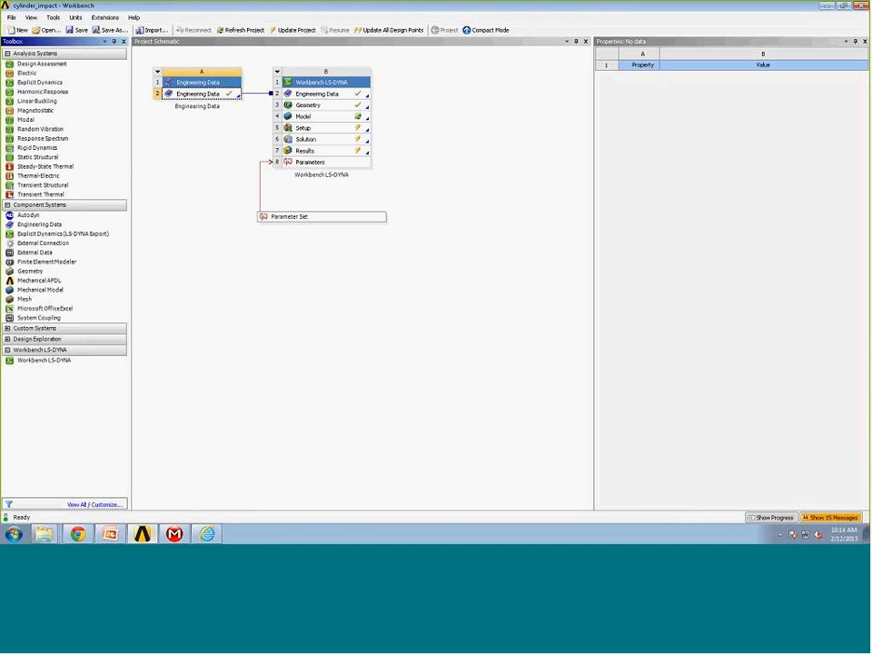
{"action": "left_click", "coordinate": [202, 94]}
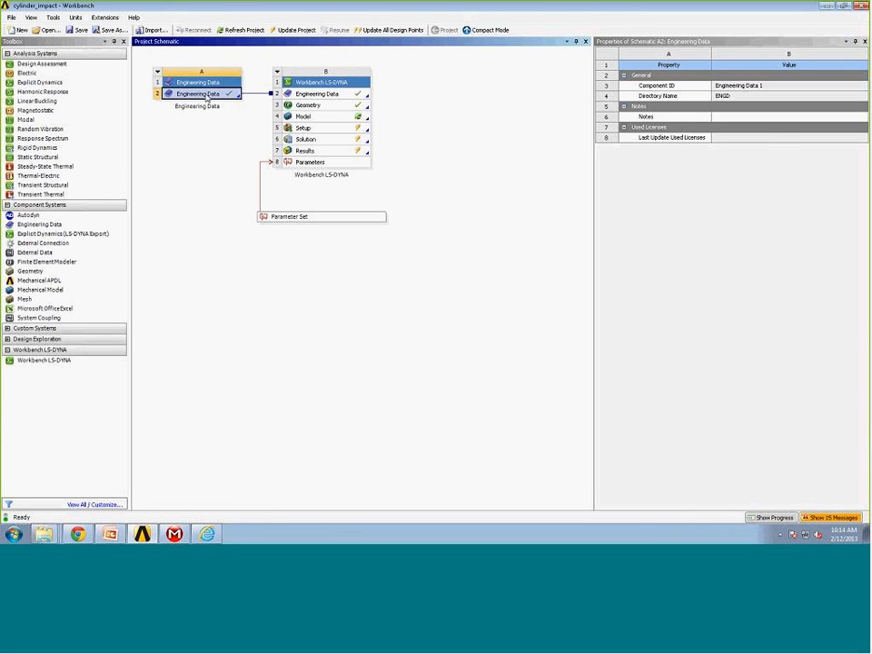
{"action": "double_click", "coordinate": [206, 97]}
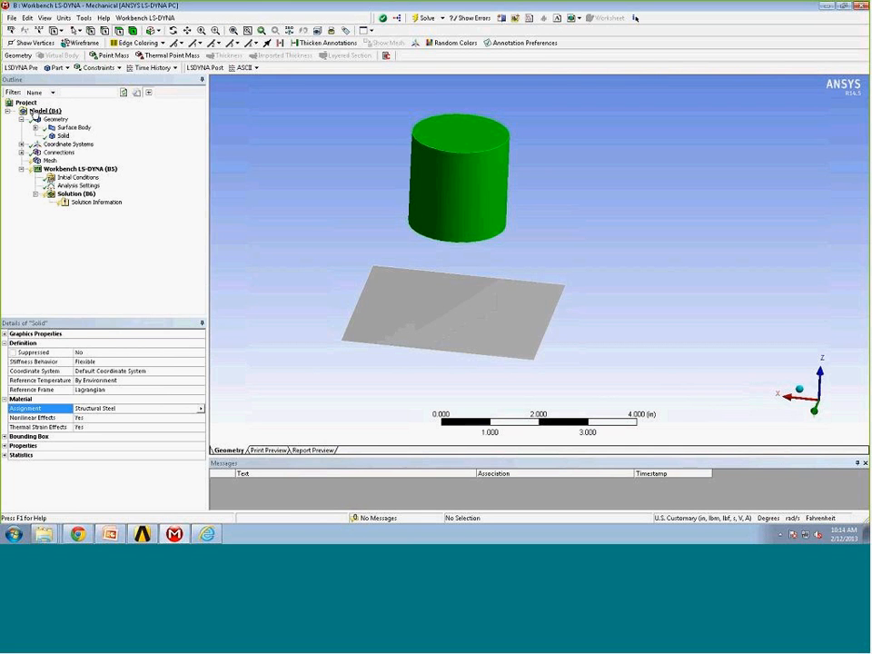
Step: Refresh the model's materials once more in Mechanical and list the assignment options for the solid body
{"action": "left_click", "coordinate": [36, 111]}
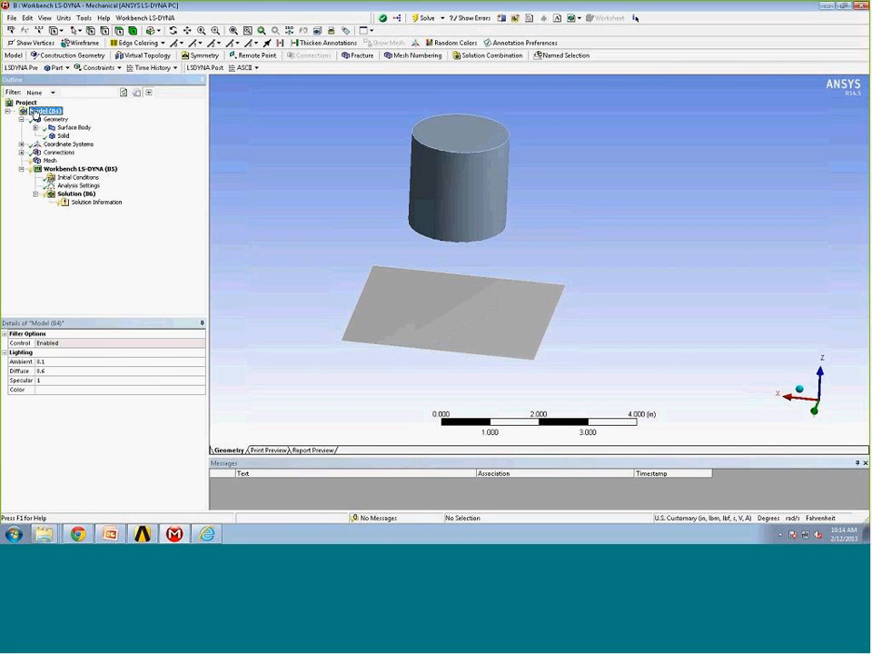
{"action": "right_click", "coordinate": [36, 111]}
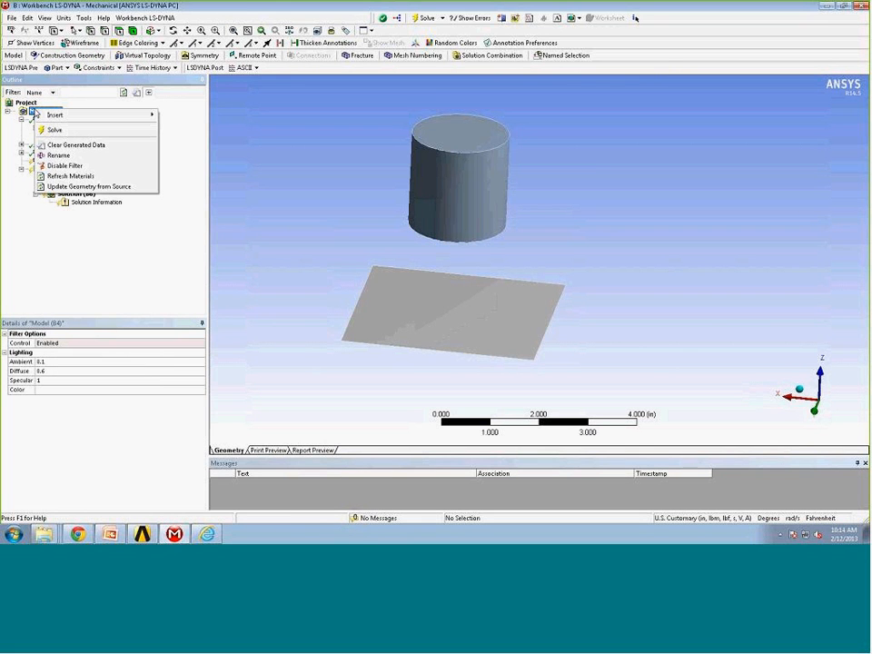
{"action": "left_click", "coordinate": [79, 178]}
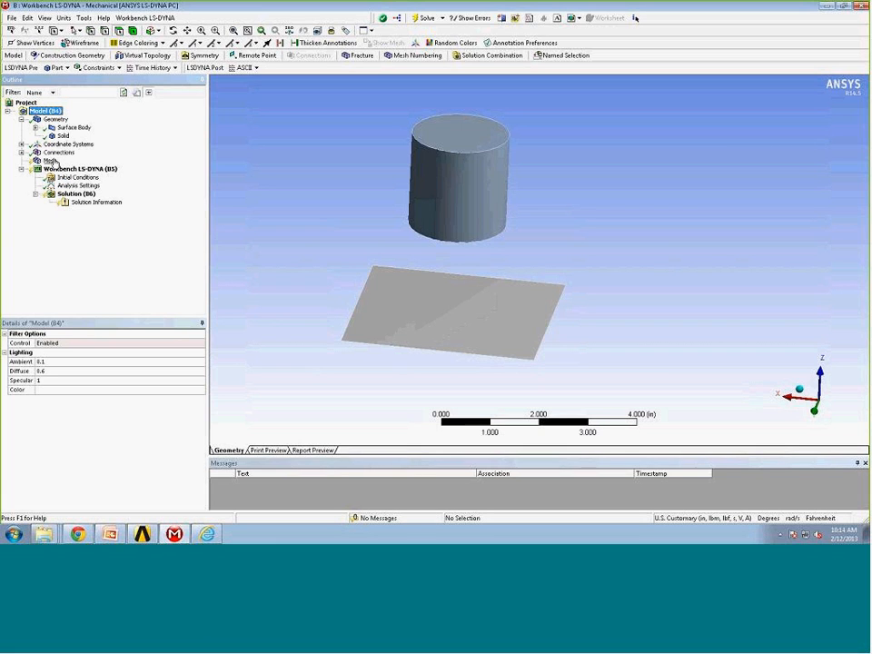
{"action": "left_click", "coordinate": [63, 135]}
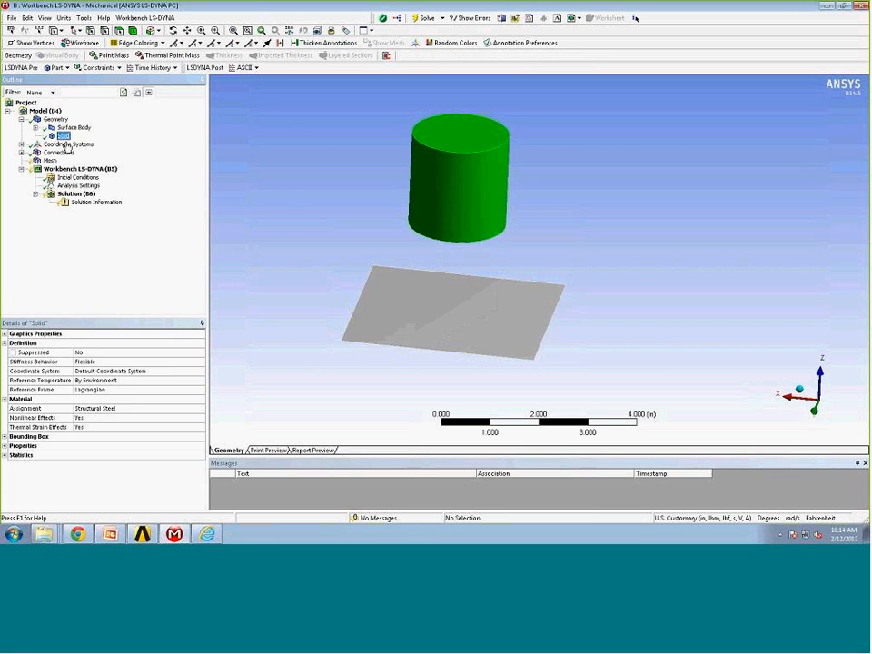
{"action": "left_click", "coordinate": [105, 409]}
{"action": "left_click", "coordinate": [201, 409]}
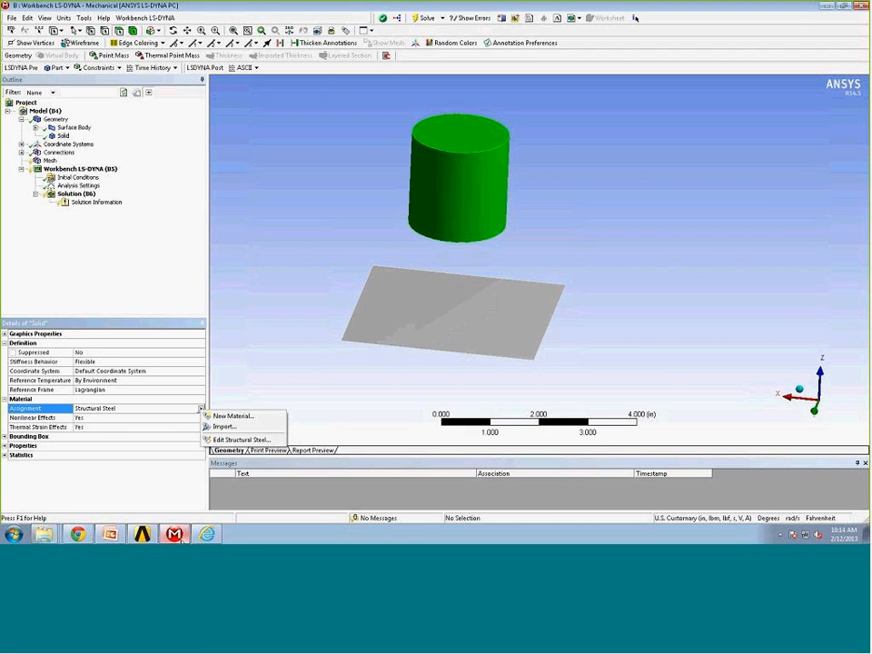
Step: Switch to Workbench, return to the project schematic and refresh the Model cell of the Workbench LS-DYNA system
{"action": "left_click", "coordinate": [240, 439]}
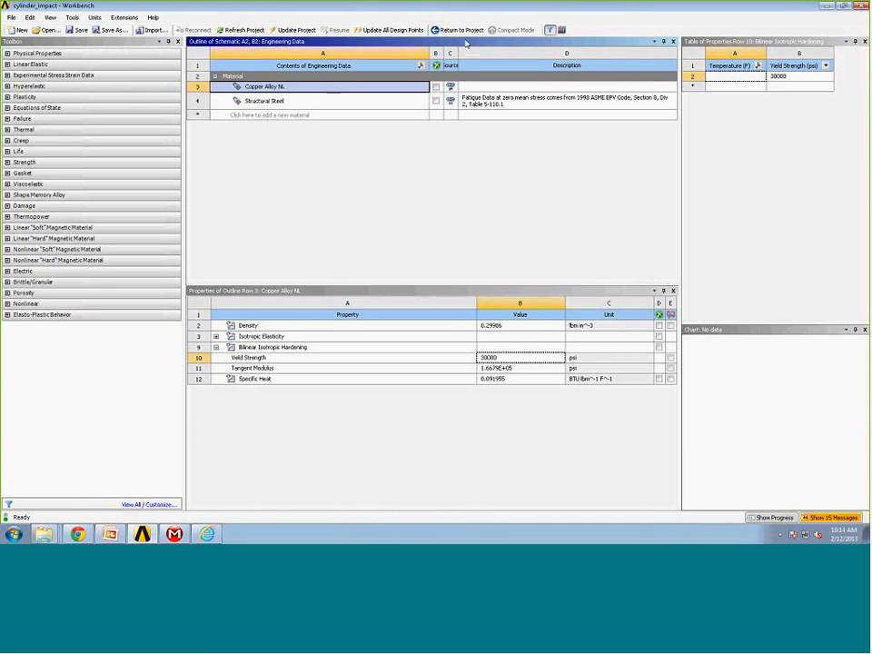
{"action": "left_click", "coordinate": [459, 30]}
{"action": "left_click", "coordinate": [326, 119]}
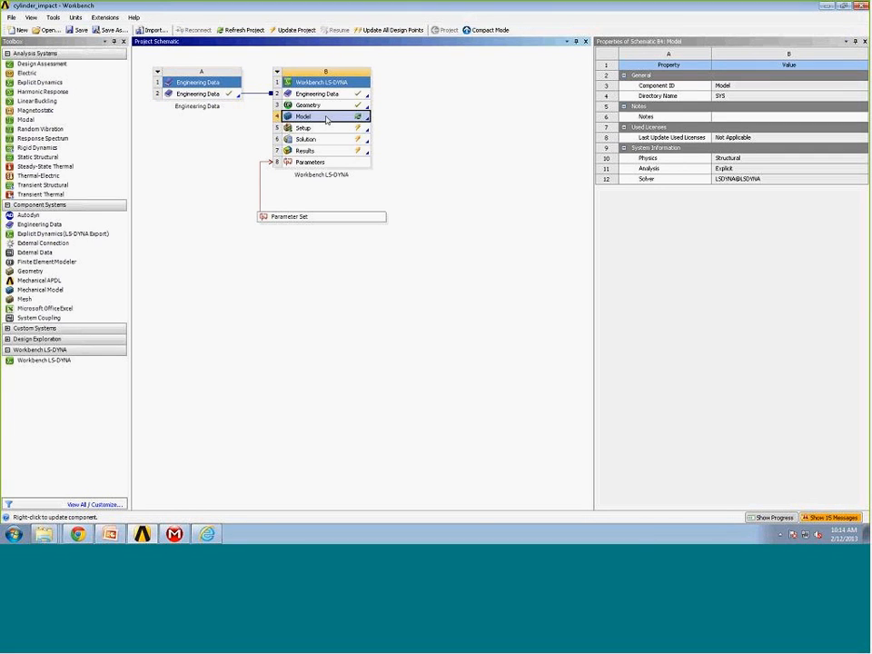
{"action": "right_click", "coordinate": [326, 119]}
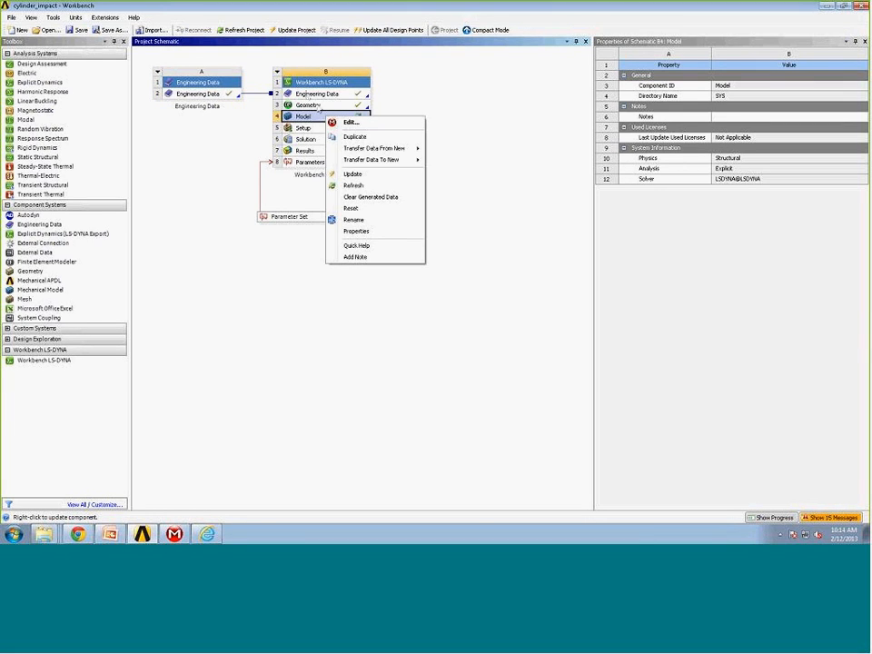
{"action": "left_click", "coordinate": [356, 185]}
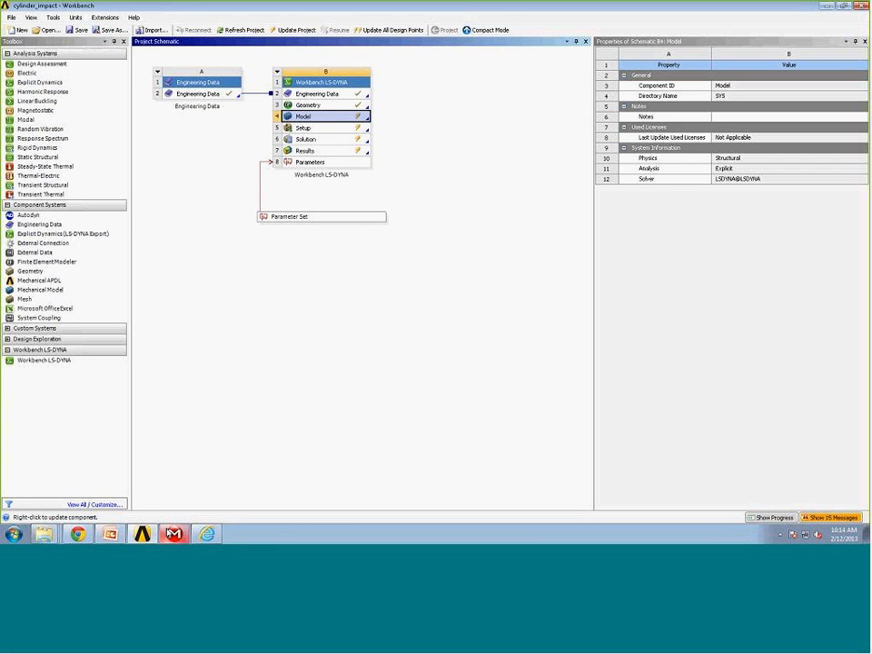
Step: Switch back to Mechanical and assign the Copper Alloy NL material to the solid cylinder
{"action": "left_click", "coordinate": [174, 534]}
{"action": "left_click", "coordinate": [127, 408]}
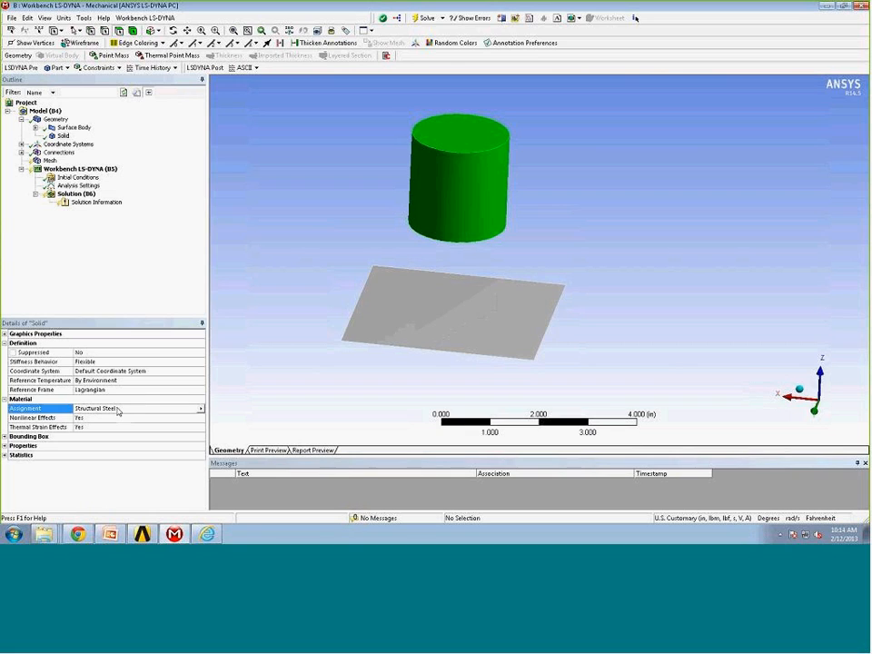
{"action": "left_click", "coordinate": [201, 409]}
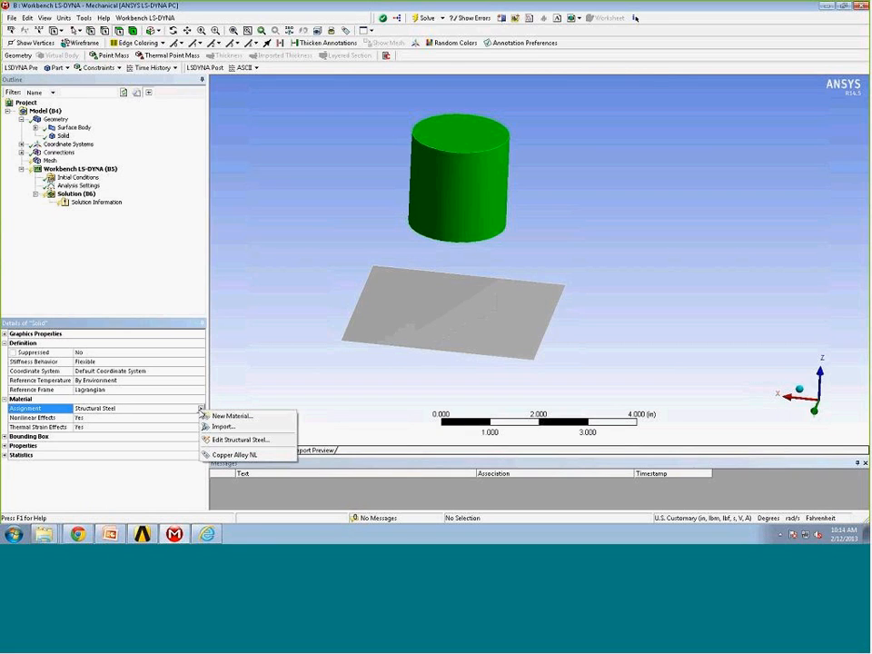
{"action": "left_click", "coordinate": [256, 458]}
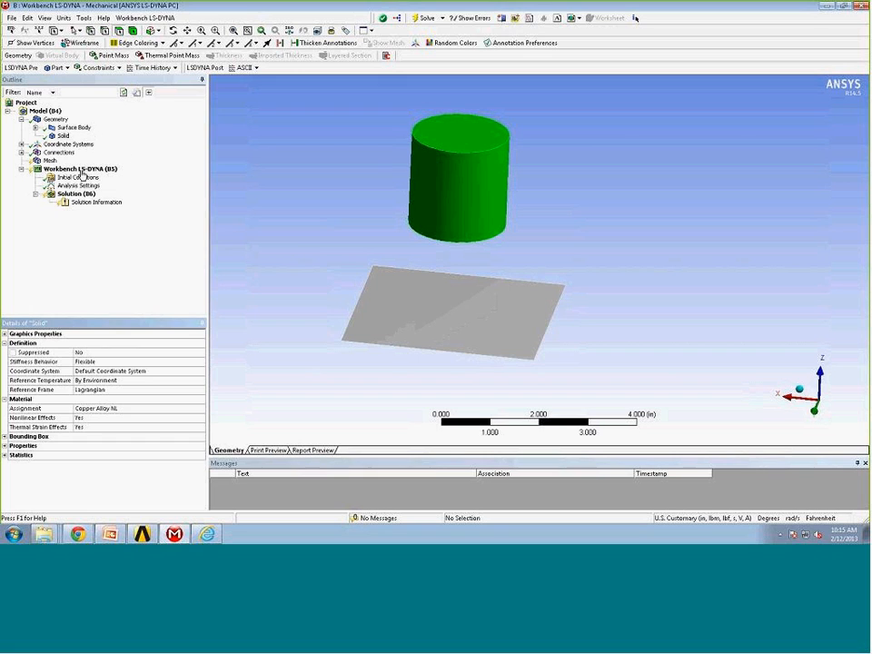
Step: Change the body interaction under Connections to Frictional with a friction coefficient of 0.1
{"action": "left_click", "coordinate": [22, 151]}
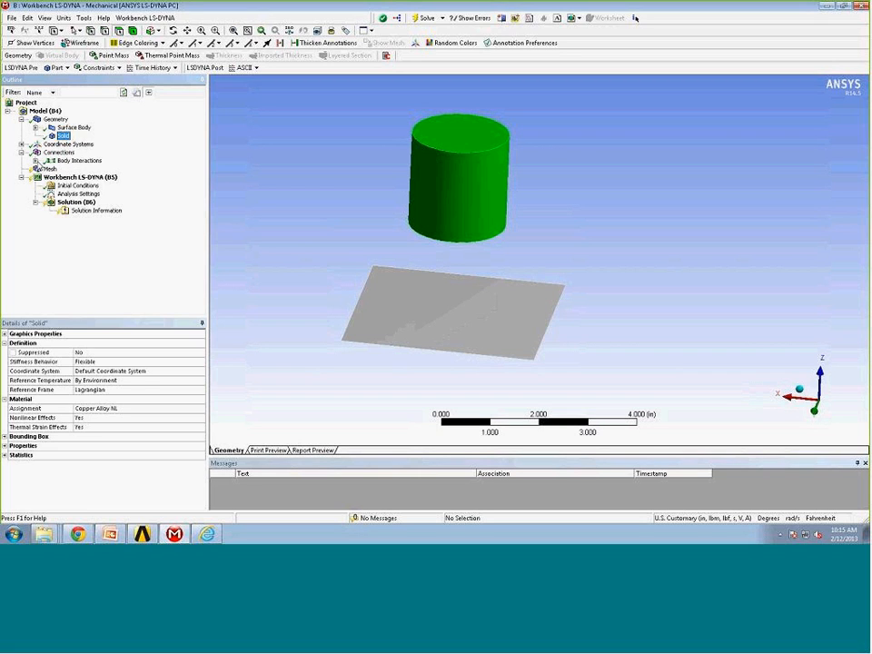
{"action": "left_click", "coordinate": [36, 161]}
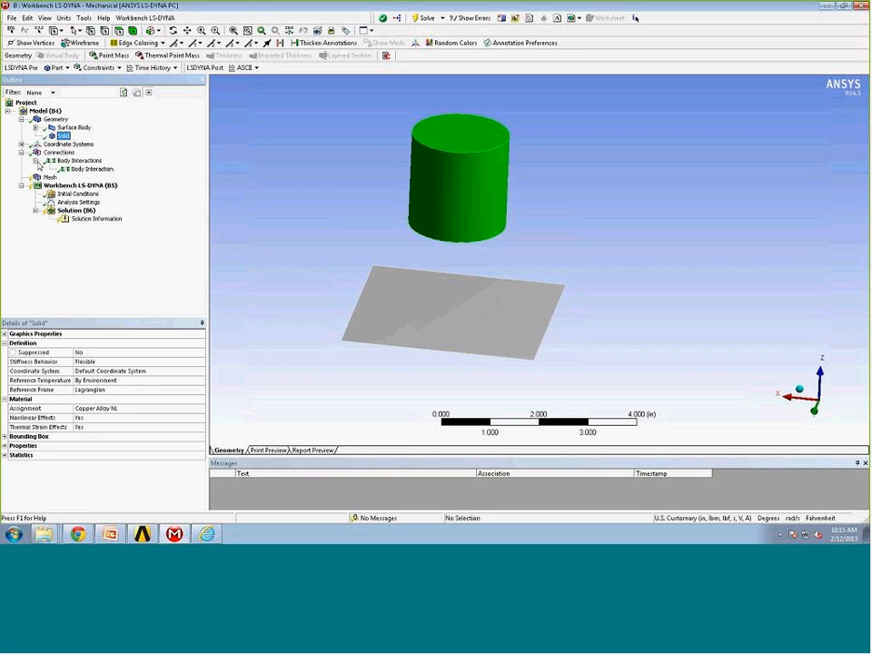
{"action": "left_click", "coordinate": [91, 168]}
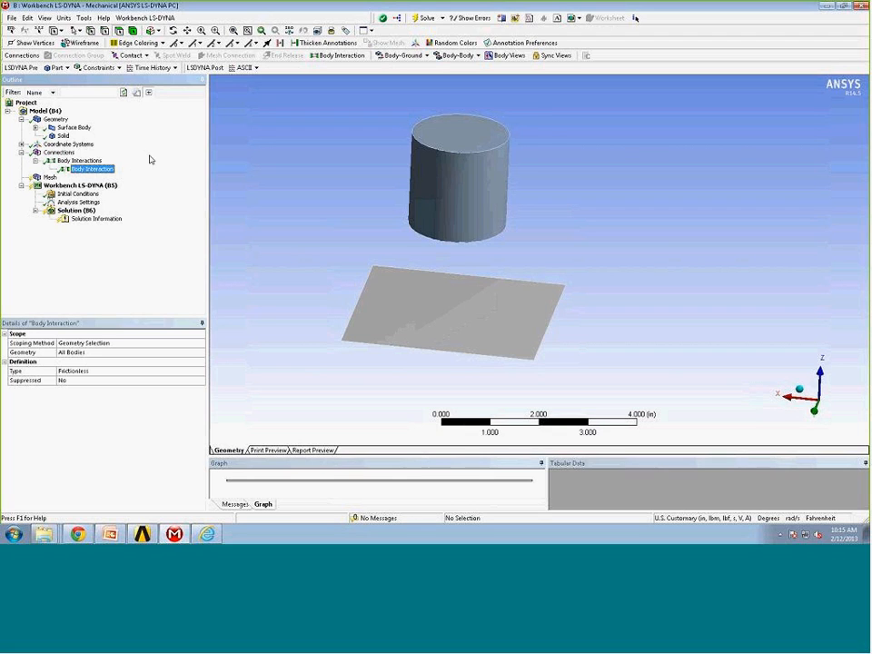
{"action": "left_click", "coordinate": [93, 372]}
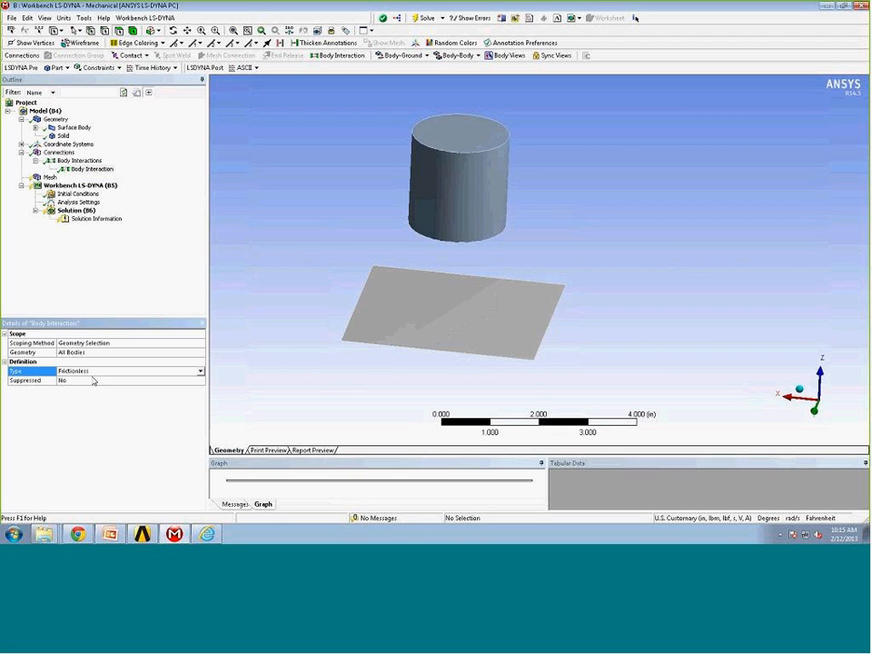
{"action": "left_click", "coordinate": [199, 373]}
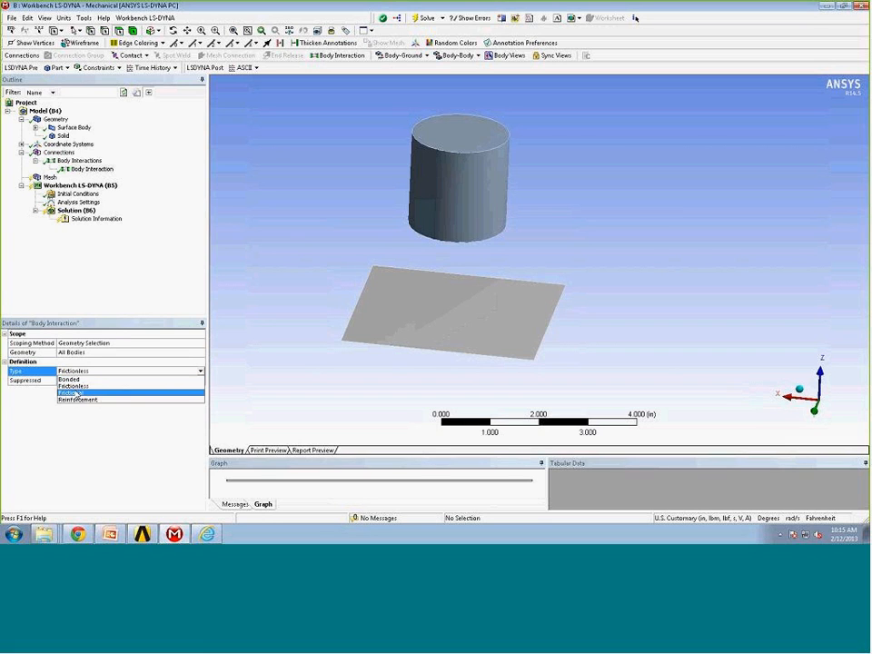
{"action": "left_click", "coordinate": [71, 392]}
{"action": "left_click", "coordinate": [89, 379]}
{"action": "type", "text": ".1"}
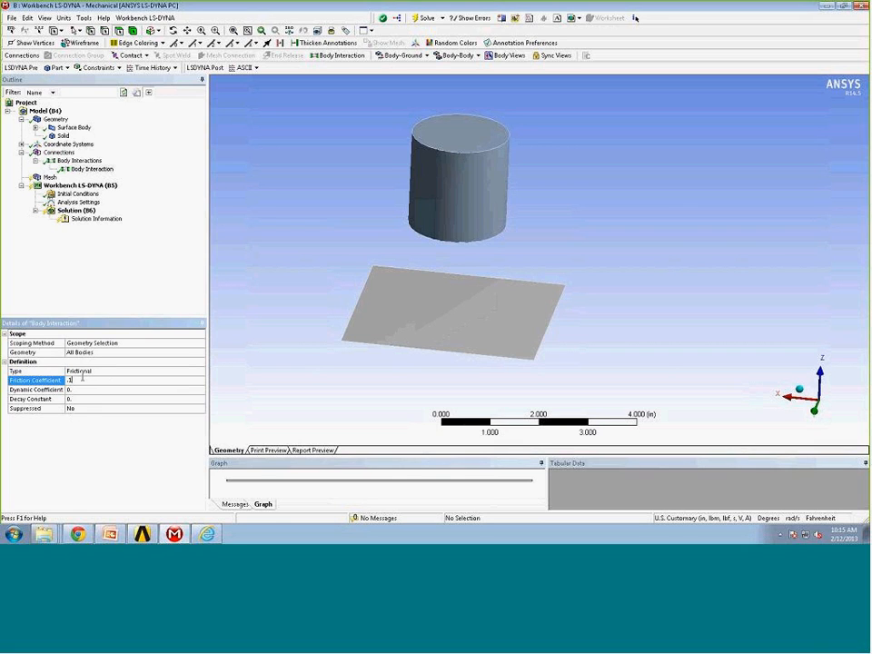
{"action": "left_click", "coordinate": [100, 462]}
Step: Generate the mesh with default settings and inspect the element pattern on the cylinder's top face
{"action": "left_click", "coordinate": [50, 177]}
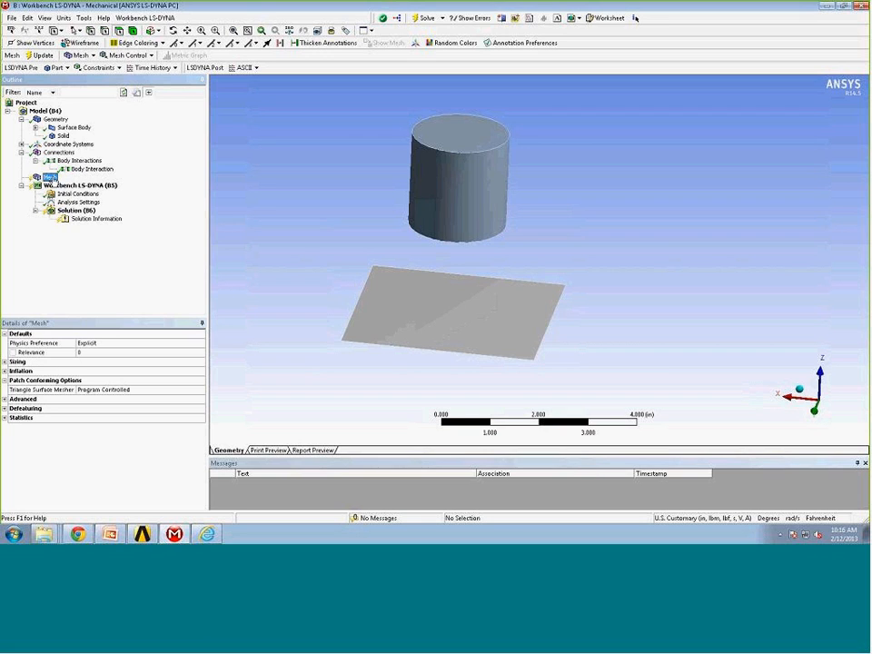
{"action": "right_click", "coordinate": [53, 181]}
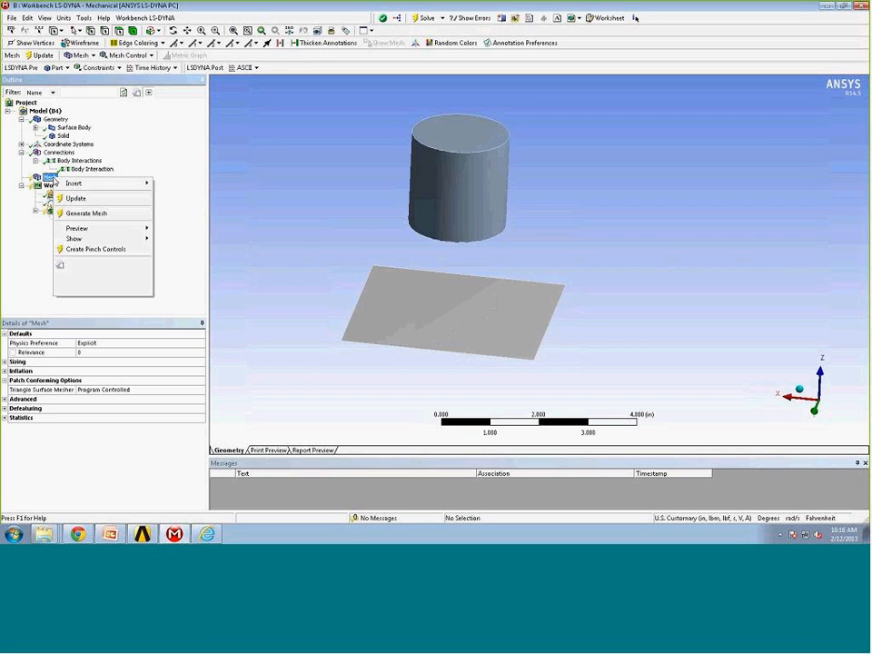
{"action": "left_click", "coordinate": [87, 213]}
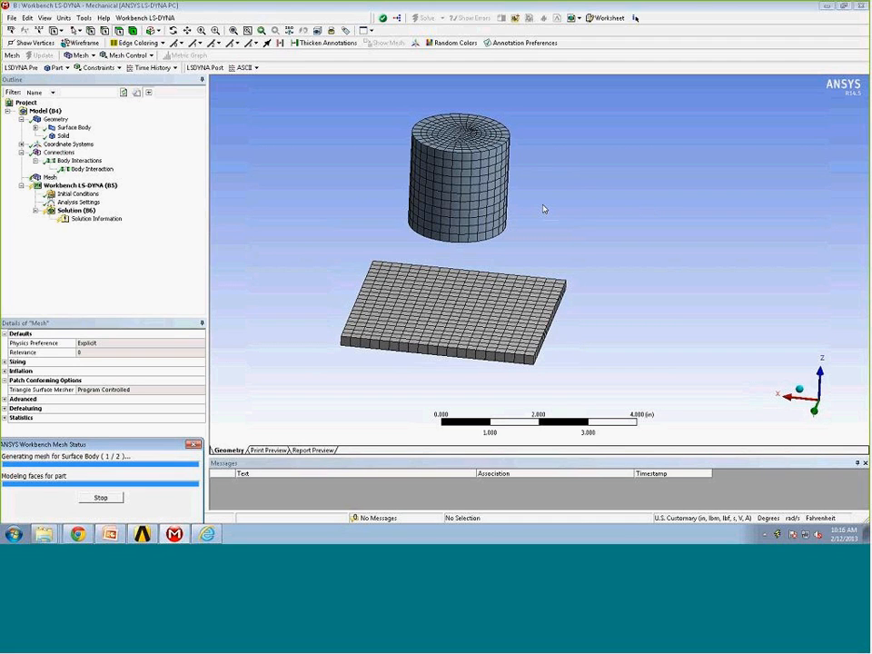
{"action": "middle_click_drag", "start_coordinate": [555, 199], "coordinate": [537, 235]}
{"action": "right_click_drag", "start_coordinate": [425, 135], "coordinate": [492, 207]}
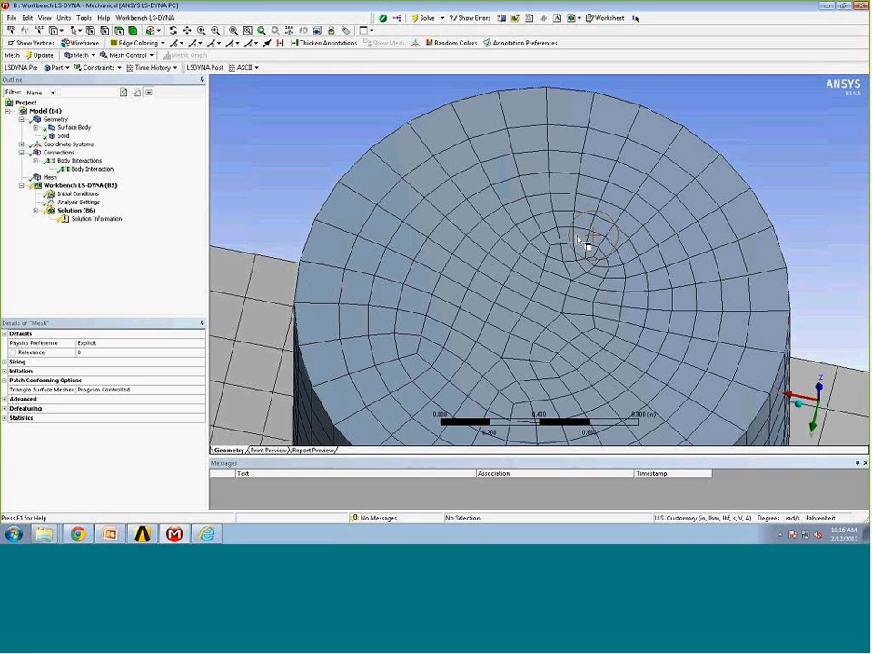
Step: Insert a mesh method scoped to the cylinder body and set it to MultiZone
{"action": "right_click", "coordinate": [48, 176]}
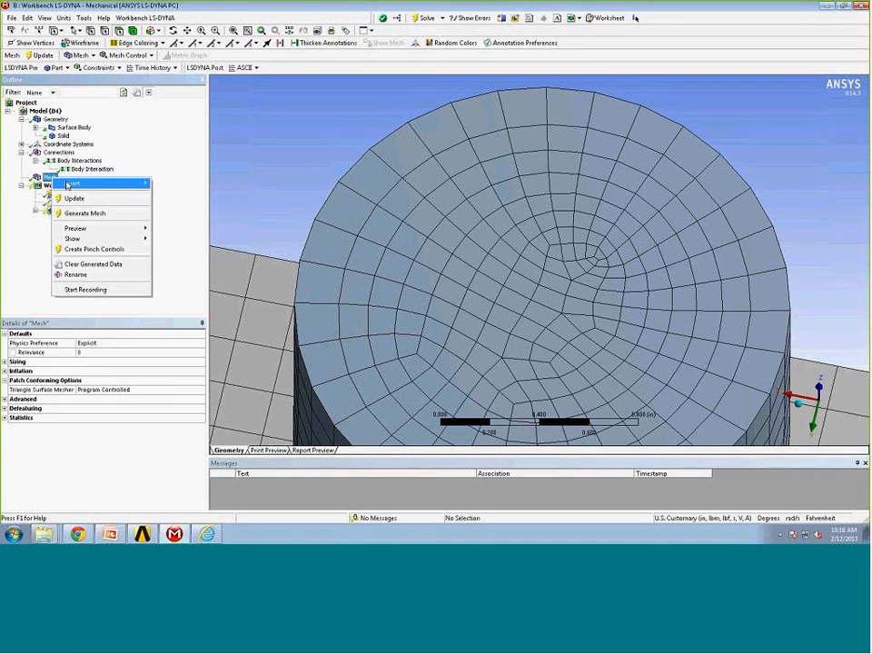
{"action": "mouse_move", "coordinate": [71, 185]}
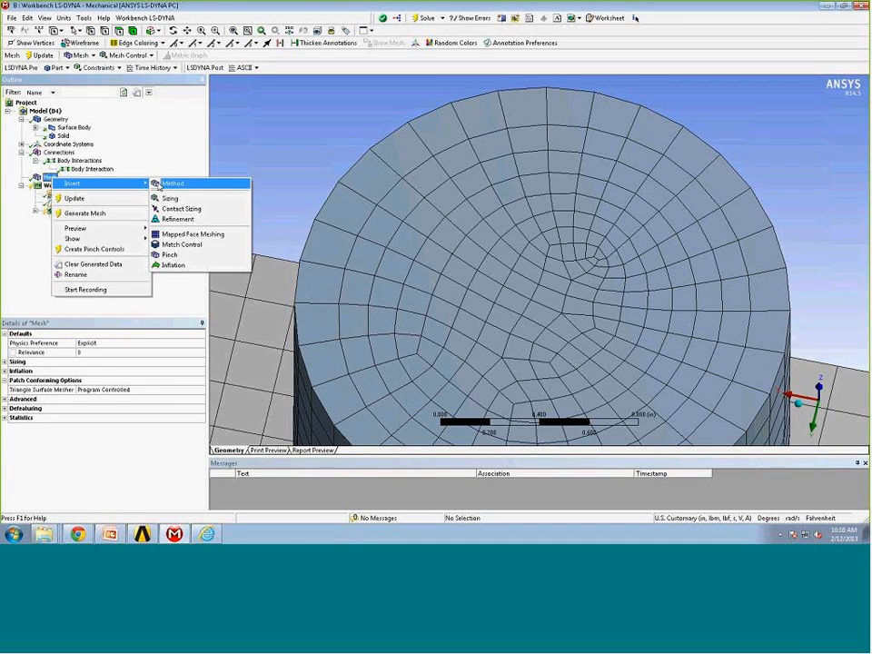
{"action": "left_click", "coordinate": [177, 184]}
{"action": "left_click", "coordinate": [127, 352]}
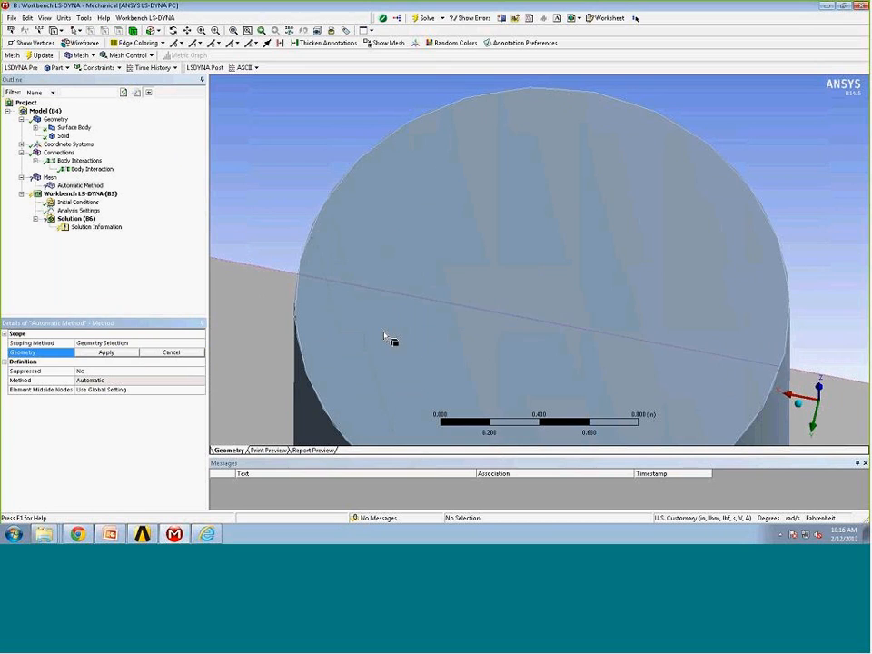
{"action": "left_click", "coordinate": [550, 329]}
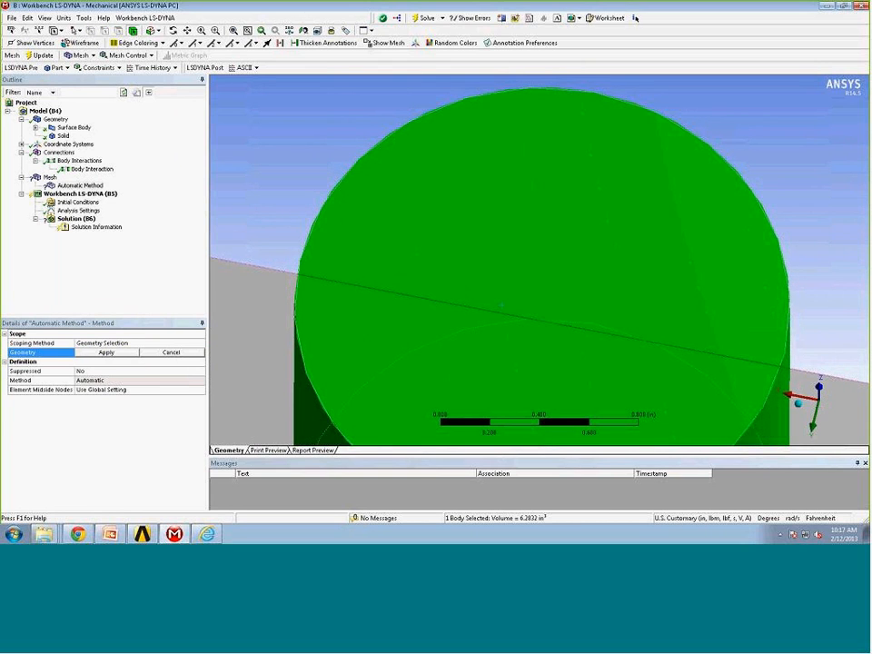
{"action": "left_click", "coordinate": [105, 352]}
{"action": "left_click", "coordinate": [114, 382]}
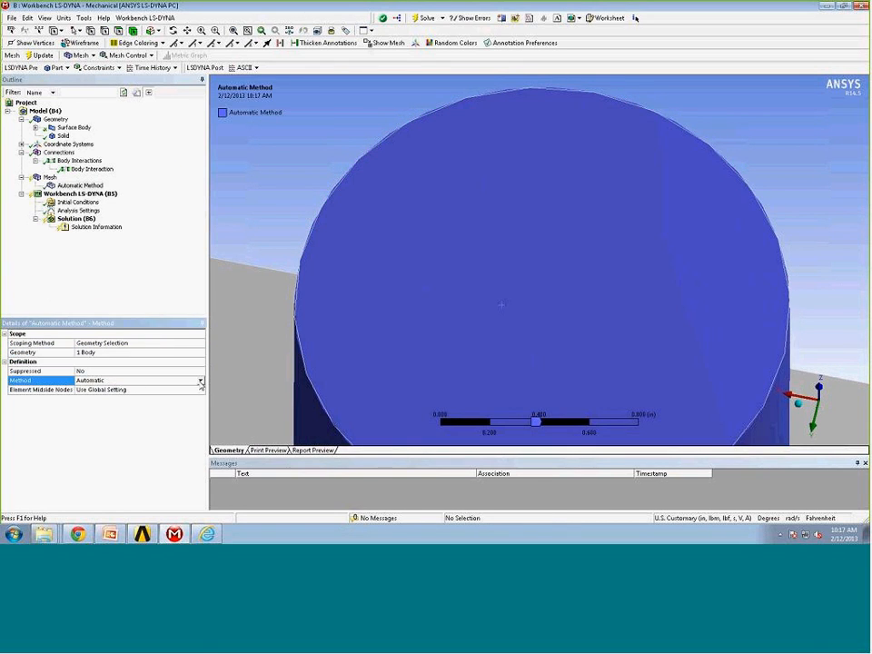
{"action": "left_click", "coordinate": [201, 382]}
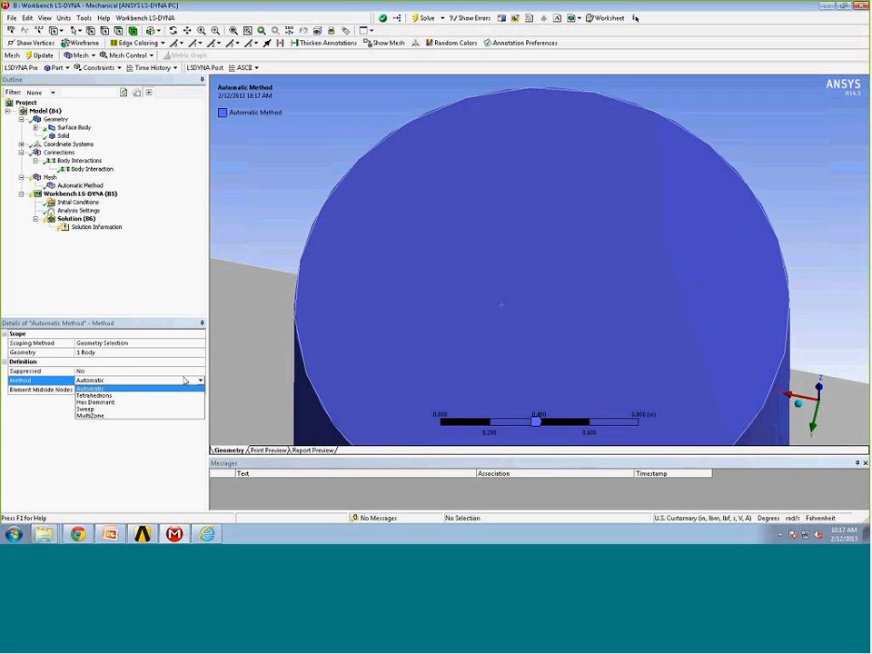
{"action": "left_click", "coordinate": [135, 419]}
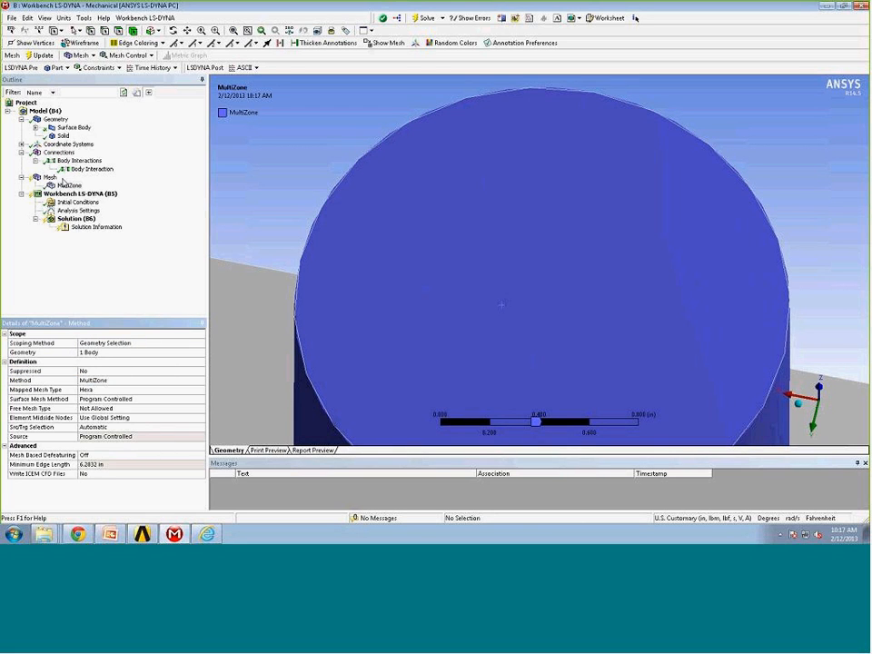
Step: Update the mesh with the MultiZone method and inspect the remeshed cylinder and plate
{"action": "right_click", "coordinate": [57, 179]}
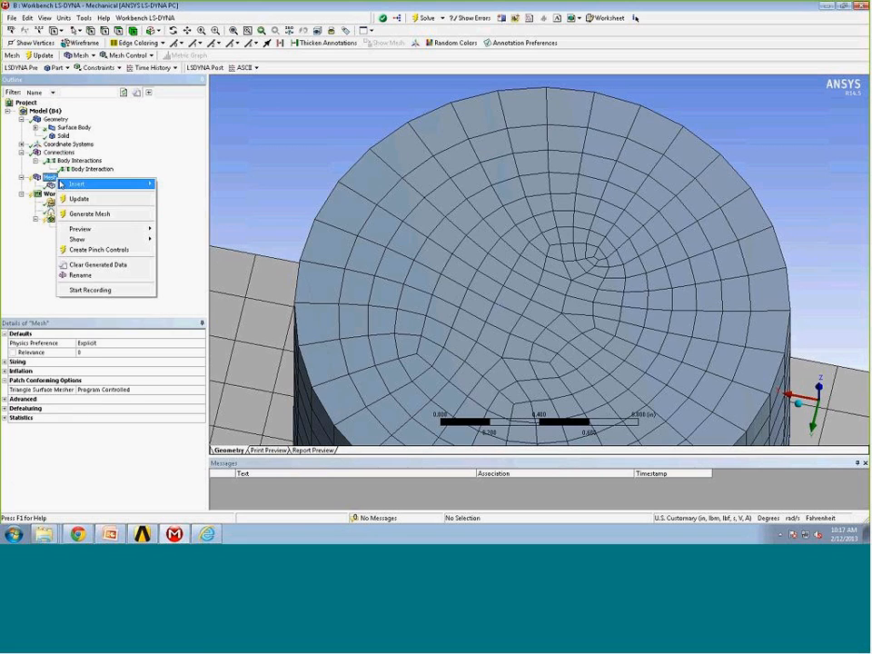
{"action": "left_click", "coordinate": [82, 200]}
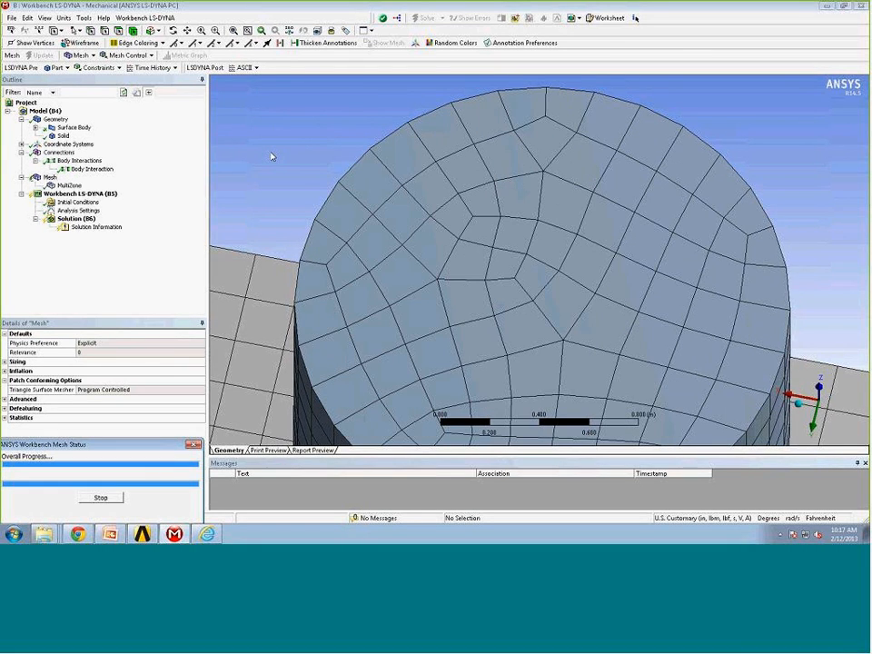
{"action": "scroll", "coordinate": [284, 154], "scroll_direction": "down", "scroll_amount": 4}
{"action": "middle_click_drag", "start_coordinate": [281, 152], "coordinate": [328, 152]}
{"action": "scroll", "coordinate": [322, 152], "scroll_direction": "down", "scroll_amount": 3}
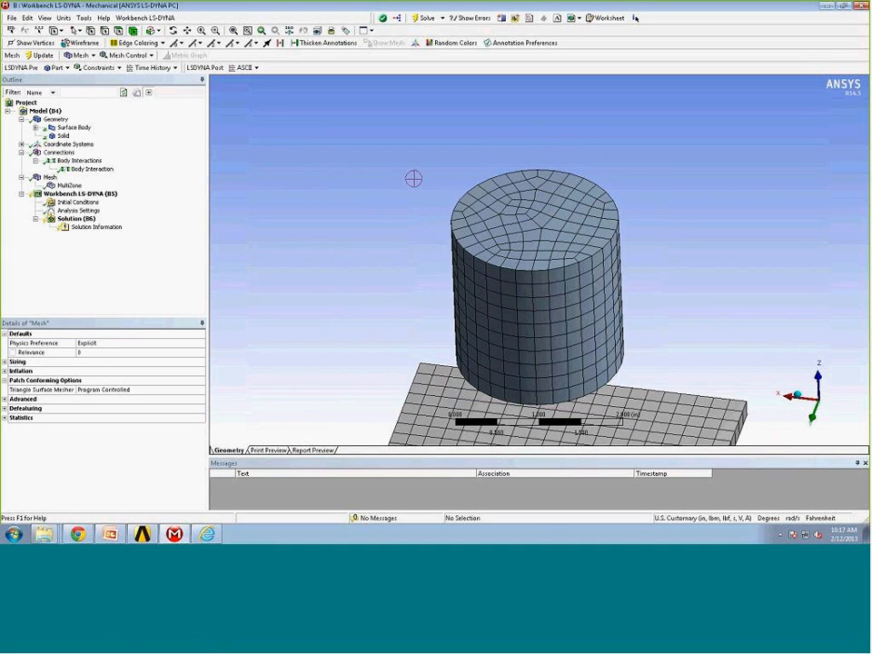
Step: Insert a Velocity initial condition in the LS-DYNA analysis and scope it to the cylinder body
{"action": "left_click", "coordinate": [79, 194]}
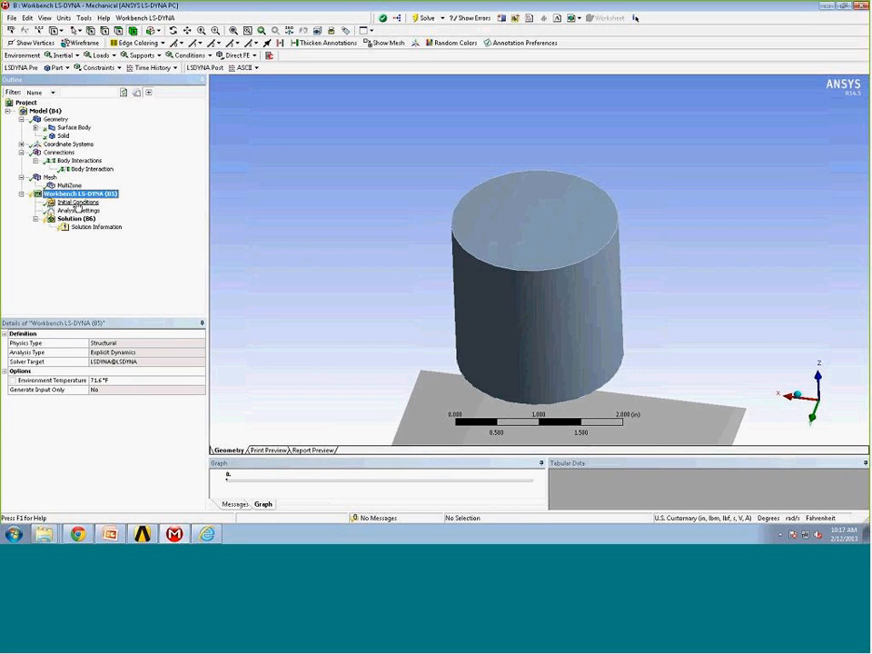
{"action": "left_click", "coordinate": [78, 203]}
{"action": "middle_click_drag", "start_coordinate": [409, 261], "coordinate": [436, 227]}
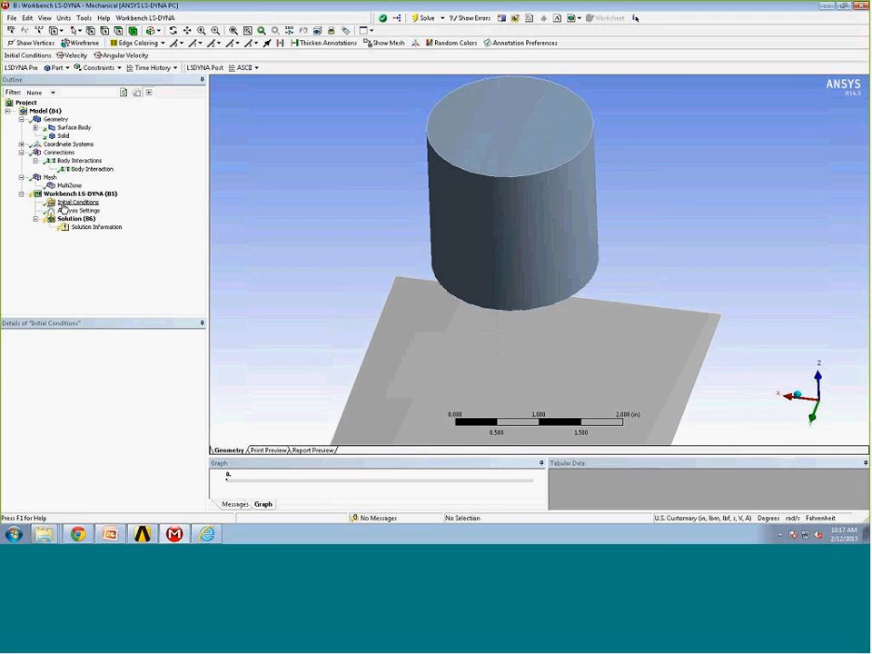
{"action": "left_click", "coordinate": [64, 205]}
{"action": "right_click", "coordinate": [65, 204]}
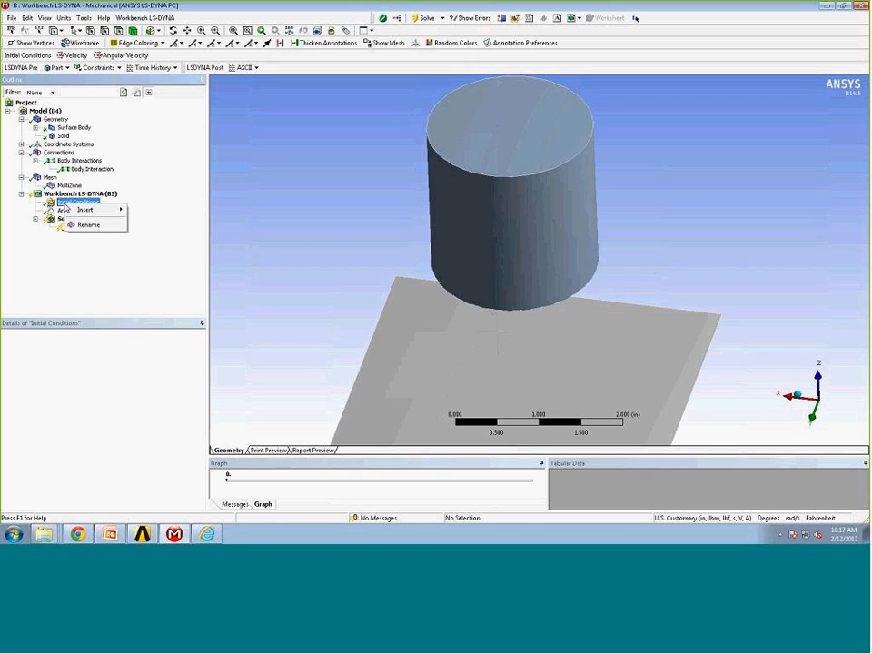
{"action": "mouse_move", "coordinate": [80, 209]}
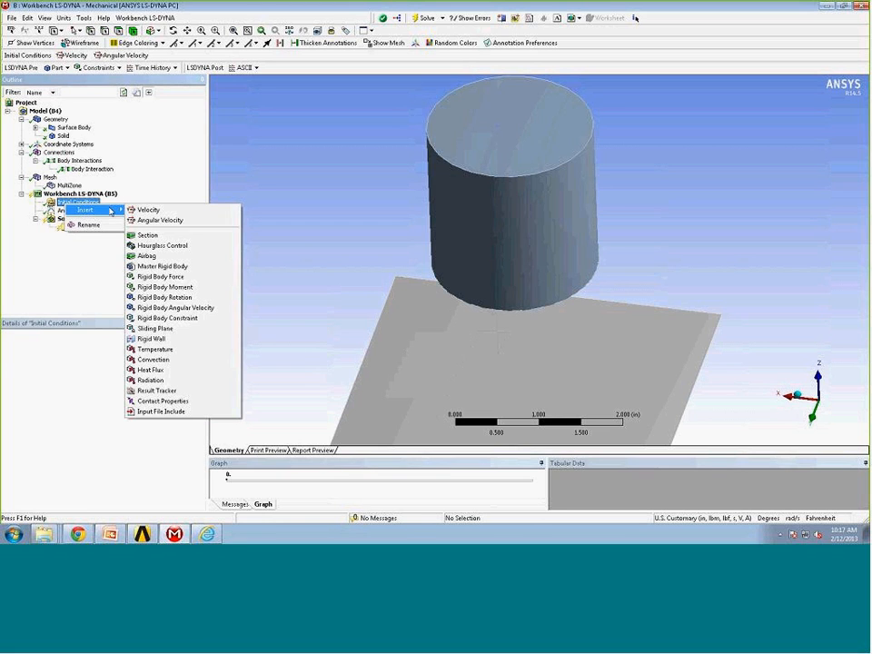
{"action": "left_click", "coordinate": [144, 210]}
{"action": "left_click", "coordinate": [96, 352]}
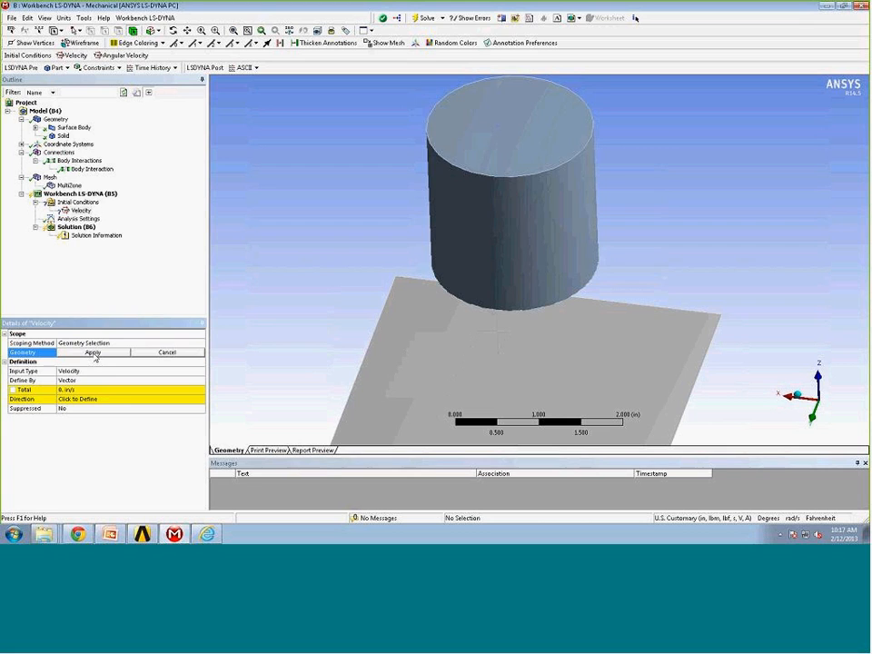
{"action": "left_click", "coordinate": [522, 239]}
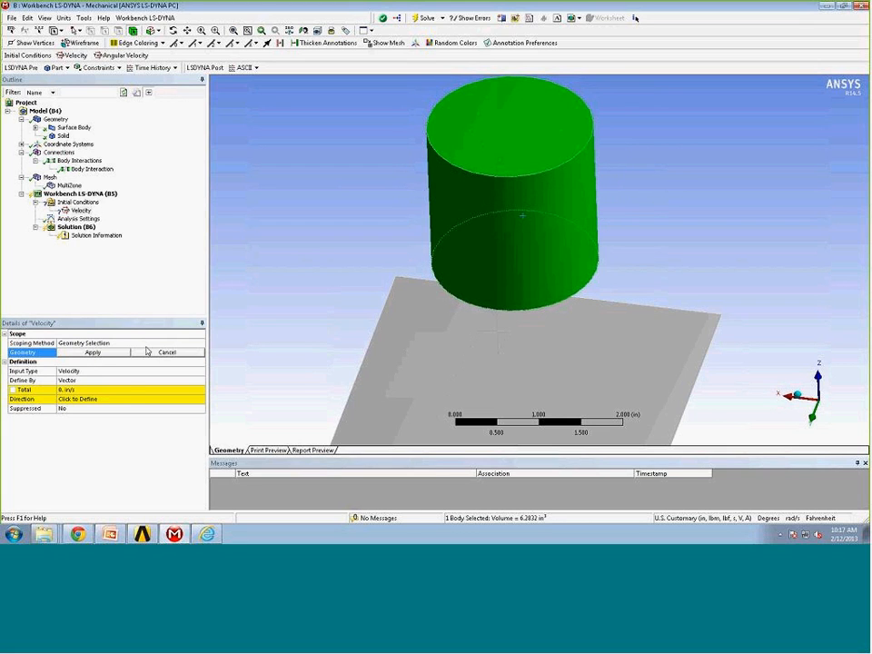
{"action": "left_click", "coordinate": [92, 351]}
Step: Set the cylinder's initial velocity to 7000 in/s, directed down toward the plate along the reversed normal of its top face
{"action": "left_click", "coordinate": [116, 390]}
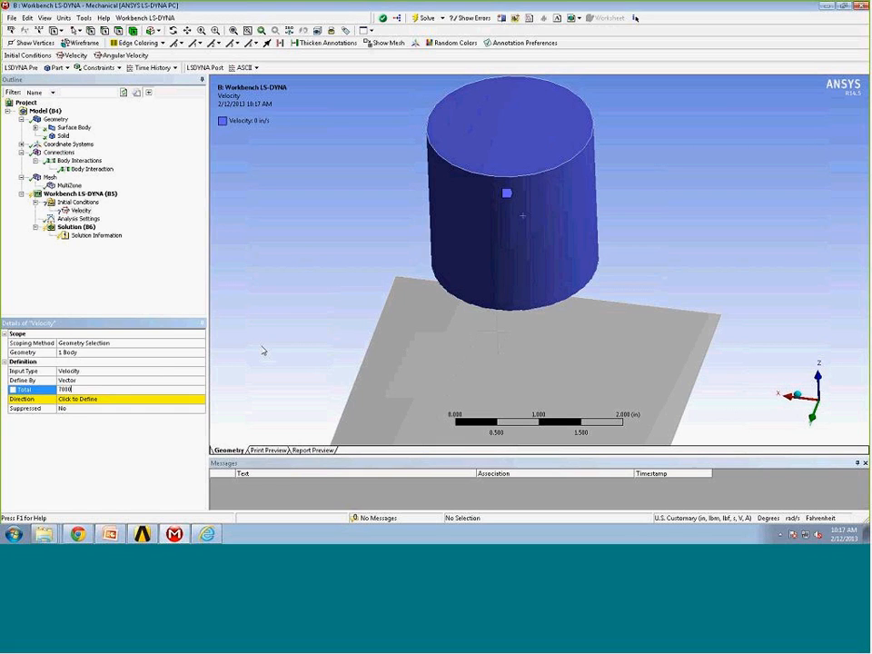
{"action": "key", "text": "Return"}
{"action": "left_click", "coordinate": [88, 401]}
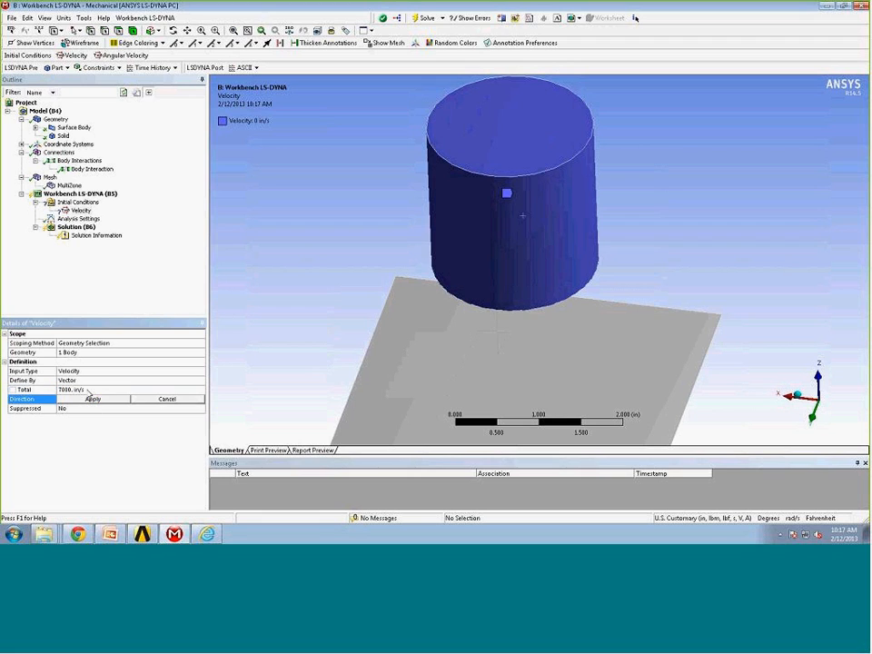
{"action": "left_click", "coordinate": [515, 156]}
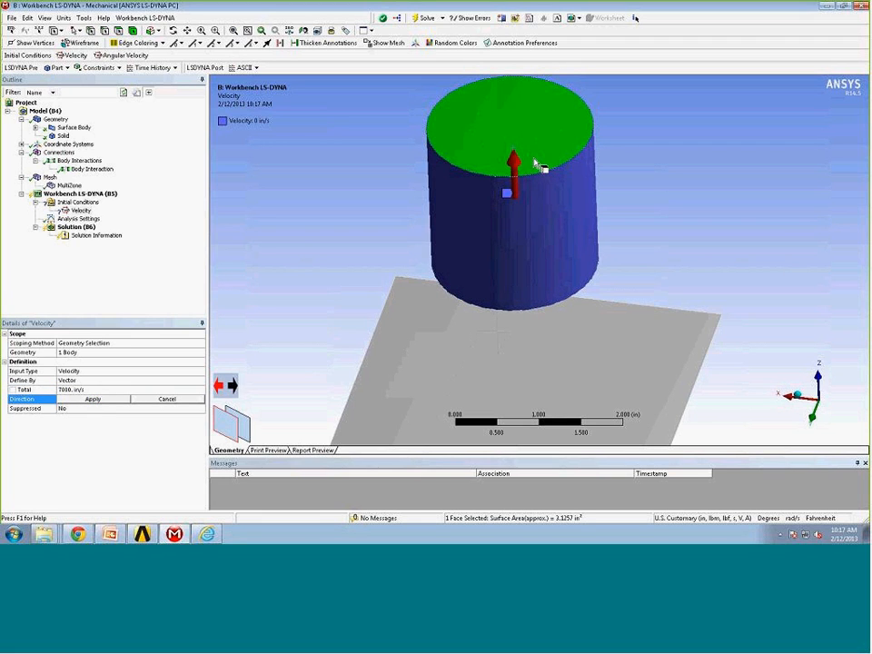
{"action": "middle_click_drag", "start_coordinate": [660, 201], "coordinate": [627, 193]}
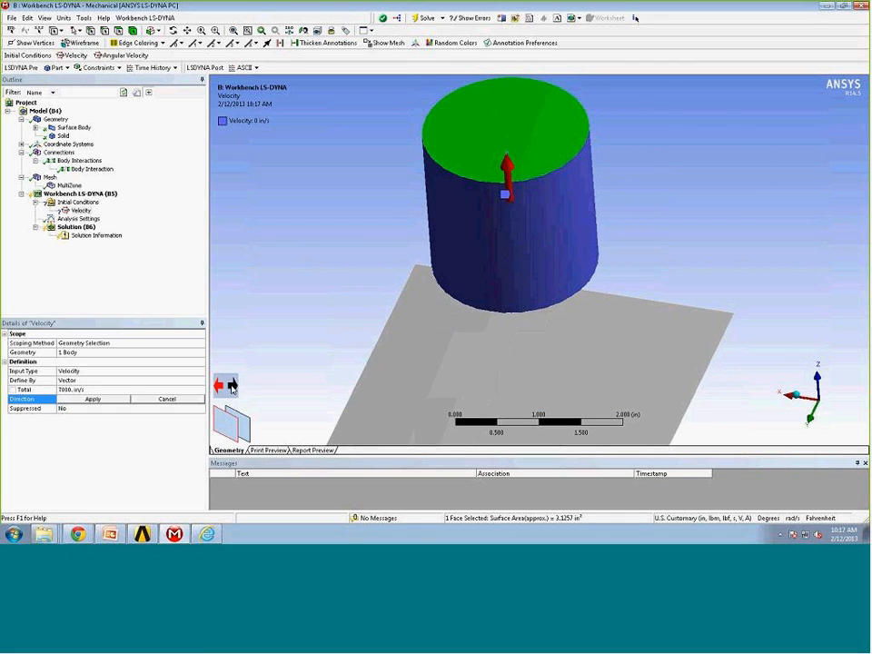
{"action": "left_click", "coordinate": [231, 386]}
{"action": "middle_click_drag", "start_coordinate": [345, 242], "coordinate": [344, 209]}
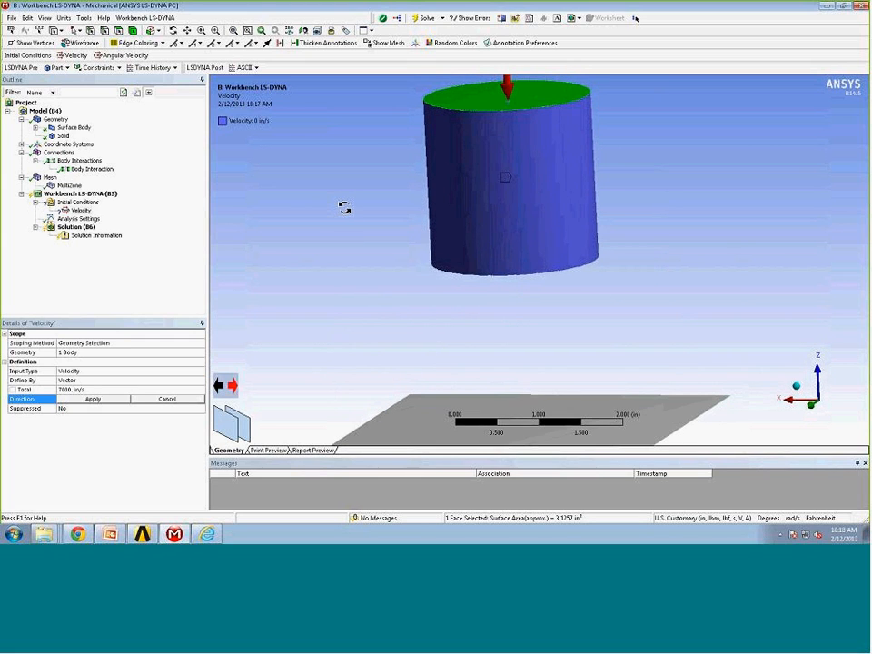
{"action": "scroll", "coordinate": [345, 213], "scroll_direction": "up", "scroll_amount": 1}
{"action": "scroll", "coordinate": [345, 213], "scroll_direction": "down", "scroll_amount": 2}
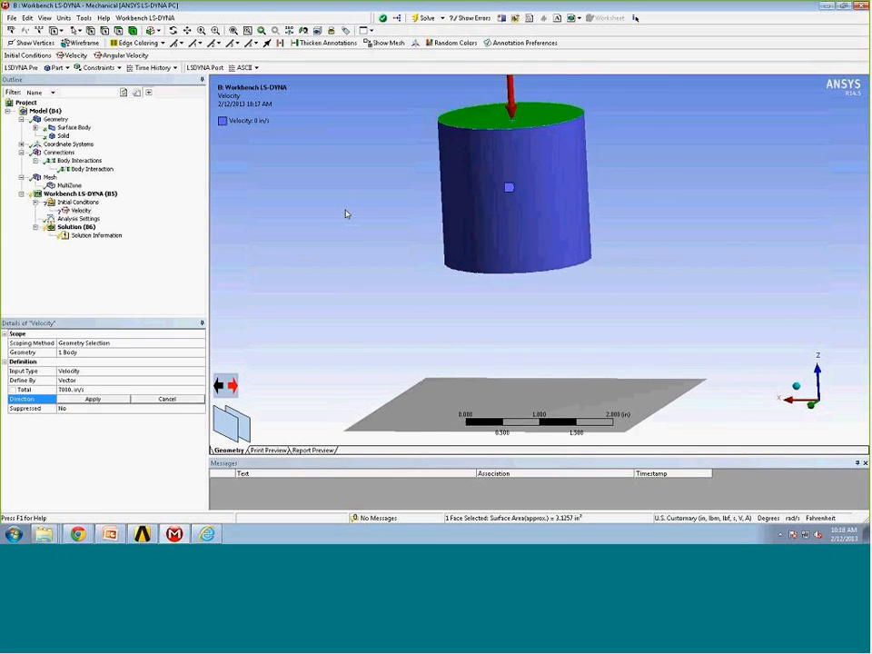
{"action": "scroll", "coordinate": [345, 214], "scroll_direction": "down", "scroll_amount": 2}
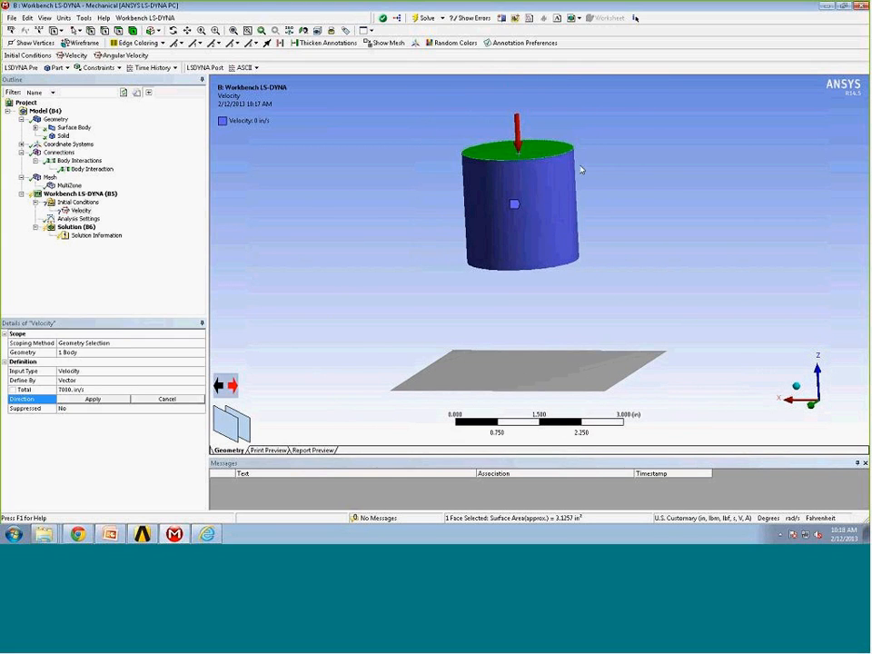
{"action": "left_click", "coordinate": [92, 399]}
{"action": "middle_click_drag", "start_coordinate": [424, 237], "coordinate": [421, 239]}
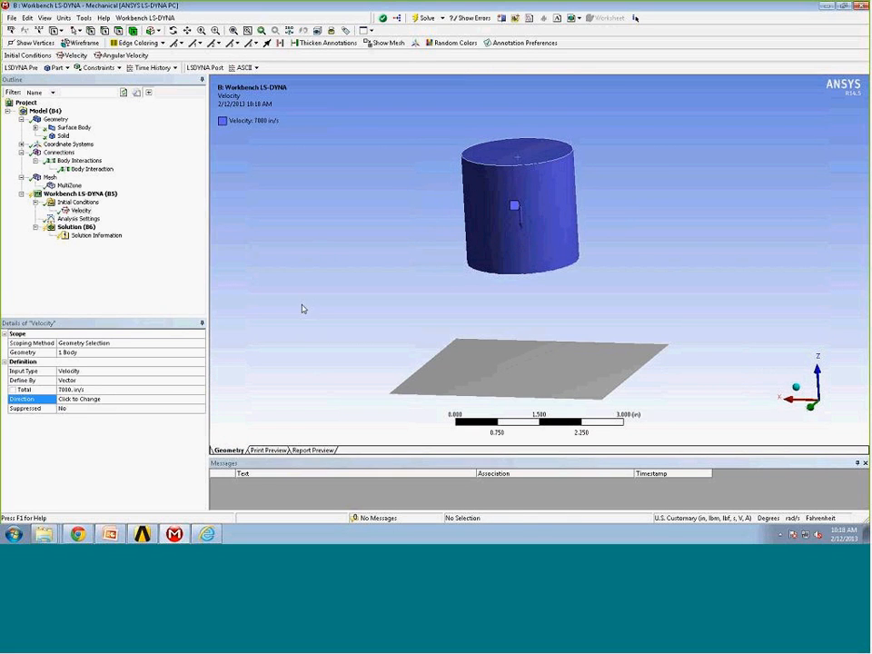
Step: In the analysis settings, set the end time to .003 and the solver unit system to Bin
{"action": "left_click", "coordinate": [82, 219]}
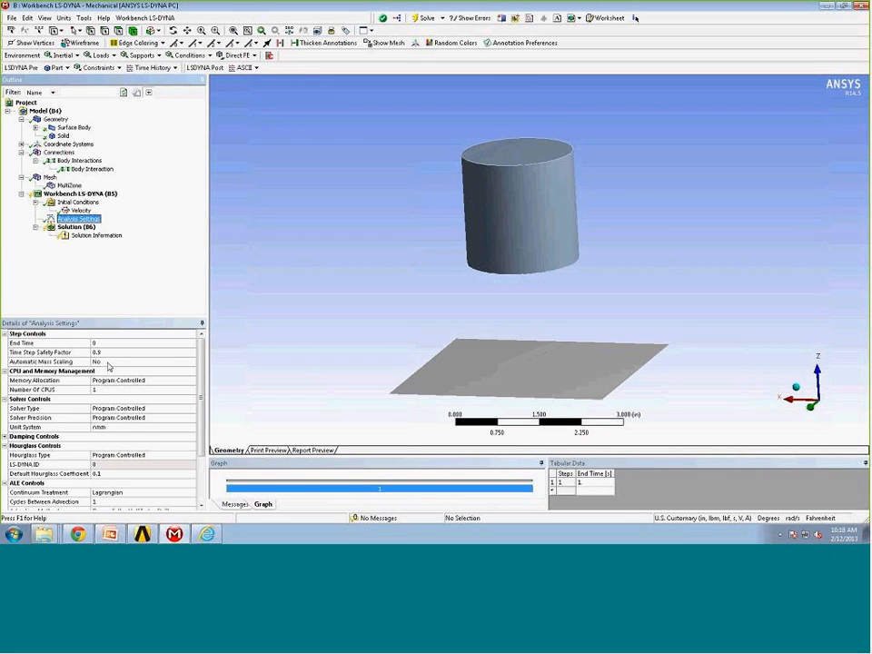
{"action": "left_click", "coordinate": [109, 345]}
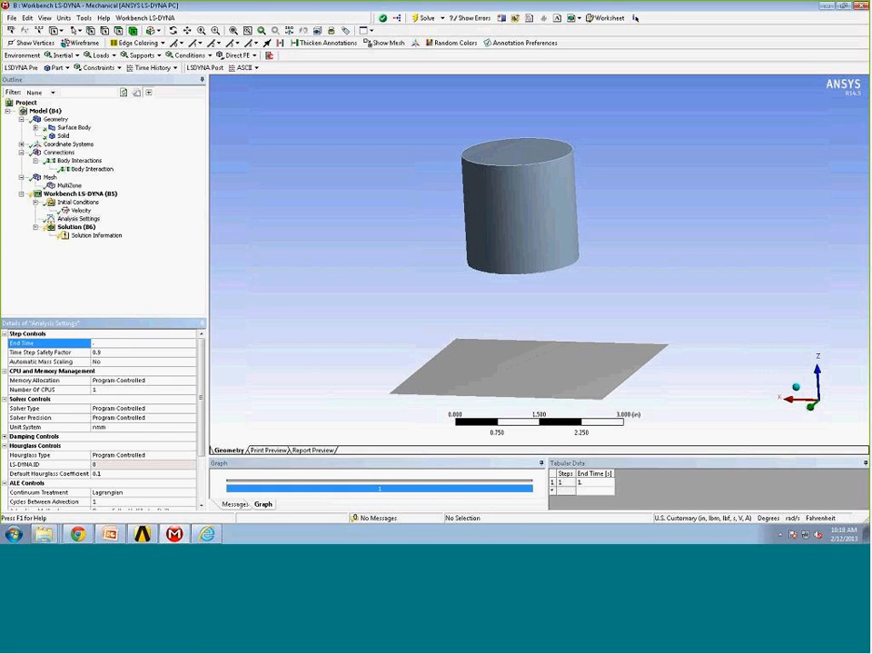
{"action": "type", "text": ".003"}
{"action": "key", "text": "Return"}
{"action": "left_click", "coordinate": [118, 427]}
{"action": "left_click", "coordinate": [191, 429]}
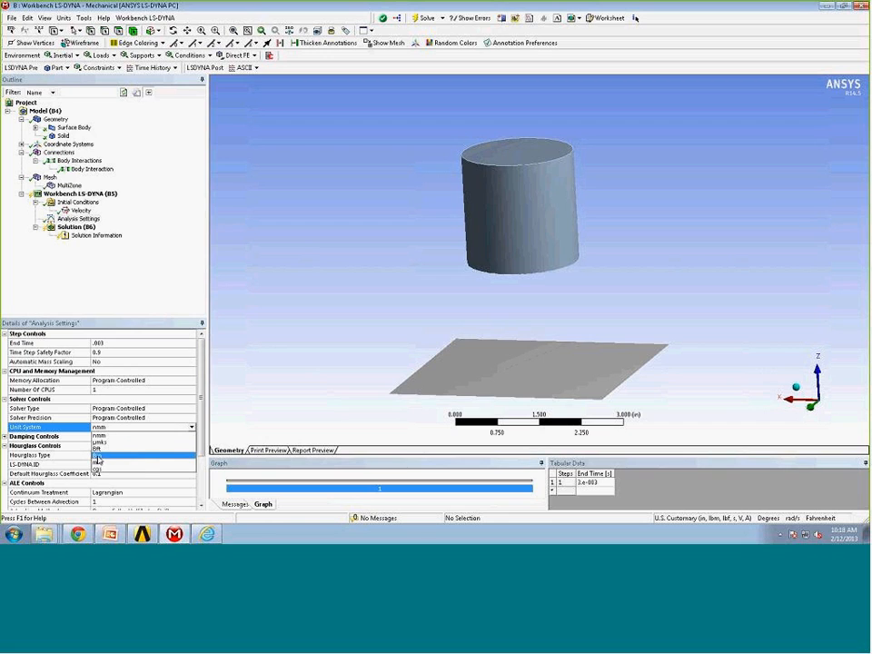
{"action": "left_click", "coordinate": [98, 456]}
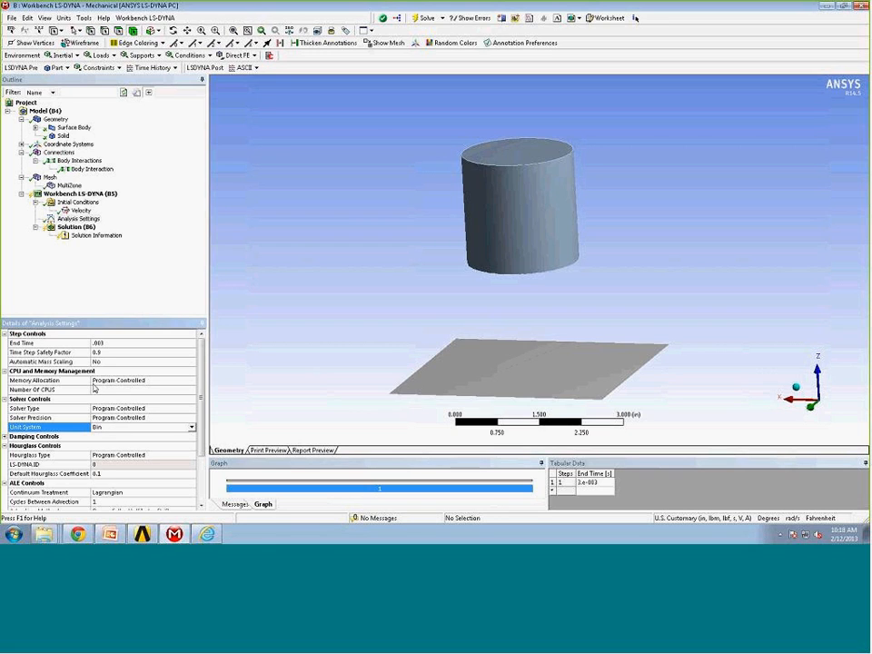
Step: Set the number of CPUs for the LS-DYNA solution to 2
{"action": "left_click", "coordinate": [95, 390]}
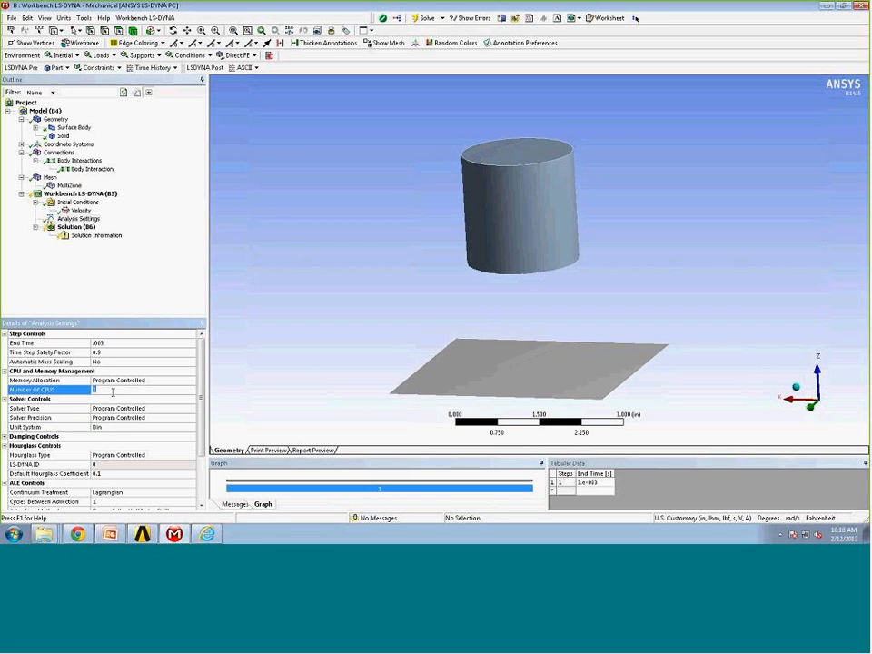
{"action": "type", "text": "2"}
{"action": "left_click_drag", "start_coordinate": [201, 415], "coordinate": [202, 457]}
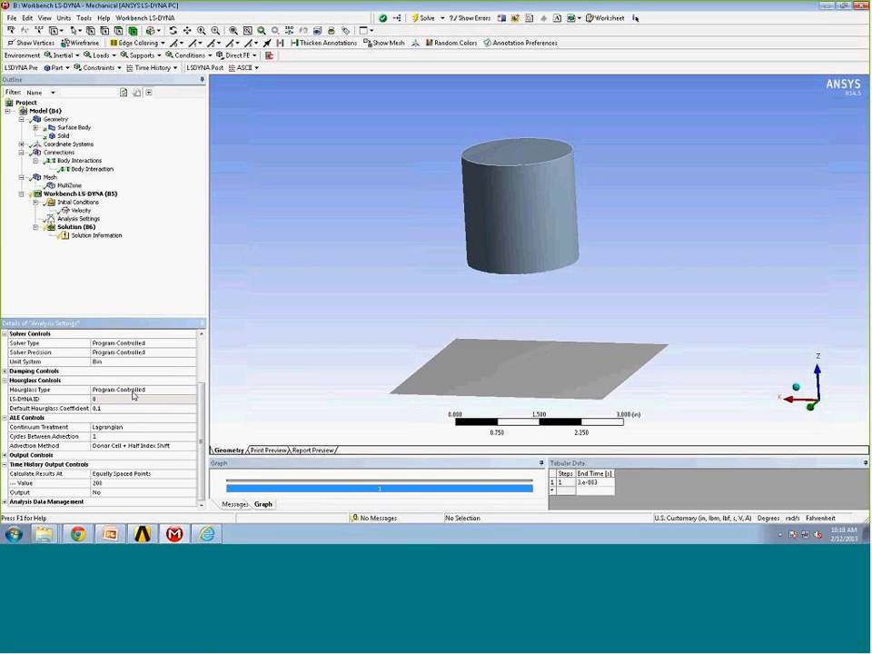
{"action": "scroll", "coordinate": [133, 394], "scroll_direction": "up", "scroll_amount": 3}
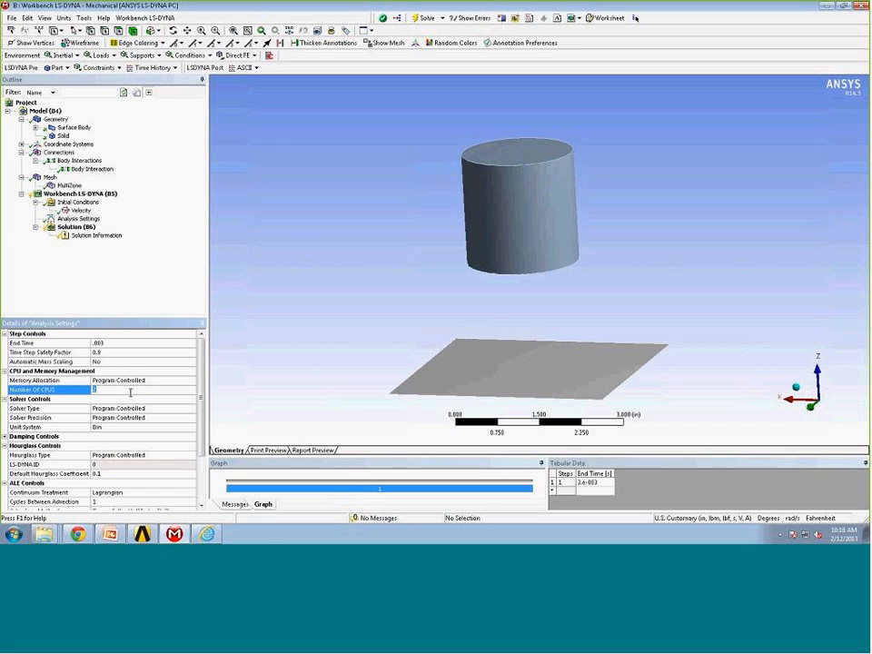
{"action": "type", "text": "2"}
Step: Set the hourglass type to the Exact Volume Flanagan-Belytschko form with LS-DYNA ID 3
{"action": "left_click", "coordinate": [136, 455]}
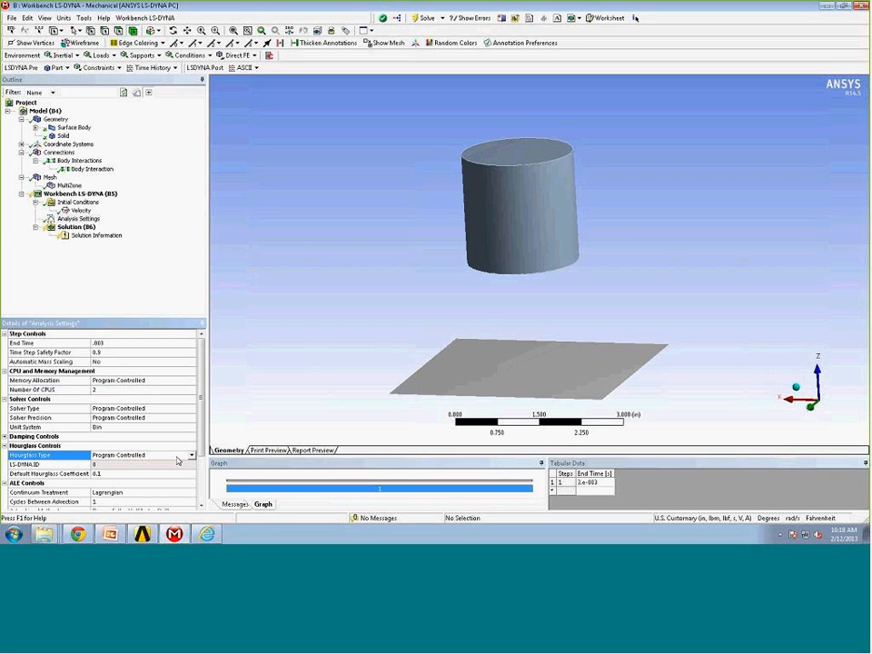
{"action": "left_click", "coordinate": [191, 456]}
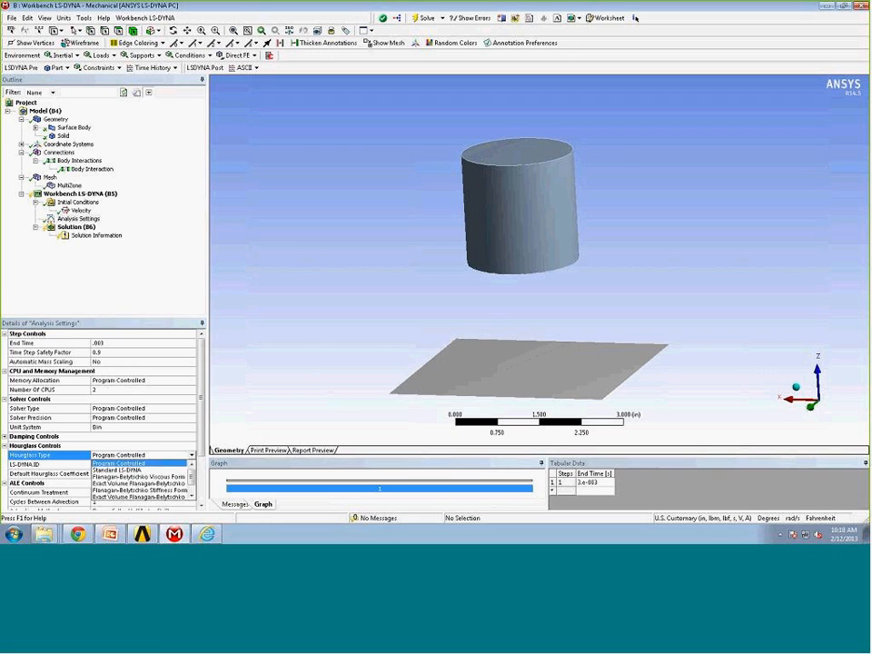
{"action": "left_click", "coordinate": [136, 485]}
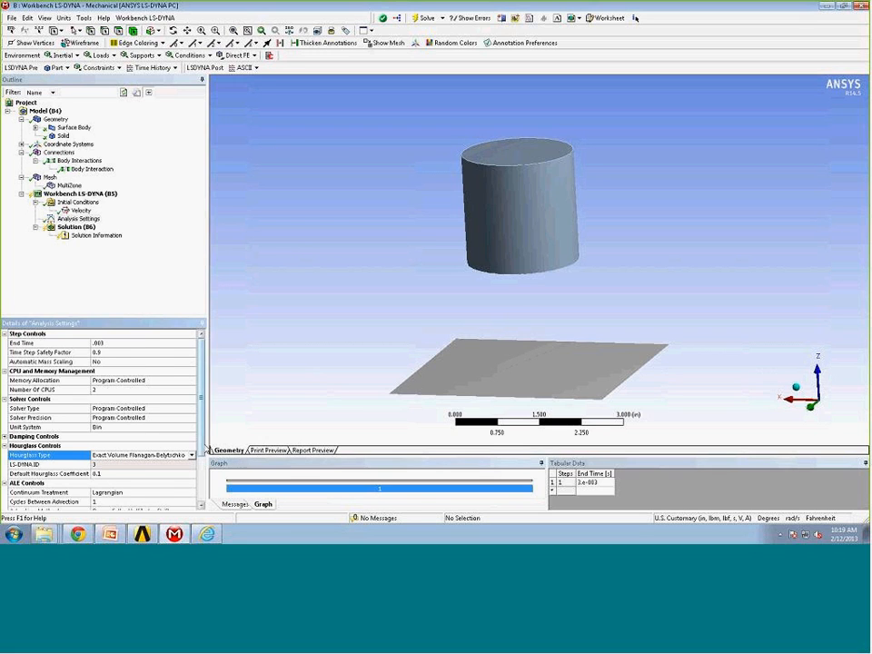
Step: In the output controls, have results calculated at equally spaced points with a value of 80
{"action": "scroll", "coordinate": [182, 455], "scroll_direction": "down", "scroll_amount": 1}
{"action": "scroll", "coordinate": [190, 436], "scroll_direction": "down", "scroll_amount": 1}
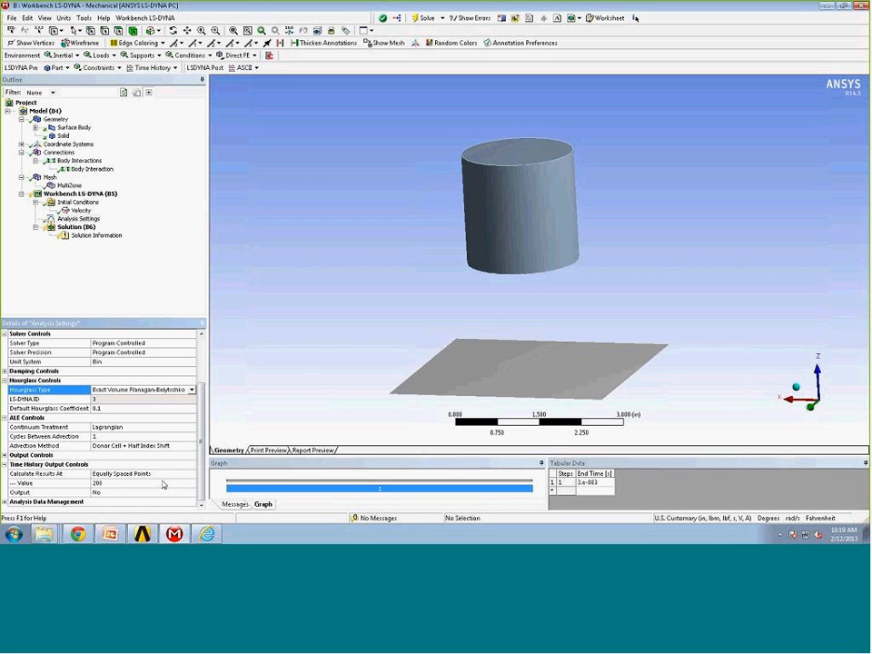
{"action": "left_click", "coordinate": [6, 455]}
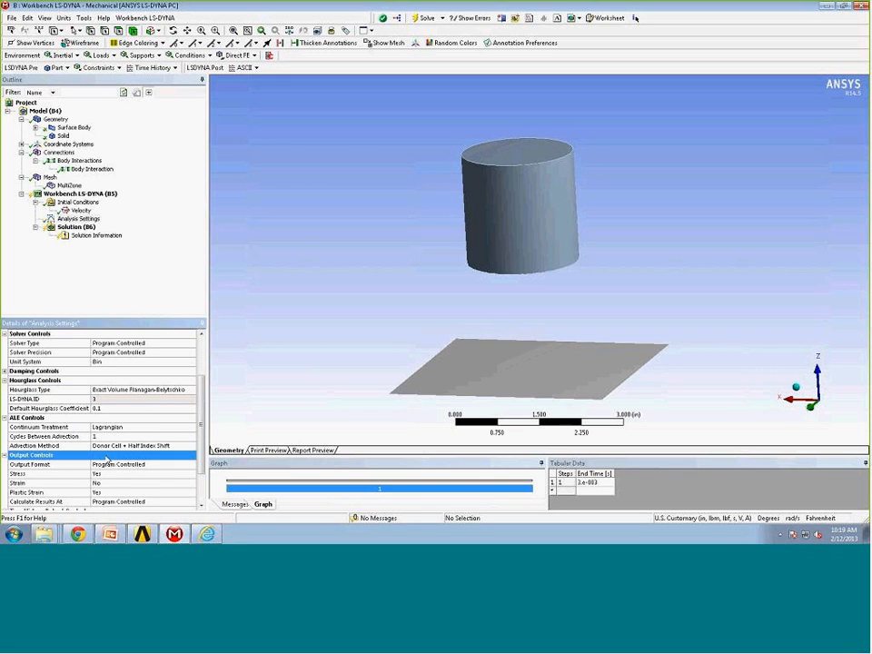
{"action": "left_click_drag", "start_coordinate": [203, 433], "coordinate": [204, 463]}
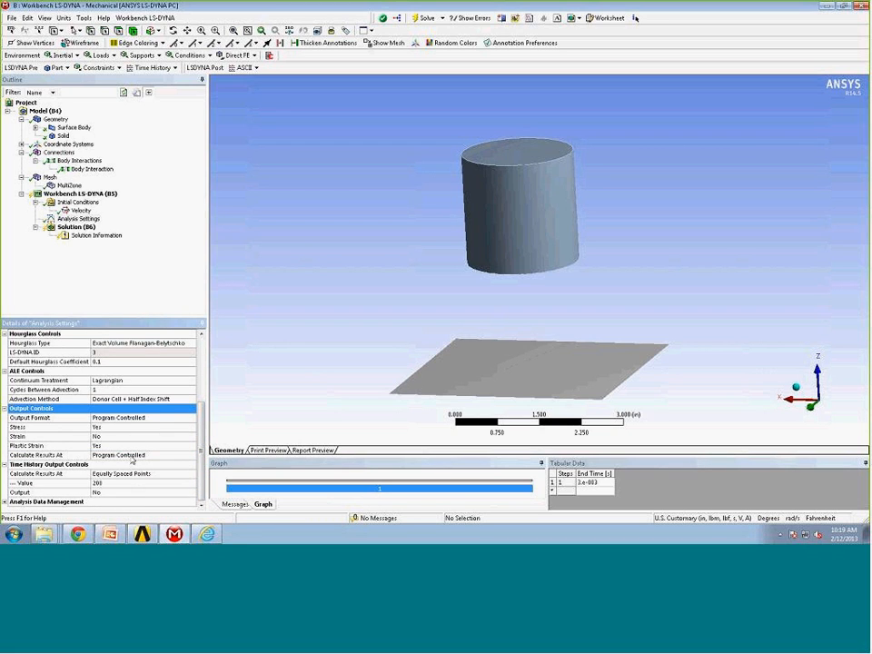
{"action": "left_click", "coordinate": [125, 455]}
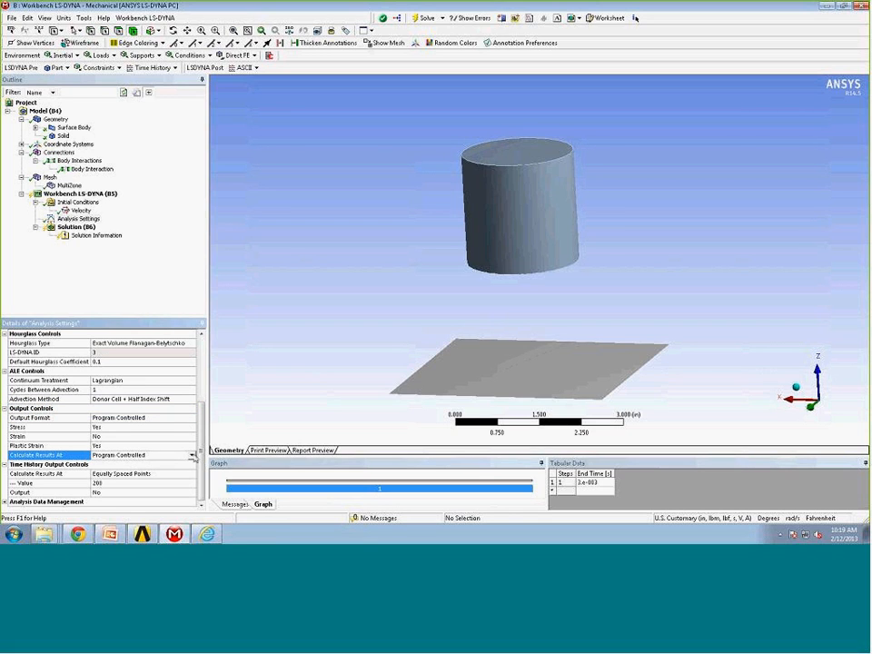
{"action": "left_click", "coordinate": [192, 455]}
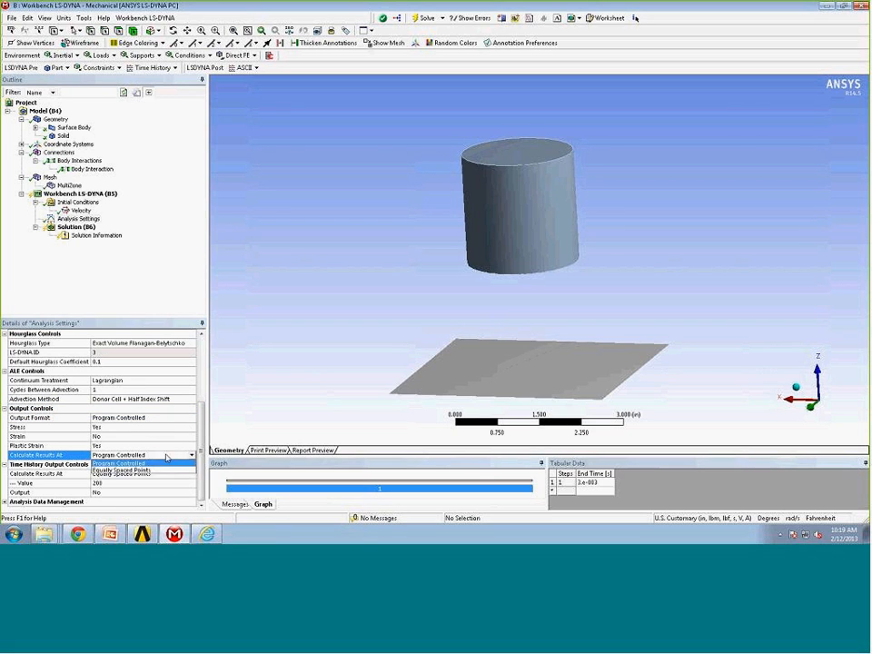
{"action": "left_click", "coordinate": [126, 471]}
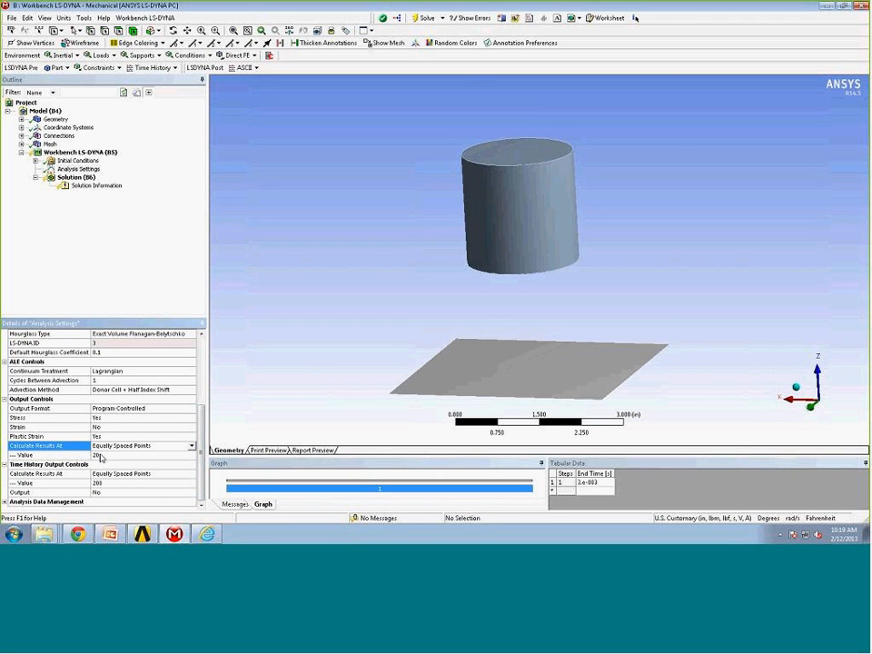
{"action": "left_click", "coordinate": [102, 455]}
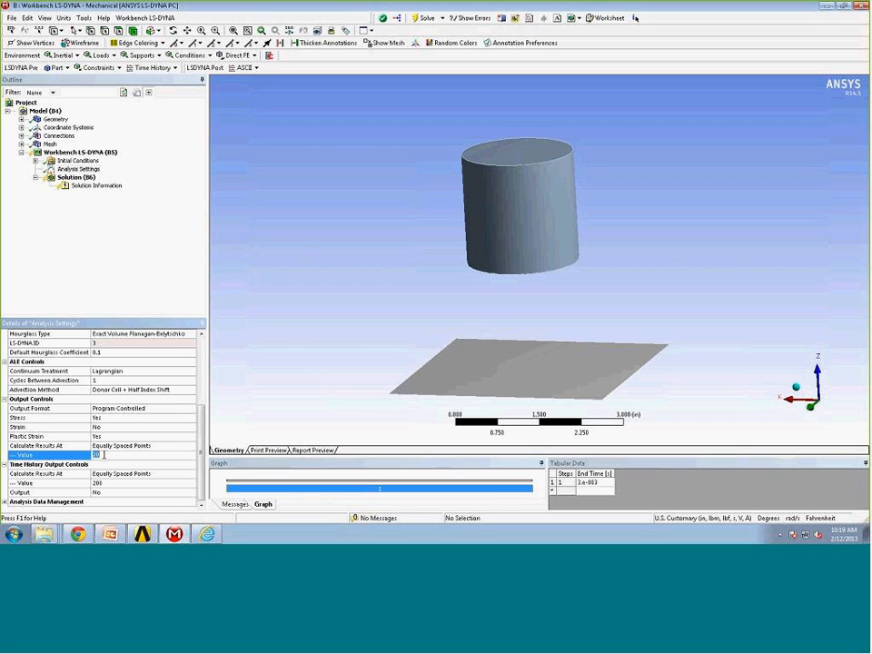
{"action": "type", "text": "8"}
{"action": "scroll", "coordinate": [187, 459], "scroll_direction": "up", "scroll_amount": 2}
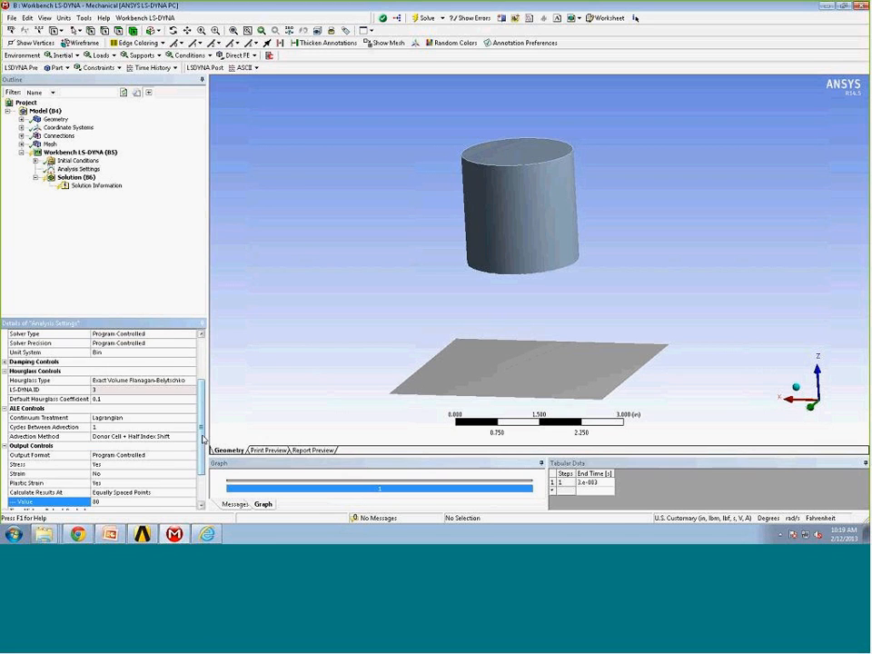
{"action": "scroll", "coordinate": [204, 440], "scroll_direction": "down", "scroll_amount": 2}
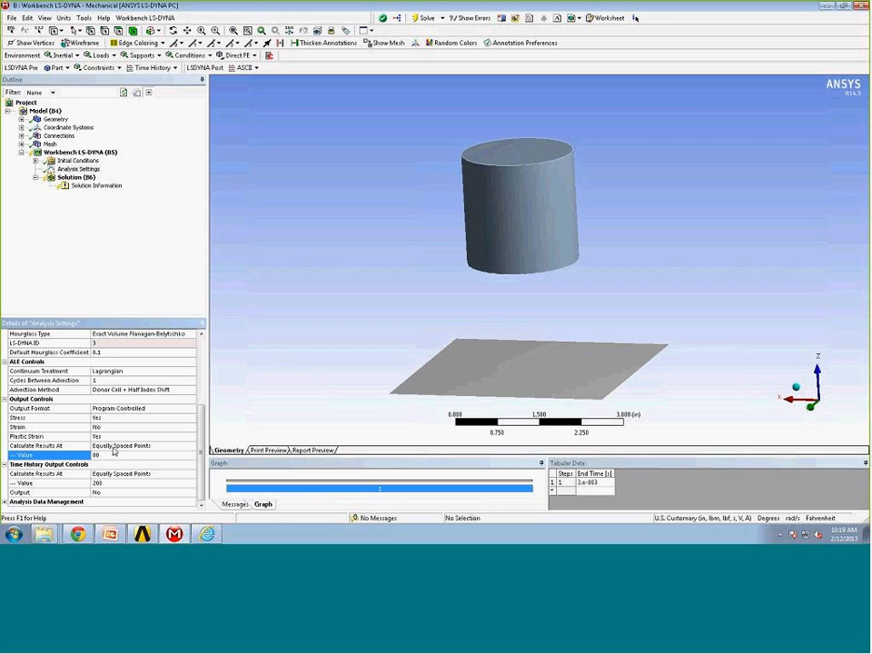
Step: Insert a Rigid Body Constraint in the LS-DYNA analysis and scope it to the flat plate body
{"action": "left_click", "coordinate": [36, 160]}
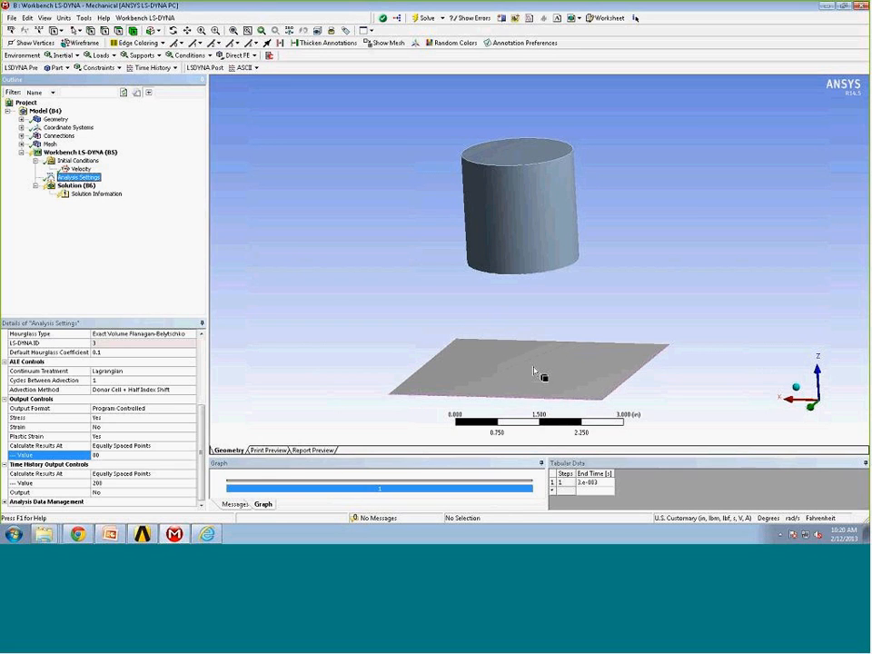
{"action": "left_click", "coordinate": [50, 144]}
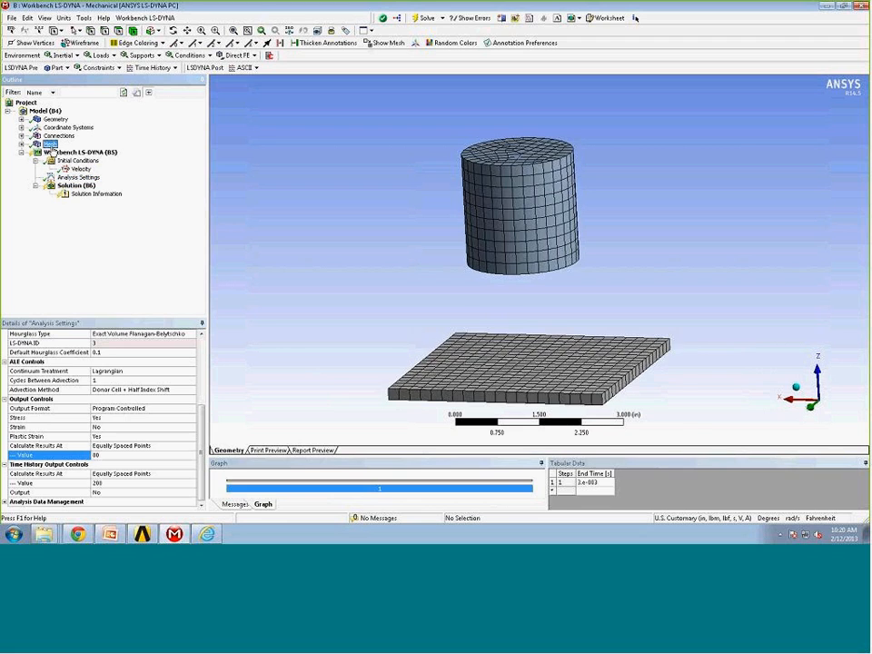
{"action": "left_click", "coordinate": [57, 153]}
{"action": "right_click", "coordinate": [59, 154]}
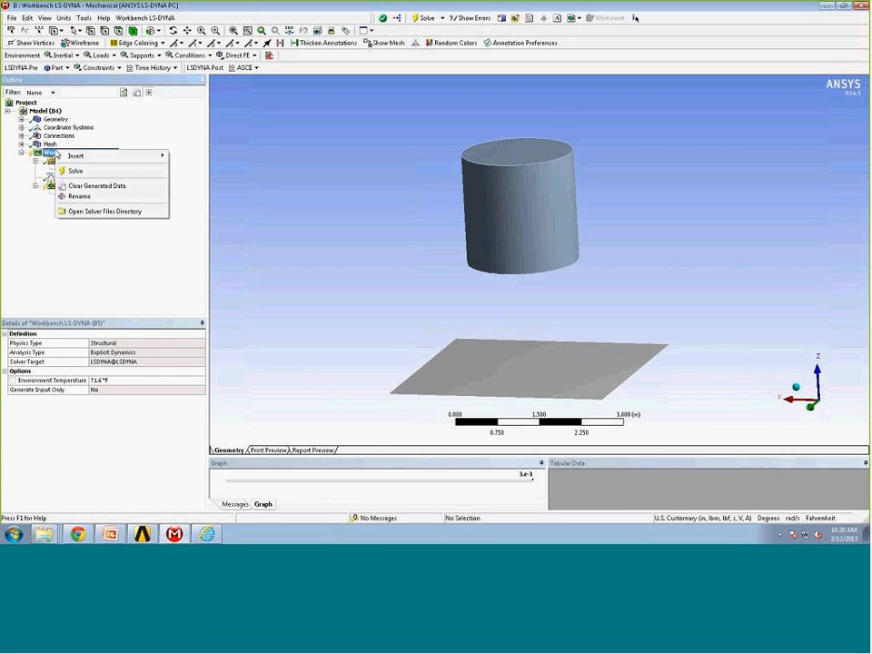
{"action": "mouse_move", "coordinate": [71, 159]}
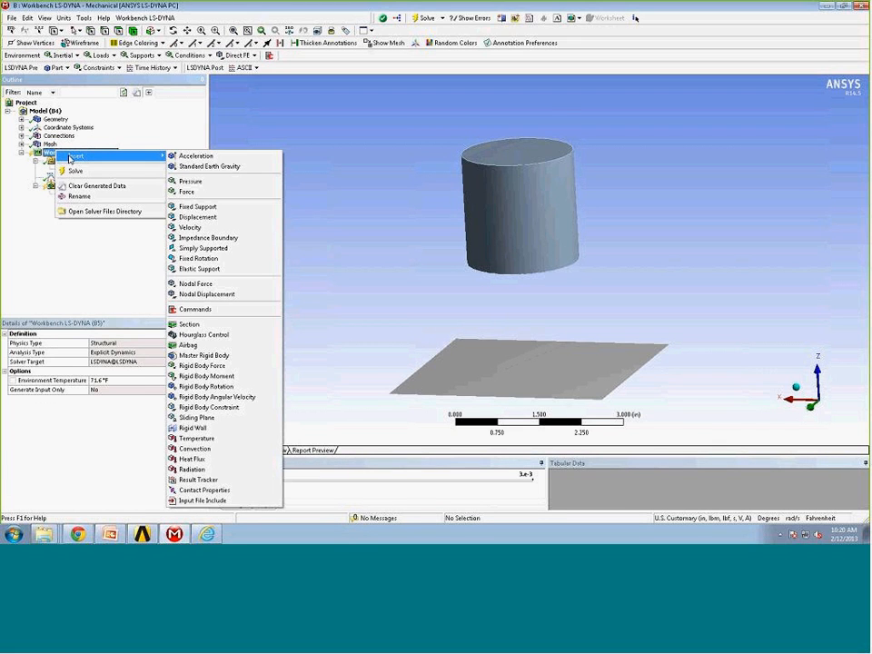
{"action": "left_click", "coordinate": [208, 408]}
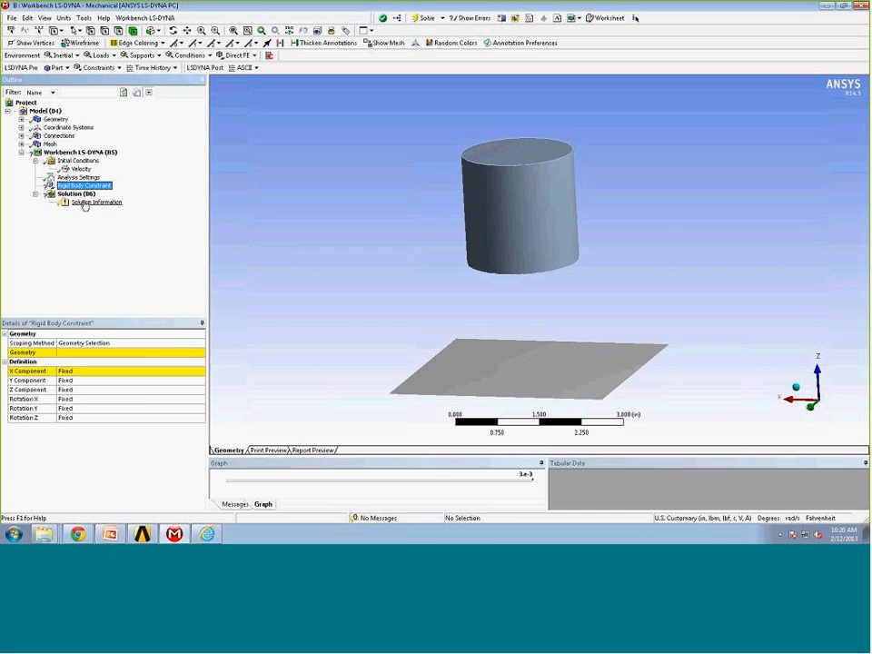
{"action": "left_click", "coordinate": [110, 351]}
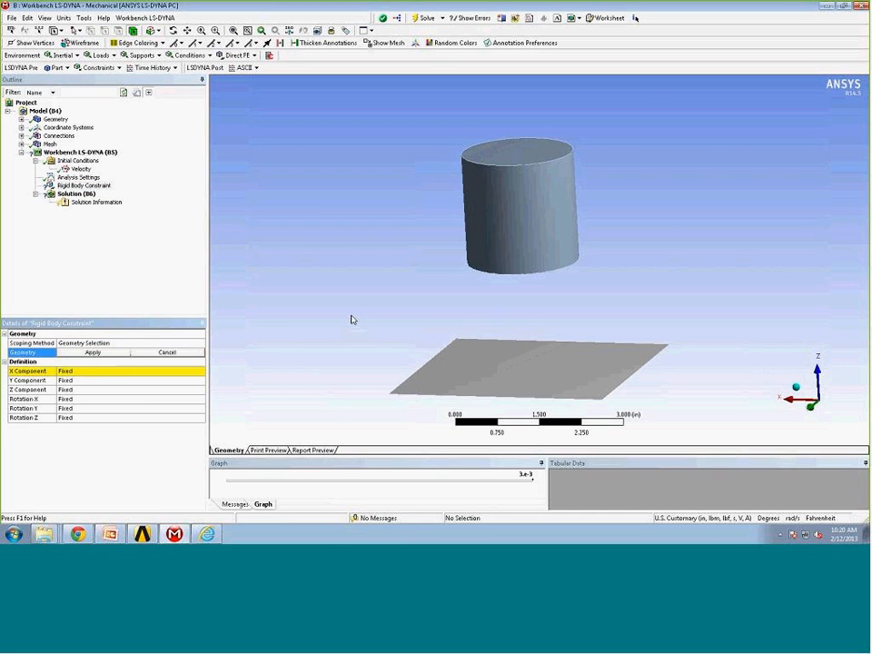
{"action": "left_click", "coordinate": [549, 376]}
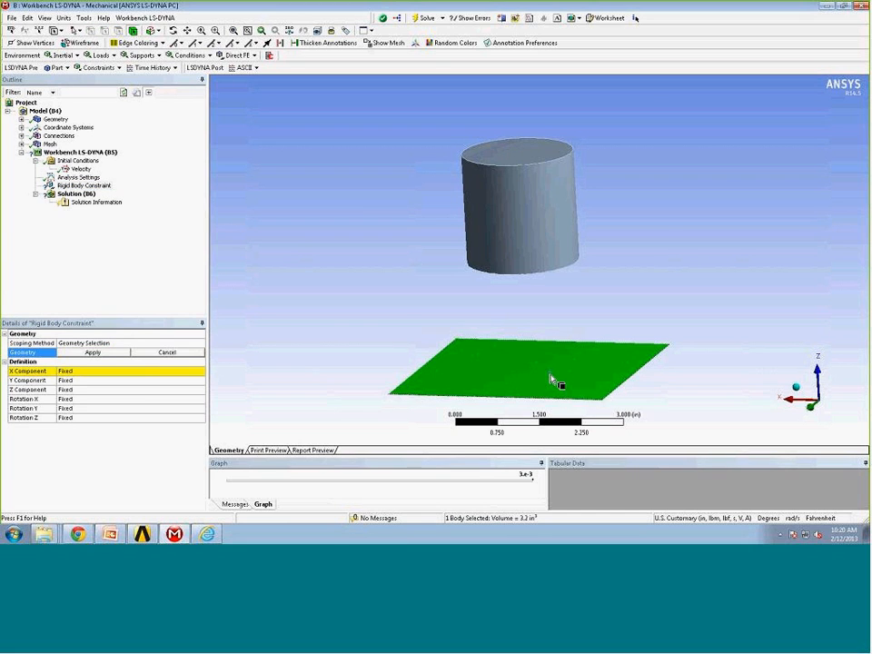
{"action": "left_click", "coordinate": [94, 352]}
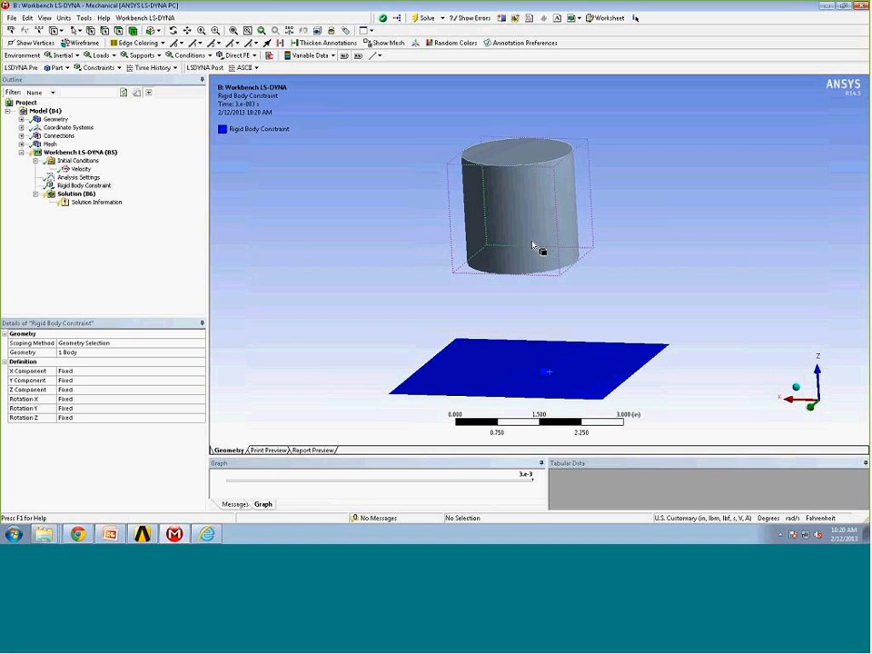
Step: Insert a Force in the LS-DYNA analysis on the cylinder's top face and define it by components
{"action": "left_click", "coordinate": [88, 153]}
{"action": "right_click", "coordinate": [90, 154]}
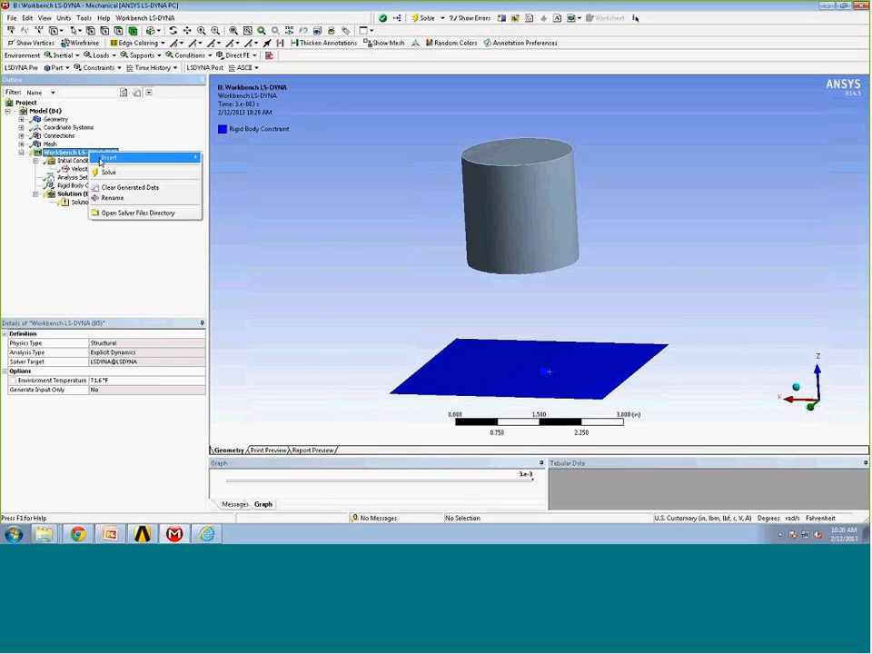
{"action": "mouse_move", "coordinate": [100, 162]}
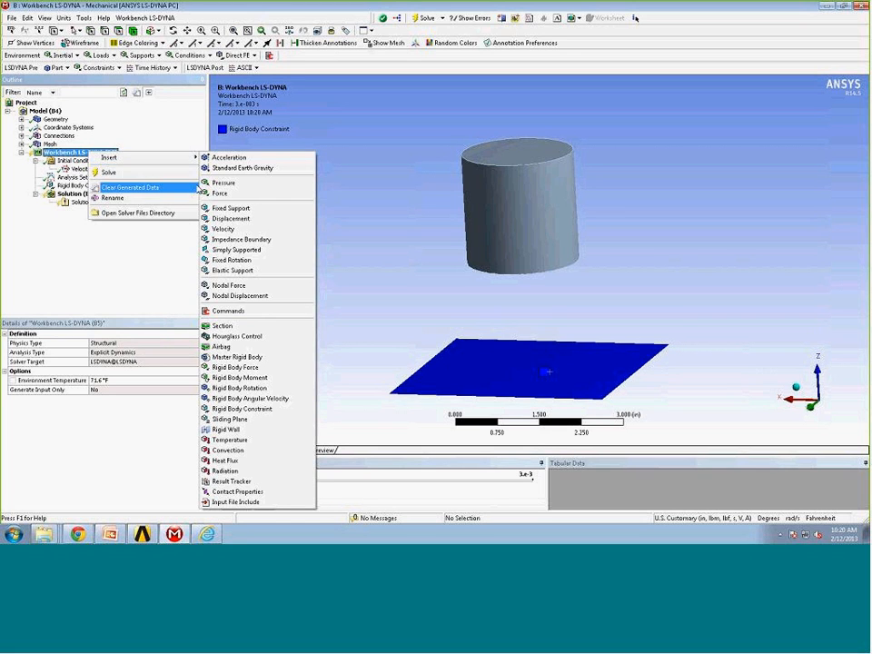
{"action": "left_click", "coordinate": [219, 194]}
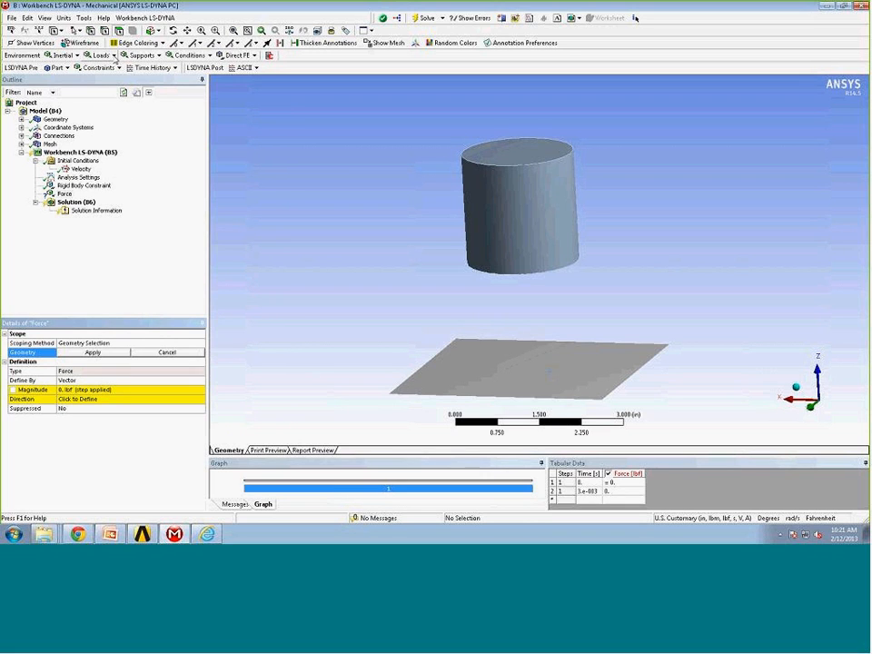
{"action": "left_click", "coordinate": [519, 153]}
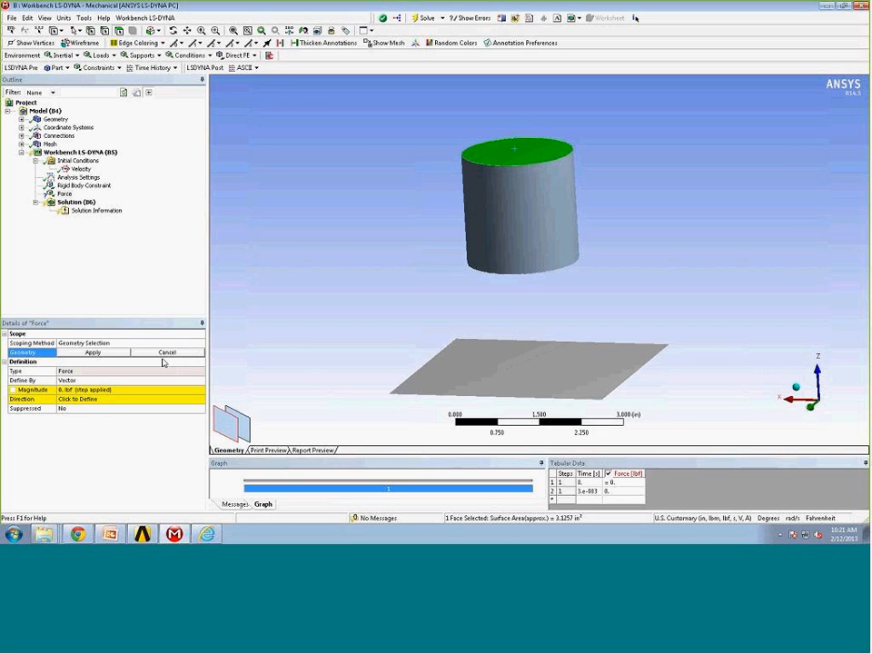
{"action": "left_click", "coordinate": [93, 351]}
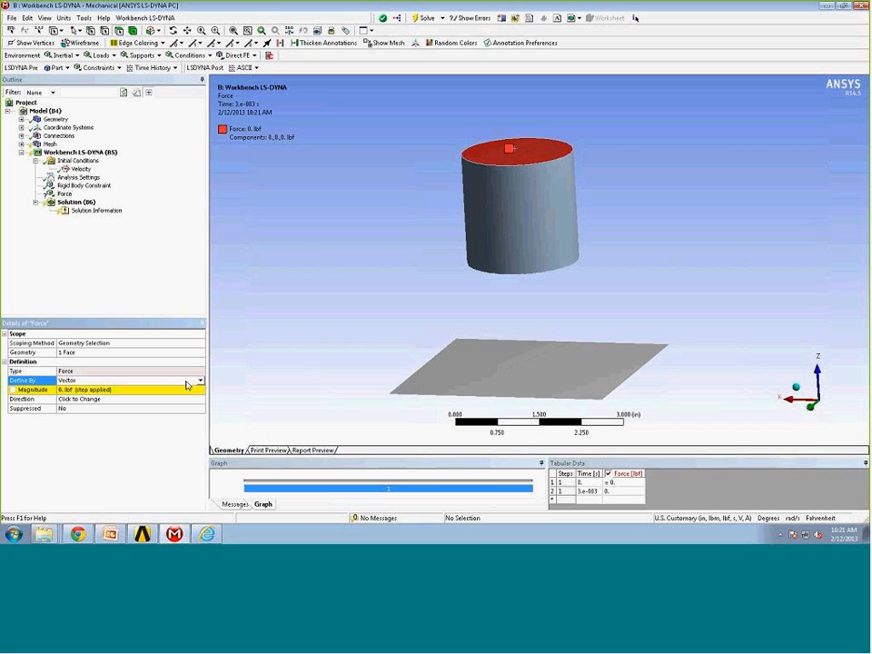
{"action": "left_click", "coordinate": [71, 380]}
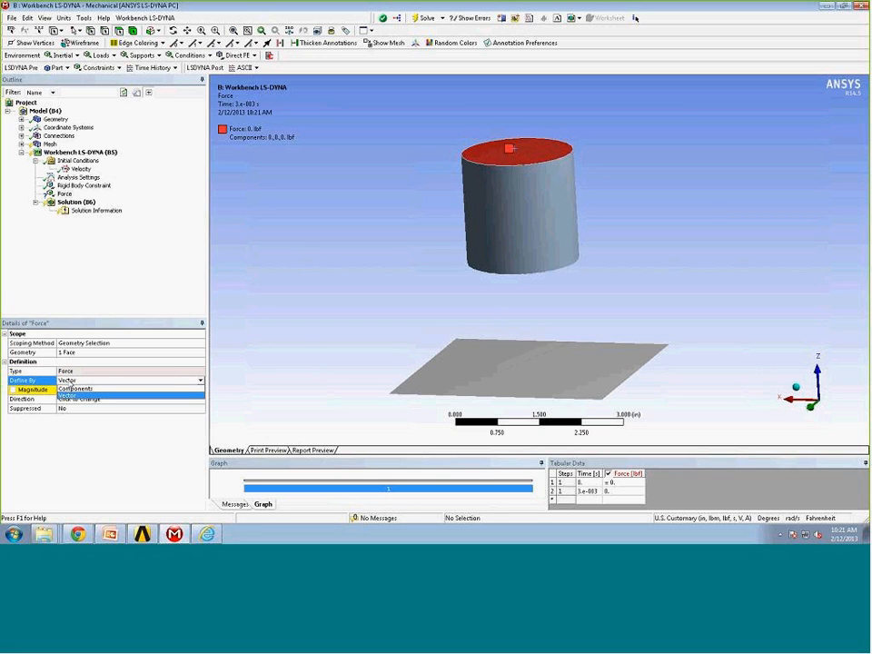
{"action": "left_click", "coordinate": [66, 388]}
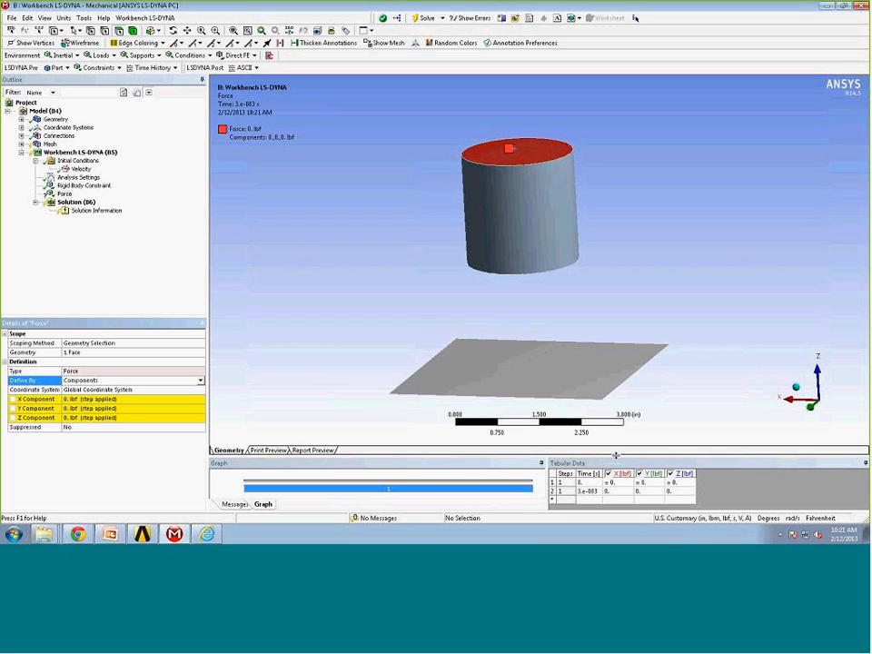
Step: Add time points at 1e-4 s and 2e-4 s to the force table, with an X force of 0 at 2e-4 s
{"action": "left_click_drag", "start_coordinate": [616, 455], "coordinate": [616, 414]}
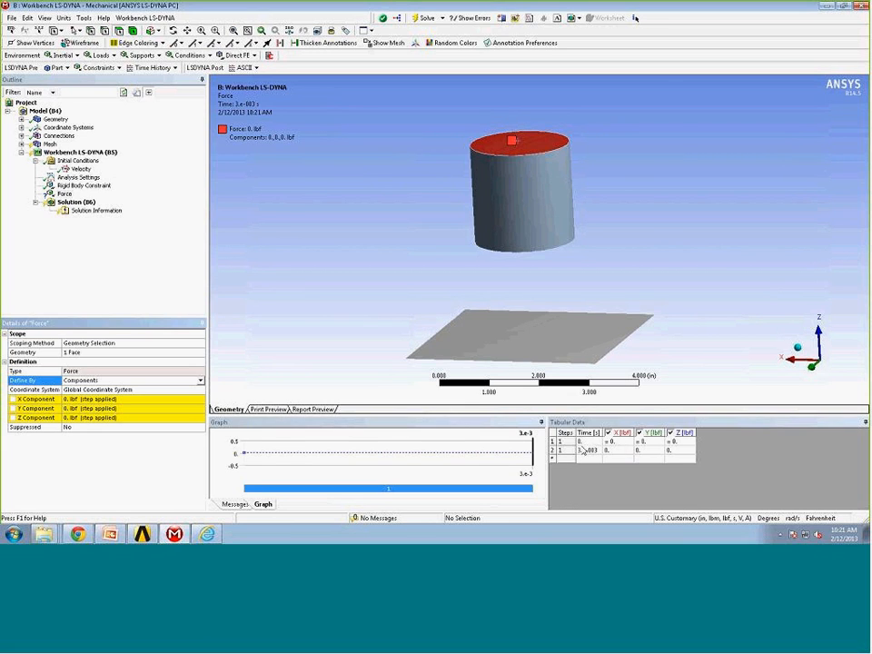
{"action": "left_click", "coordinate": [587, 451]}
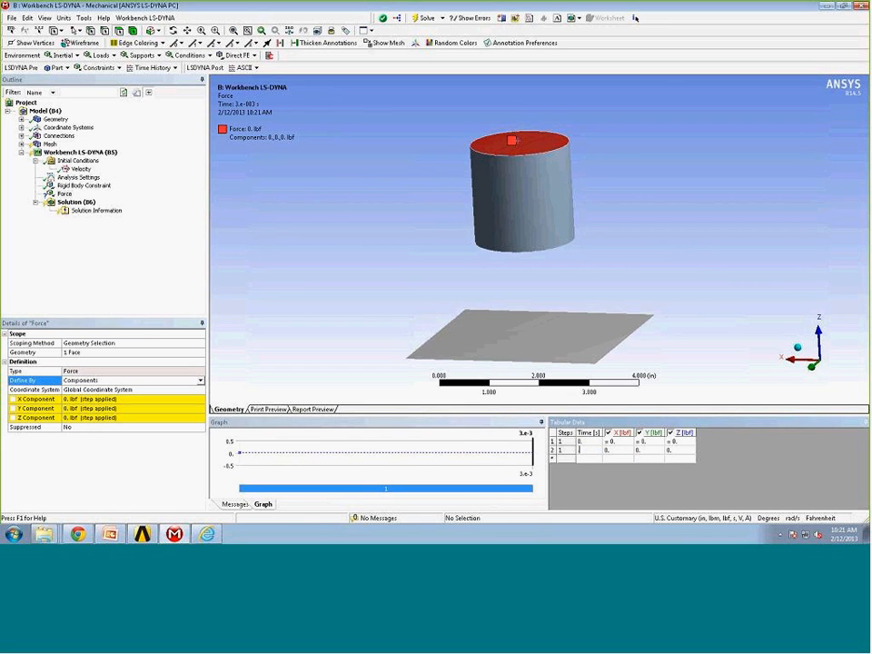
{"action": "type", "text": "1e-4"}
{"action": "key", "text": "Tab"}
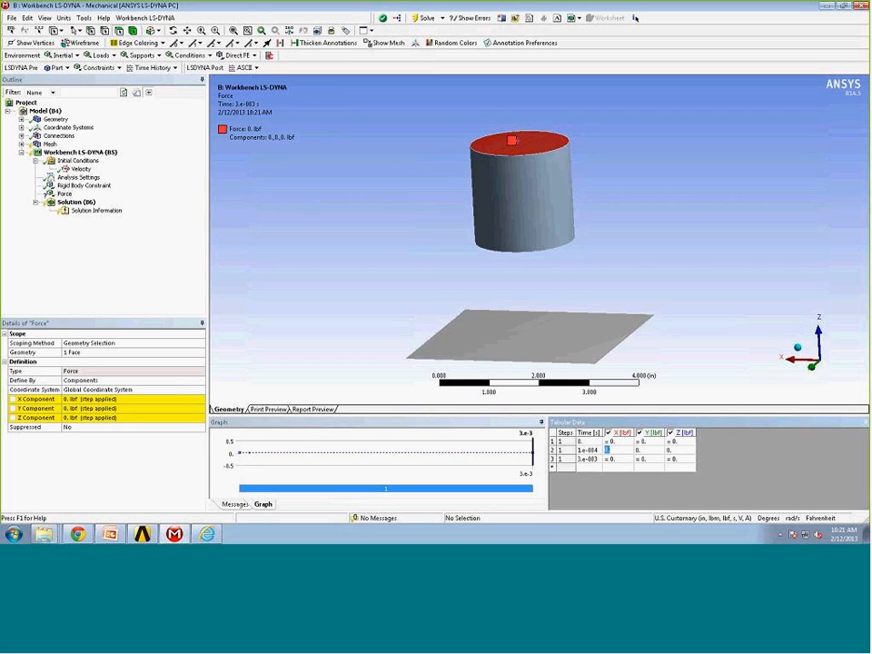
{"action": "left_click", "coordinate": [608, 460]}
{"action": "type", "text": "0"}
{"action": "left_click", "coordinate": [589, 462]}
{"action": "type", "text": ".0002"}
{"action": "key", "text": "Tab"}
Step: Set the X force to 10000 lbf at 1e-4 s and to 0 at time 0 to shape a pulse
{"action": "left_click", "coordinate": [609, 452]}
{"action": "type", "text": "10"}
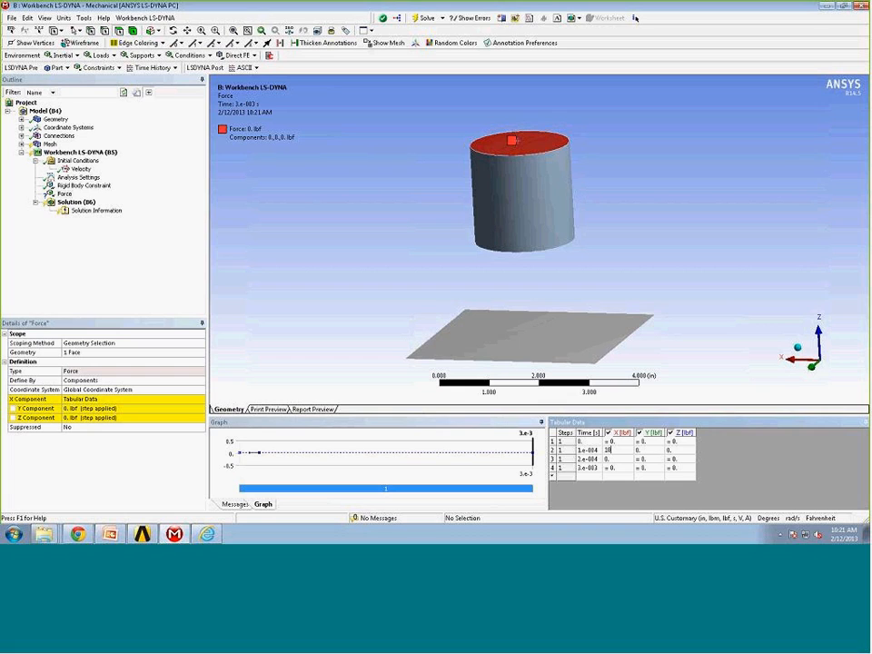
{"action": "type", "text": "000"}
{"action": "key", "text": "Tab"}
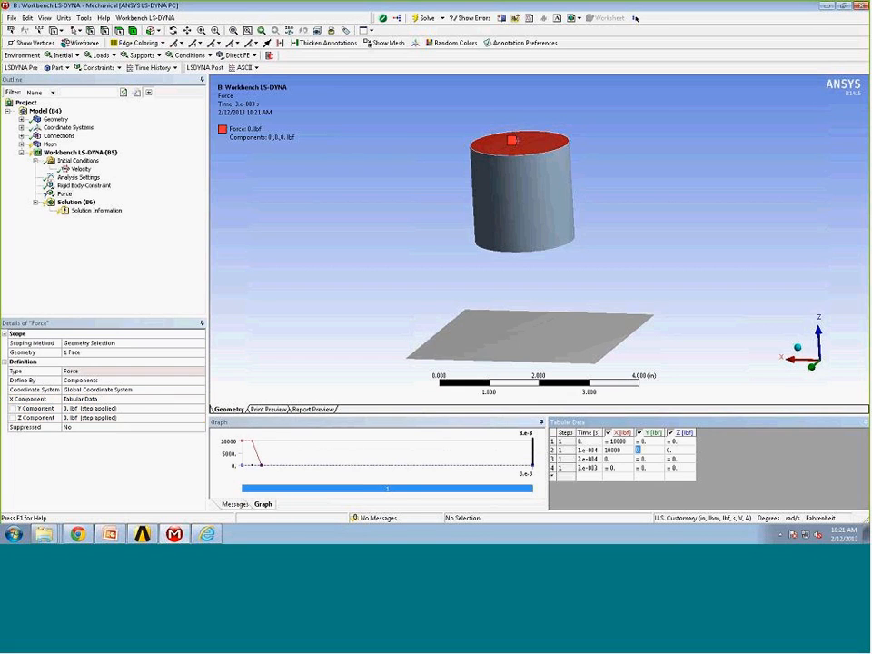
{"action": "left_click", "coordinate": [616, 443]}
{"action": "type", "text": "0."}
{"action": "key", "text": "Tab"}
{"action": "left_click_drag", "start_coordinate": [299, 403], "coordinate": [299, 387]}
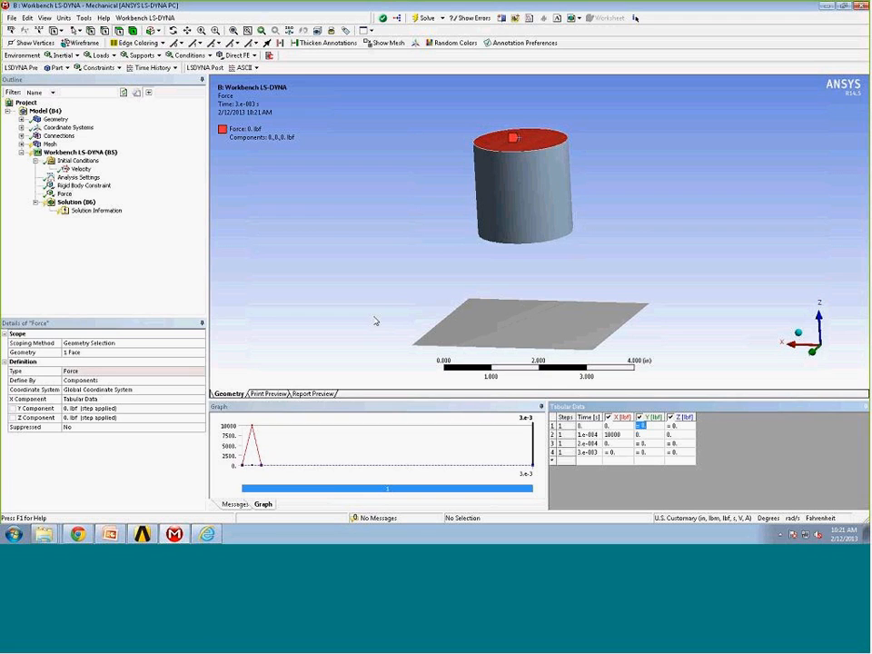
Step: Insert a Total Deformation result for all bodies in the solution
{"action": "left_click", "coordinate": [78, 202]}
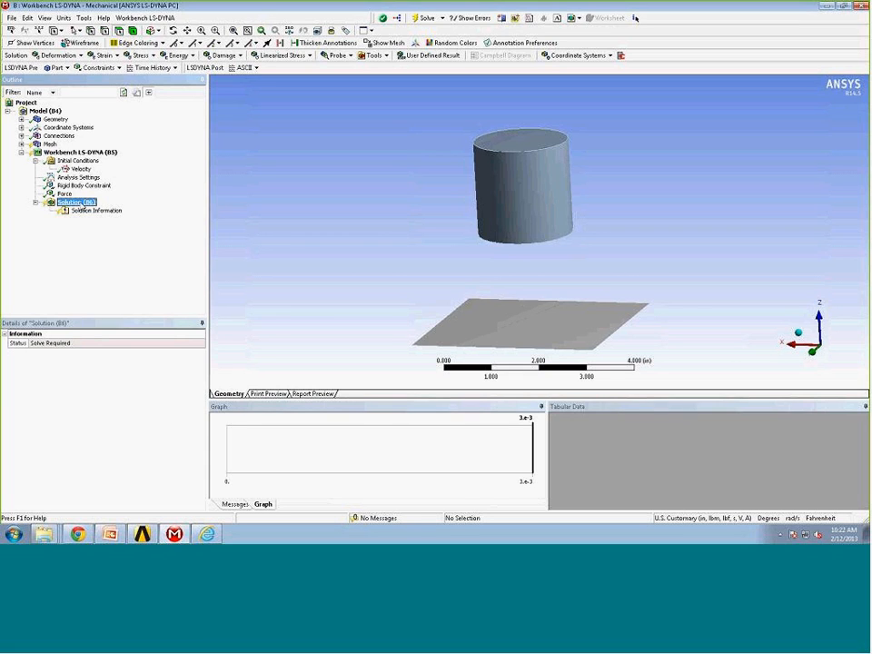
{"action": "right_click", "coordinate": [82, 207]}
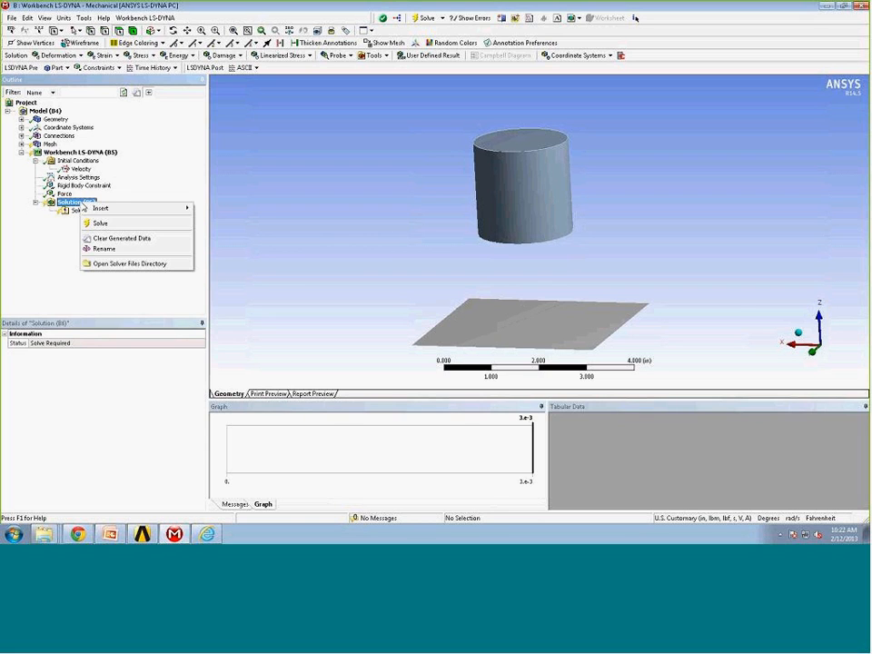
{"action": "mouse_move", "coordinate": [175, 211]}
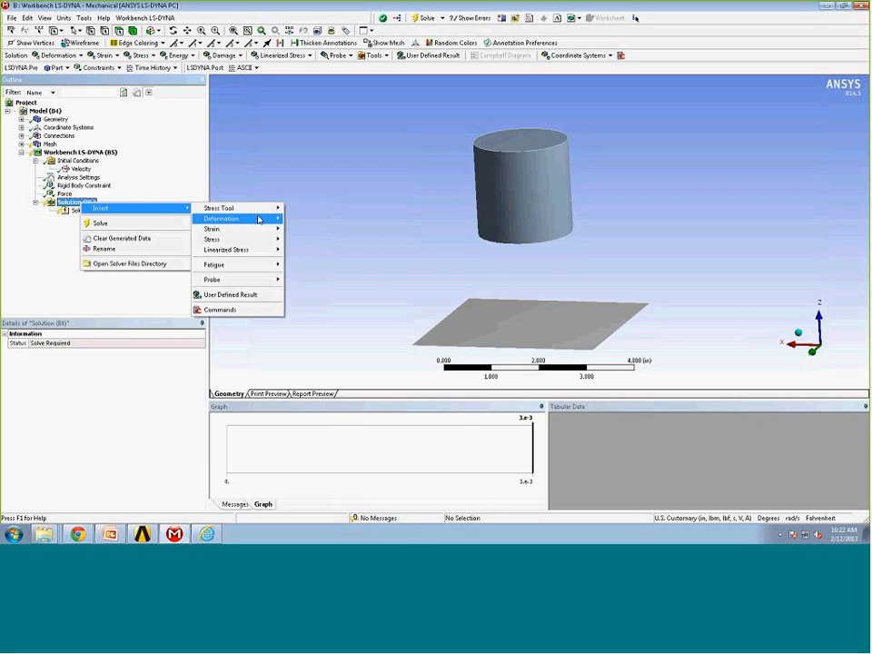
{"action": "mouse_move", "coordinate": [233, 218]}
{"action": "left_click", "coordinate": [304, 218]}
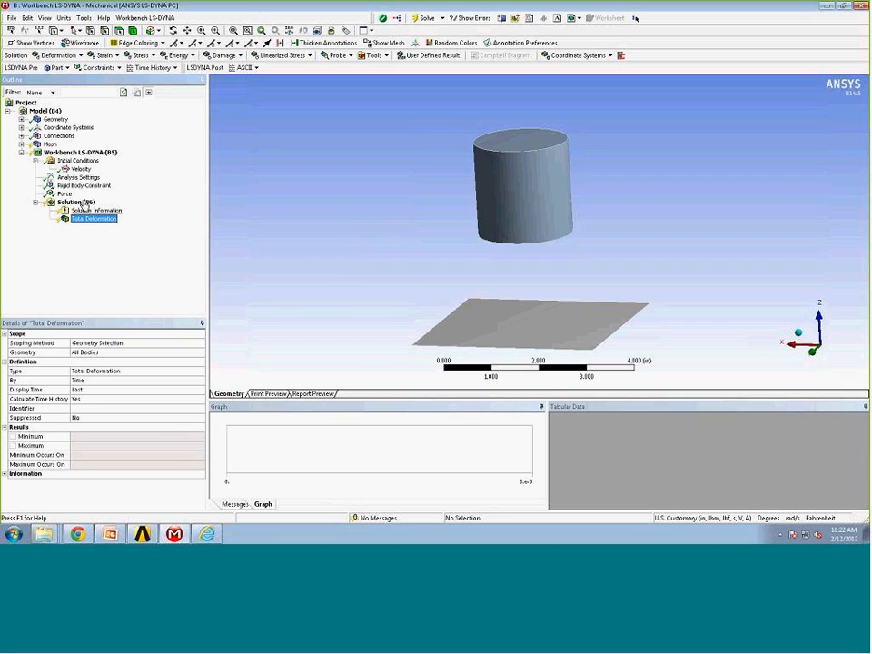
Step: Insert a User Defined Result in the solution with the expression EPS
{"action": "left_click", "coordinate": [79, 201]}
{"action": "right_click", "coordinate": [83, 202]}
{"action": "mouse_move", "coordinate": [100, 209]}
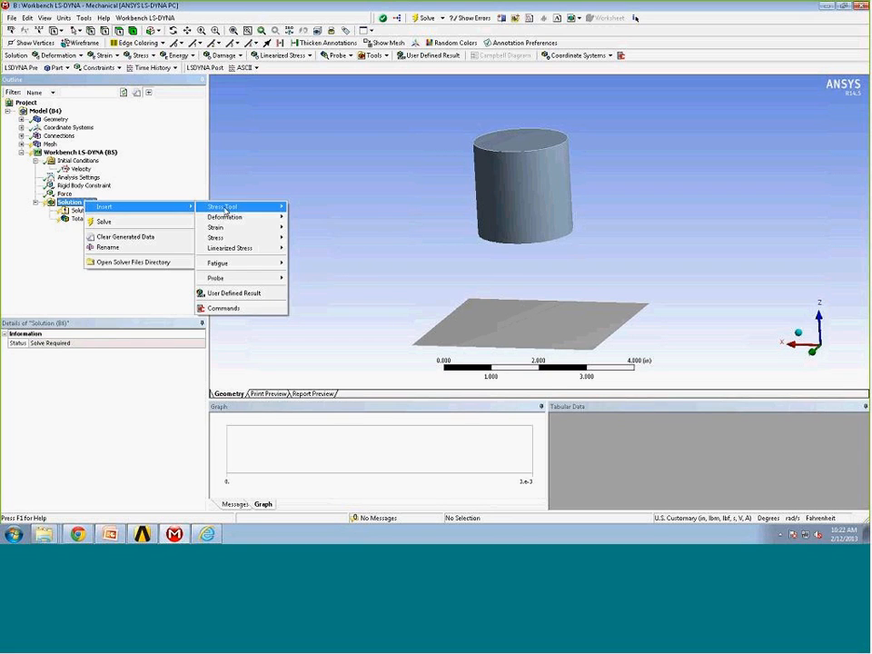
{"action": "left_click", "coordinate": [240, 295]}
{"action": "left_click", "coordinate": [93, 401]}
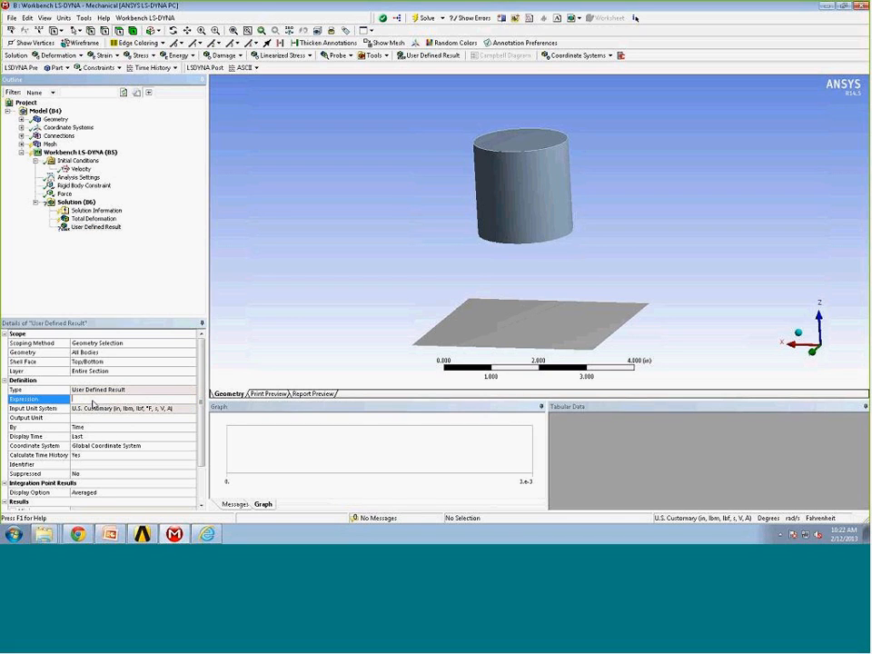
{"action": "type", "text": "EPS"}
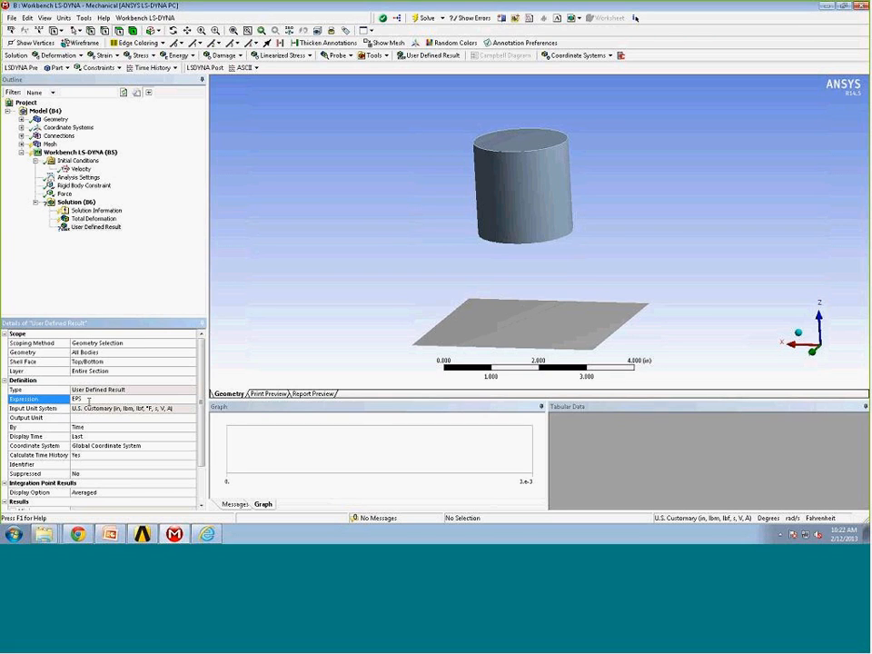
{"action": "key", "text": "Return"}
Step: Insert an LS-DYNA Global Data ASCII result and add Kinetic Energy as its first data item
{"action": "left_click", "coordinate": [257, 68]}
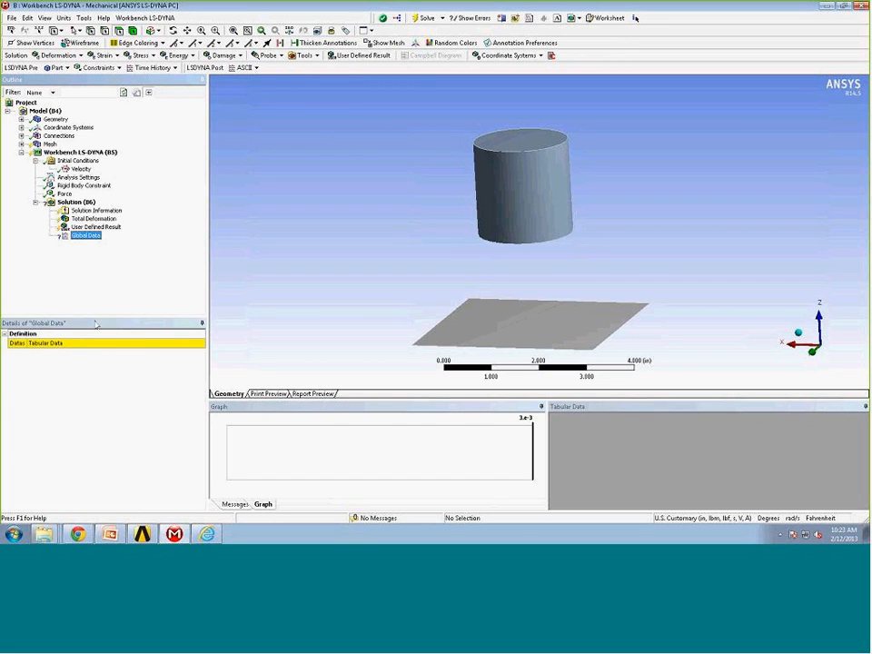
{"action": "left_click", "coordinate": [82, 343]}
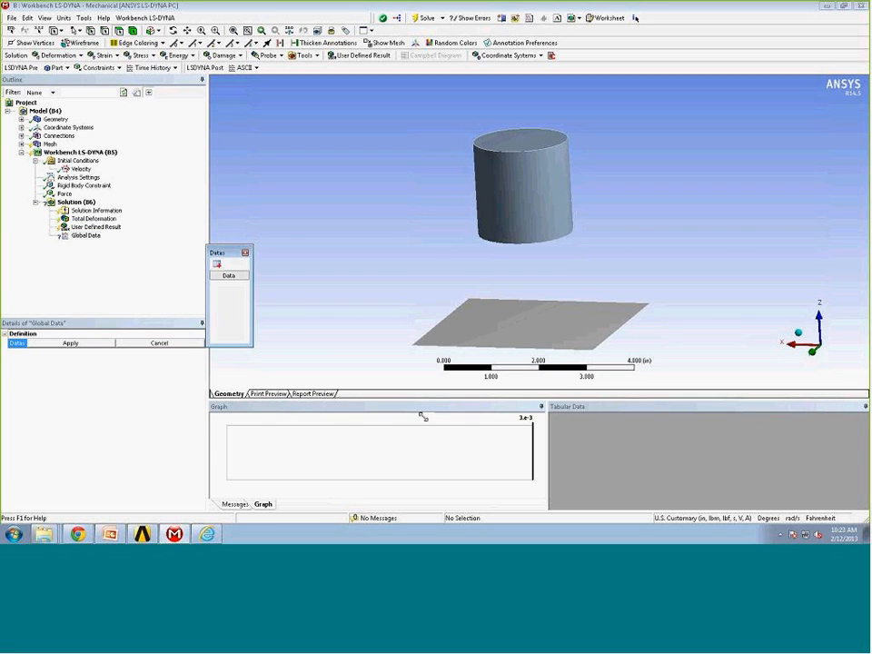
{"action": "left_click_drag", "start_coordinate": [253, 346], "coordinate": [423, 416]}
{"action": "left_click", "coordinate": [217, 265]}
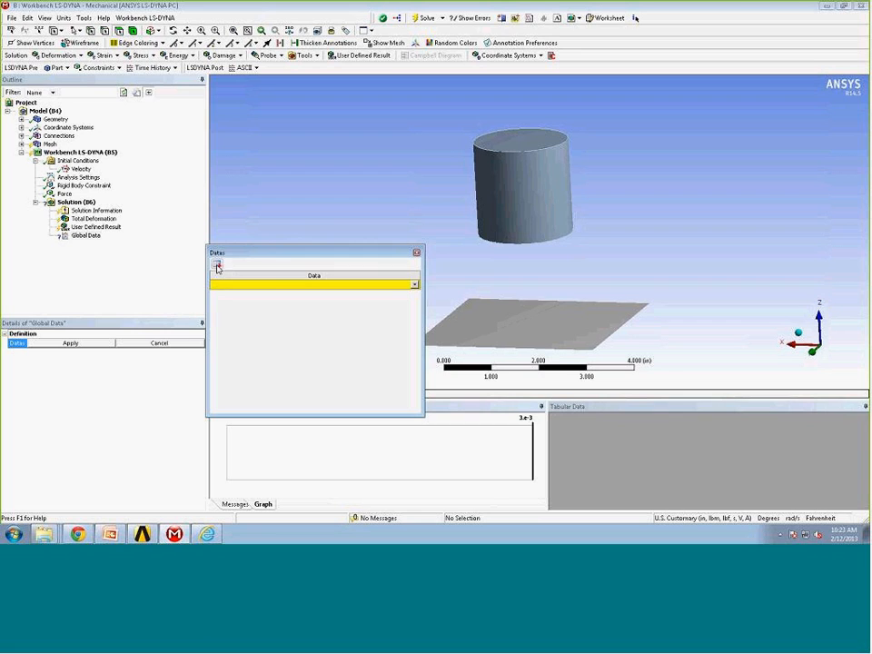
{"action": "left_click", "coordinate": [414, 285]}
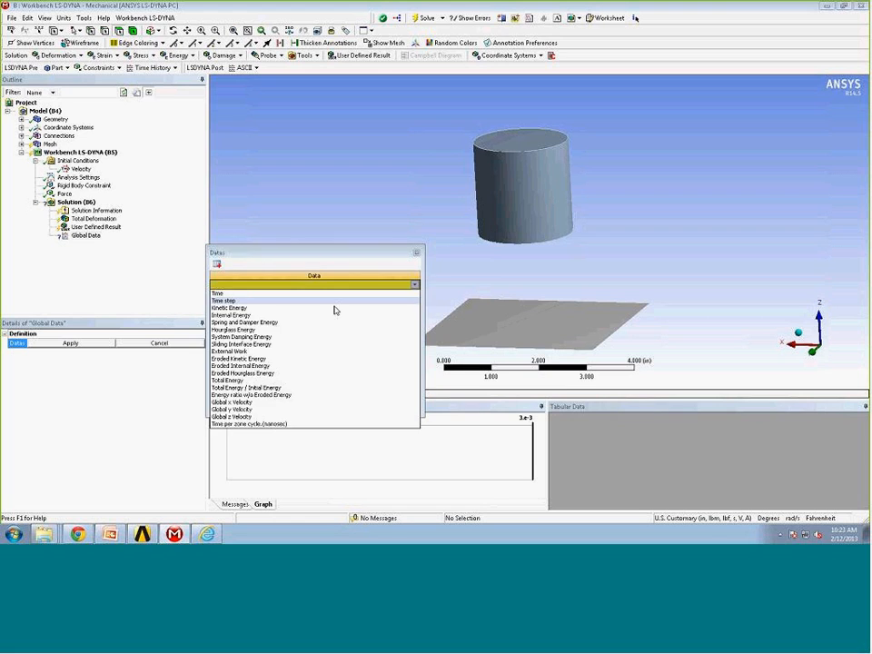
{"action": "left_click", "coordinate": [256, 310]}
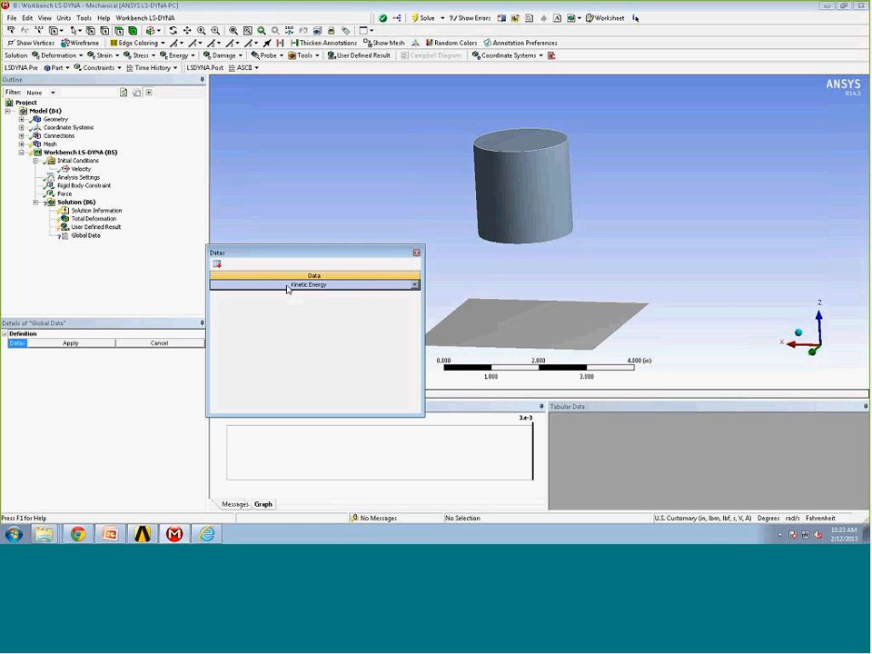
Step: Add Internal Energy and Hourglass Energy to the Global Data table and apply the selection
{"action": "left_click", "coordinate": [216, 265]}
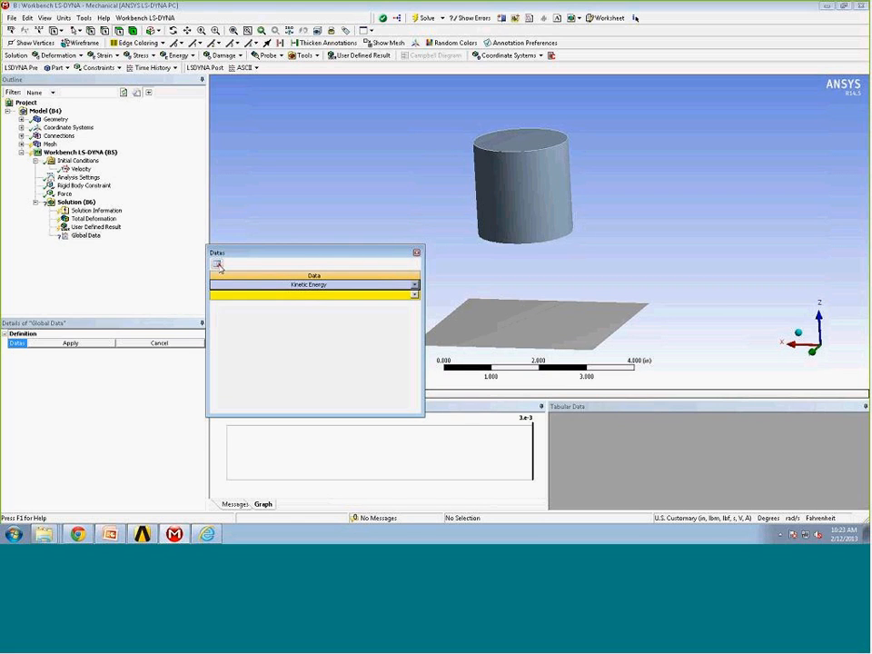
{"action": "left_click", "coordinate": [415, 294]}
{"action": "left_click", "coordinate": [252, 325]}
{"action": "left_click", "coordinate": [217, 264]}
{"action": "left_click", "coordinate": [414, 304]}
{"action": "left_click", "coordinate": [263, 343]}
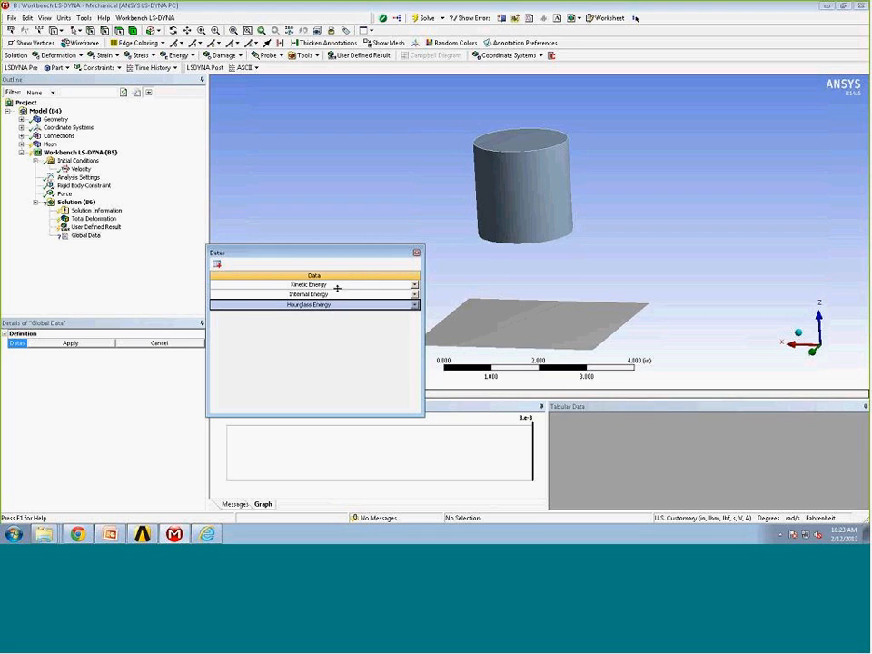
{"action": "left_click", "coordinate": [91, 344]}
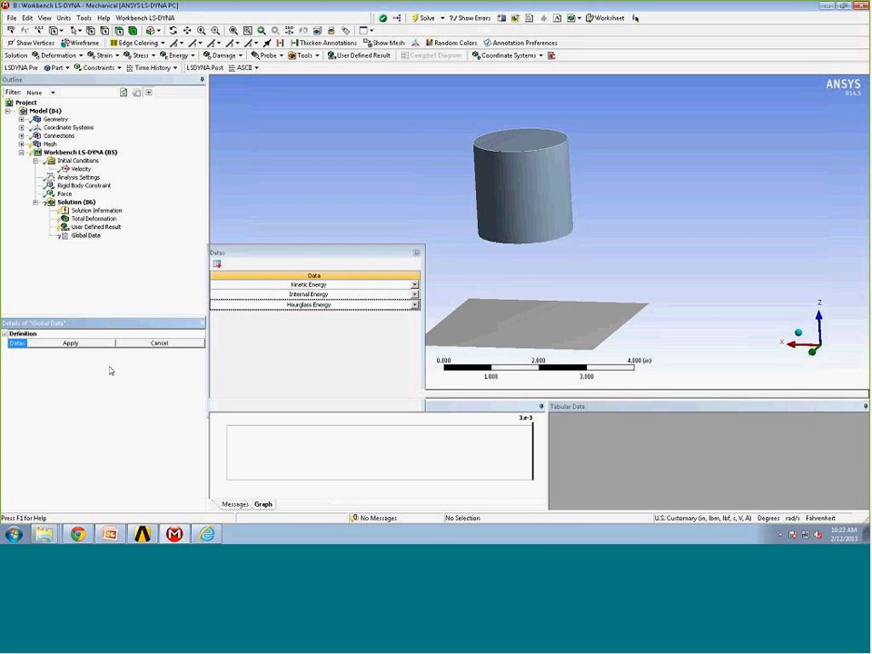
Step: Solve the LS-DYNA analysis to generate the requested results
{"action": "left_click", "coordinate": [76, 202]}
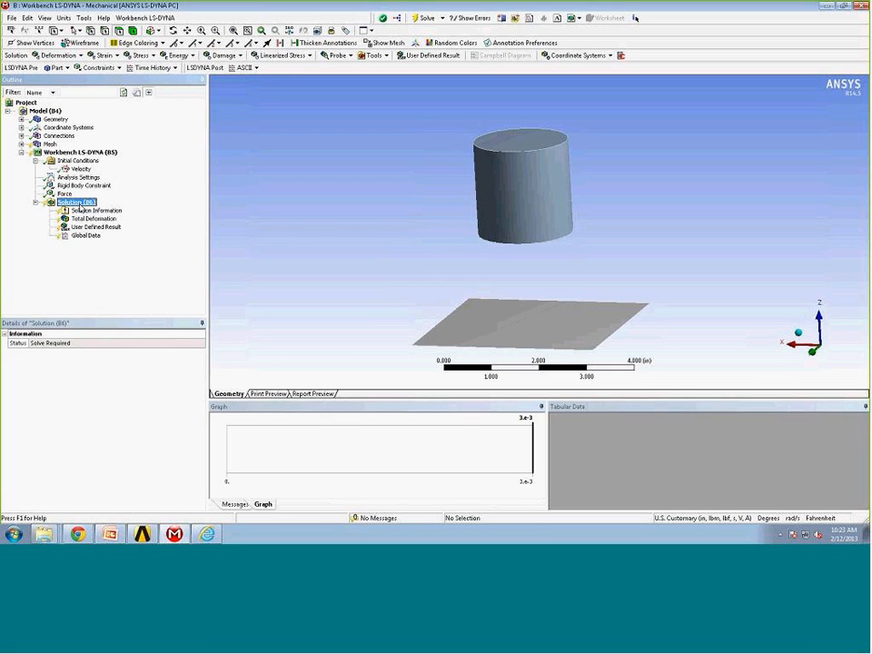
{"action": "right_click", "coordinate": [80, 208]}
{"action": "left_click", "coordinate": [181, 284]}
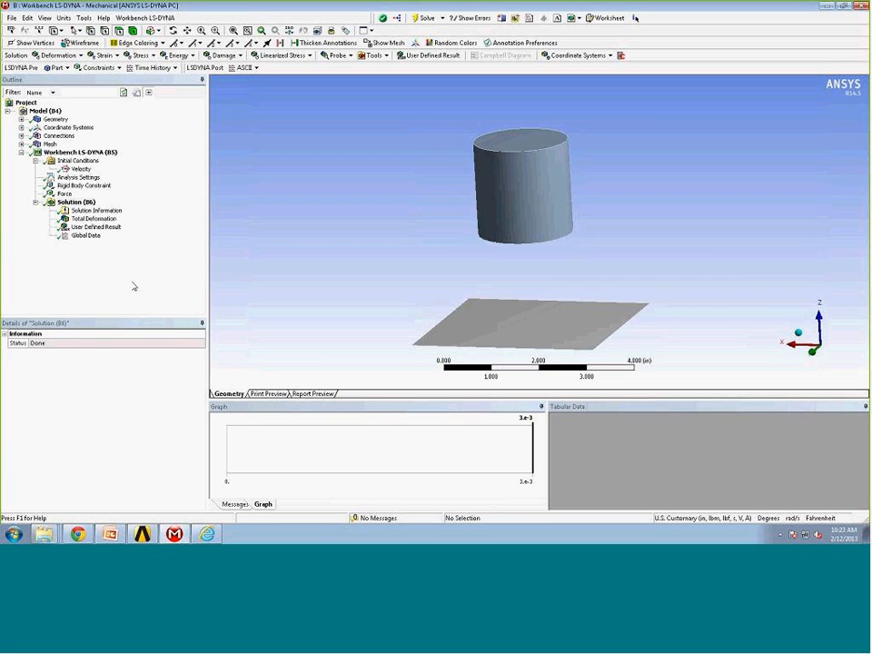
Step: Rename the User Defined Result to EPS based on its definition
{"action": "left_click", "coordinate": [82, 227]}
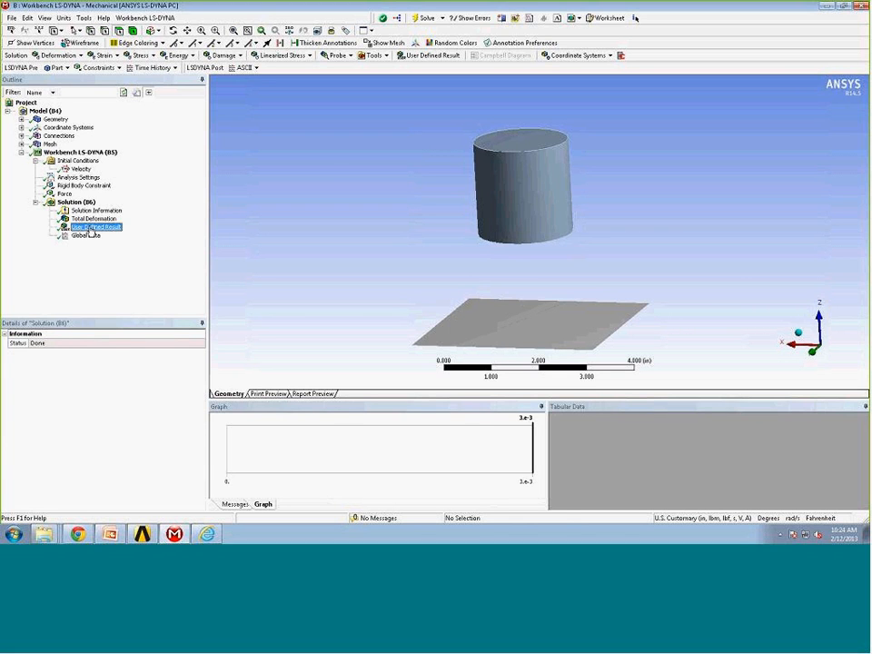
{"action": "right_click", "coordinate": [89, 227]}
{"action": "left_click", "coordinate": [123, 356]}
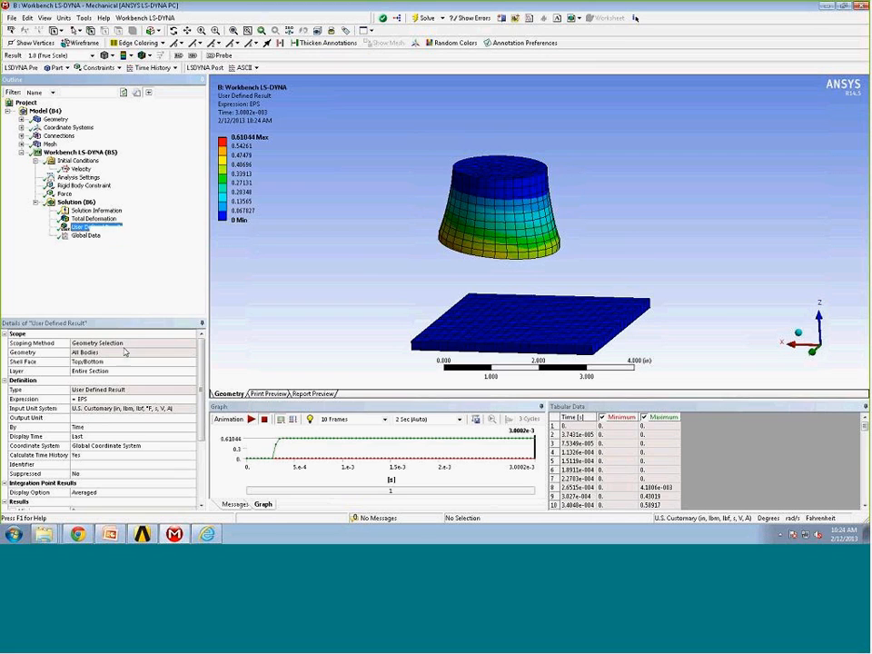
Step: Animate the EPS result with 81 frames and examine how the cylinder deforms against the plate
{"action": "left_click_drag", "start_coordinate": [589, 230], "coordinate": [618, 216]}
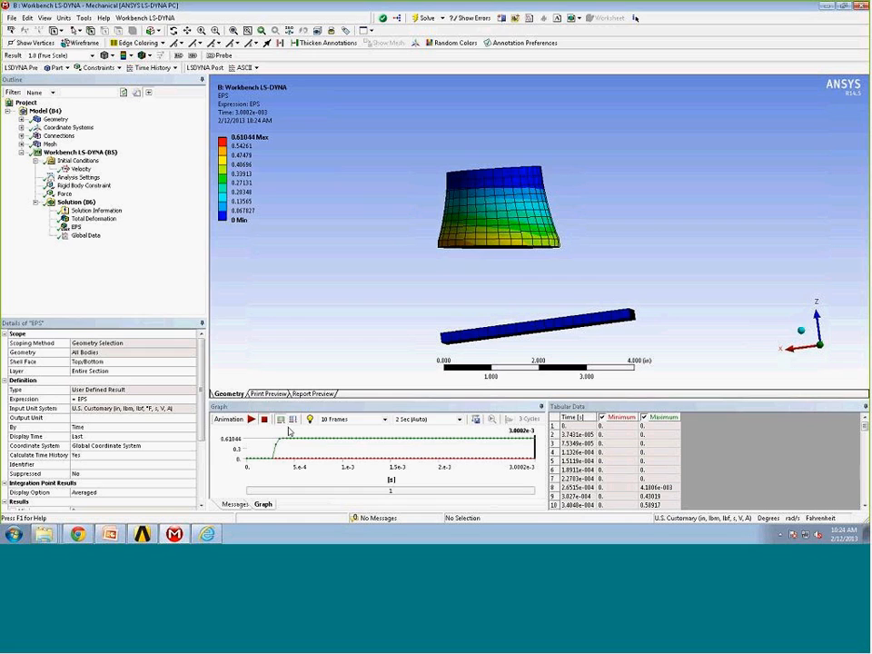
{"action": "left_click", "coordinate": [251, 419]}
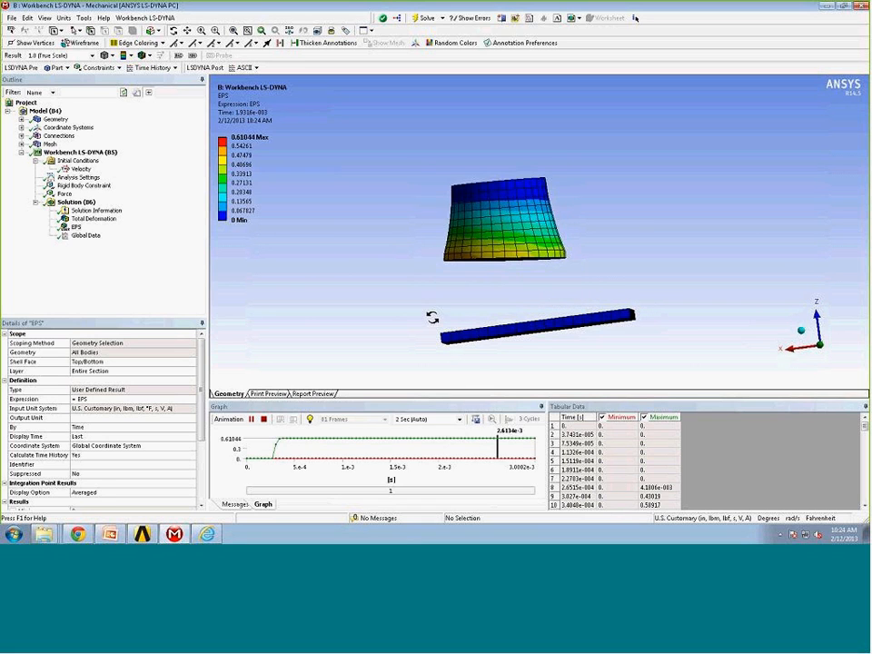
{"action": "left_click_drag", "start_coordinate": [436, 297], "coordinate": [332, 182]}
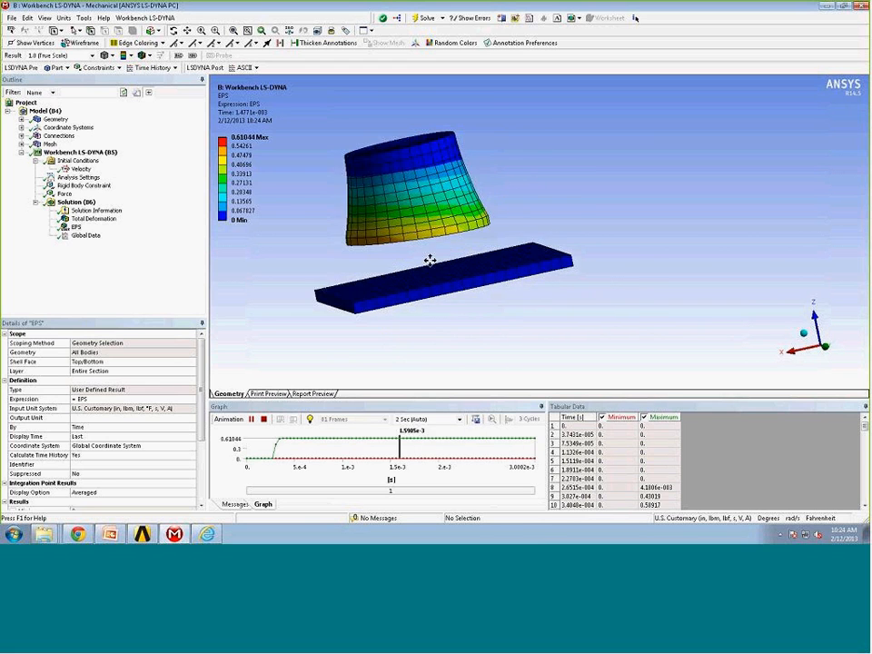
Step: Open the Global Data worksheet and examine the kinetic, internal and hourglass energy plots over time
{"action": "middle_click_drag", "start_coordinate": [332, 181], "coordinate": [565, 287]}
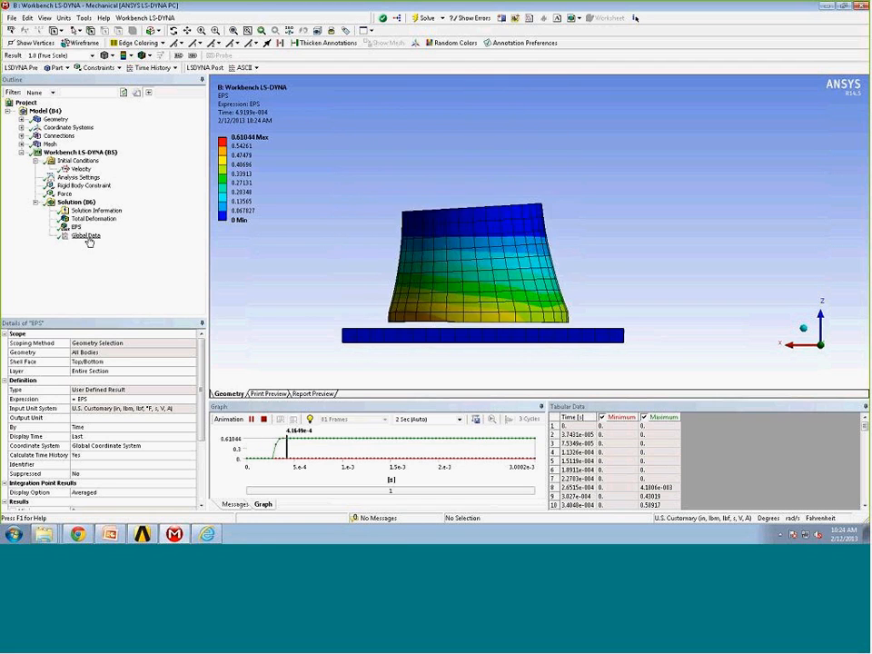
{"action": "left_click", "coordinate": [85, 234]}
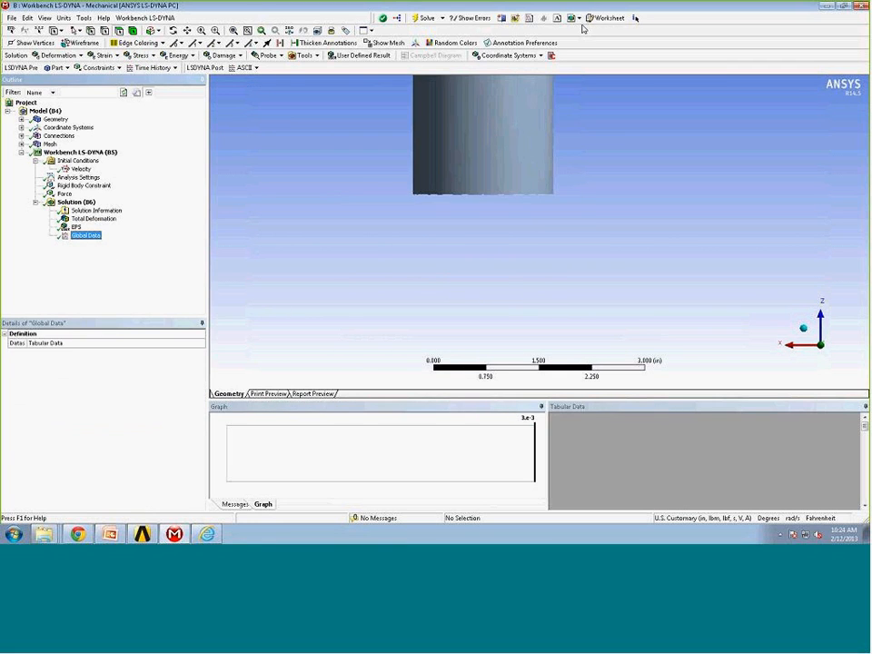
{"action": "left_click", "coordinate": [611, 17]}
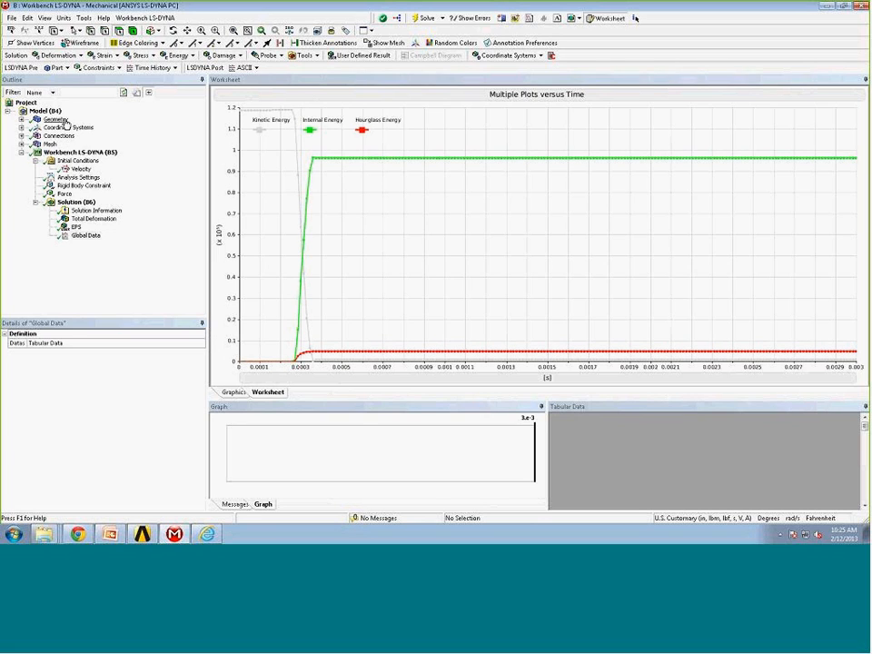
Step: Set the stiffness behavior of the Surface Body plate to Flexible
{"action": "left_click", "coordinate": [21, 119]}
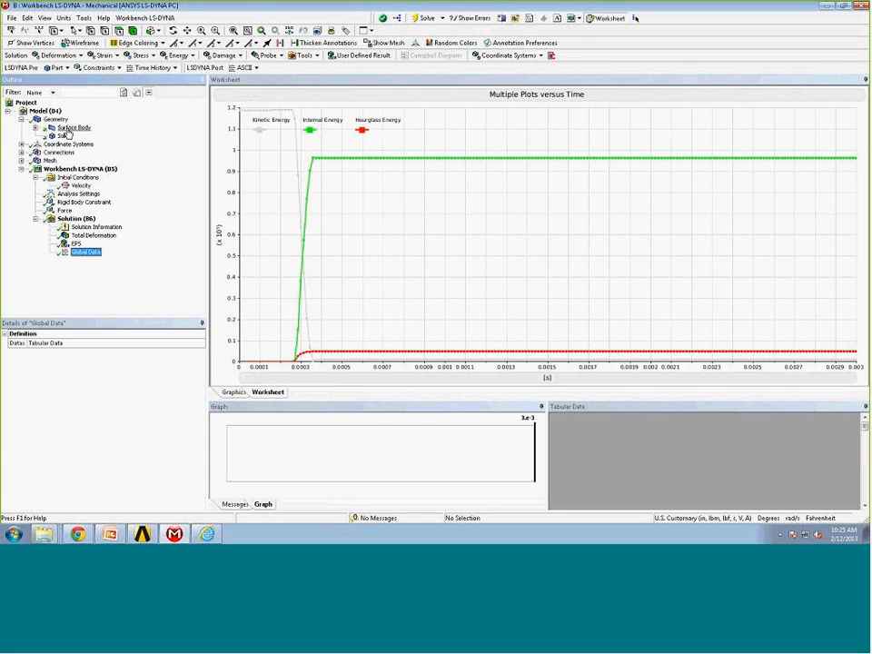
{"action": "left_click", "coordinate": [69, 128]}
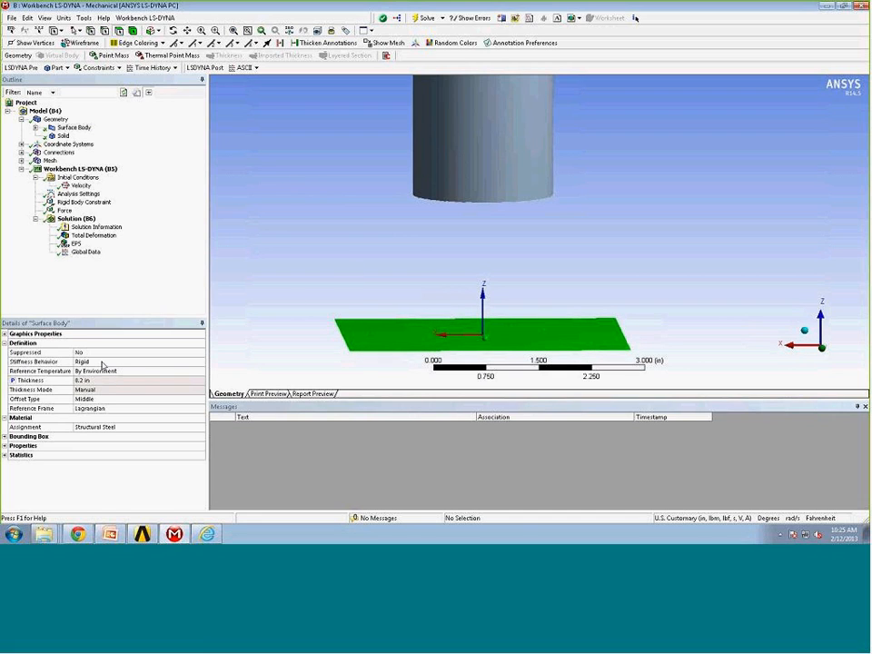
{"action": "left_click", "coordinate": [42, 361]}
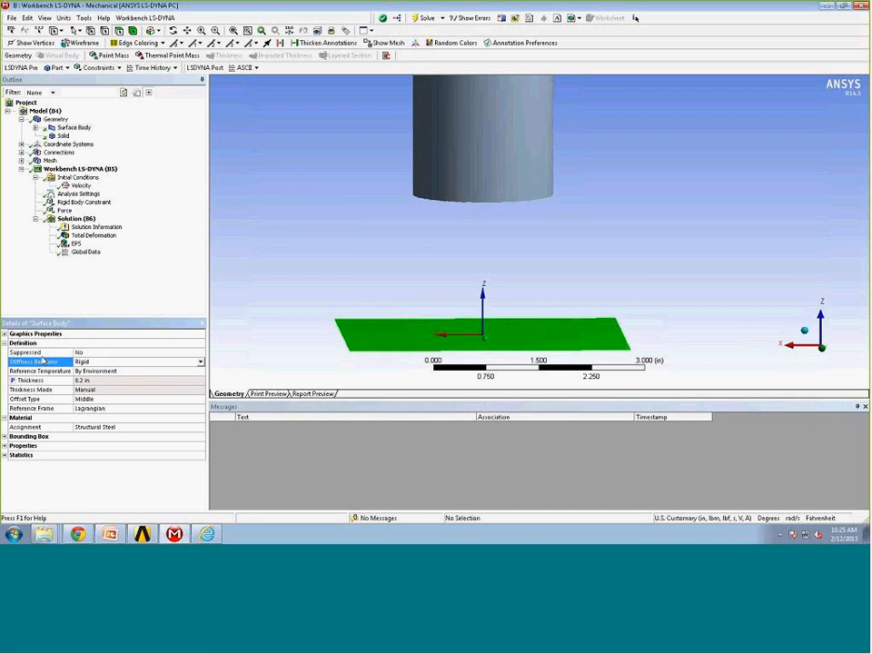
{"action": "left_click", "coordinate": [200, 365]}
{"action": "left_click", "coordinate": [100, 371]}
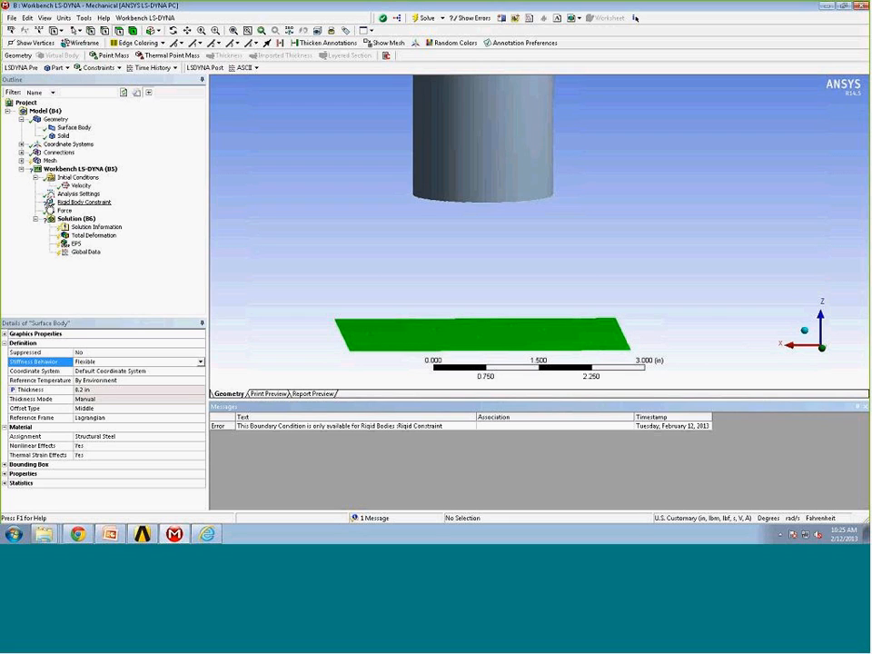
Step: Suppress the Rigid Body Constraint in the Workbench LS-DYNA analysis
{"action": "left_click", "coordinate": [84, 203]}
{"action": "right_click", "coordinate": [80, 202]}
{"action": "left_click", "coordinate": [95, 176]}
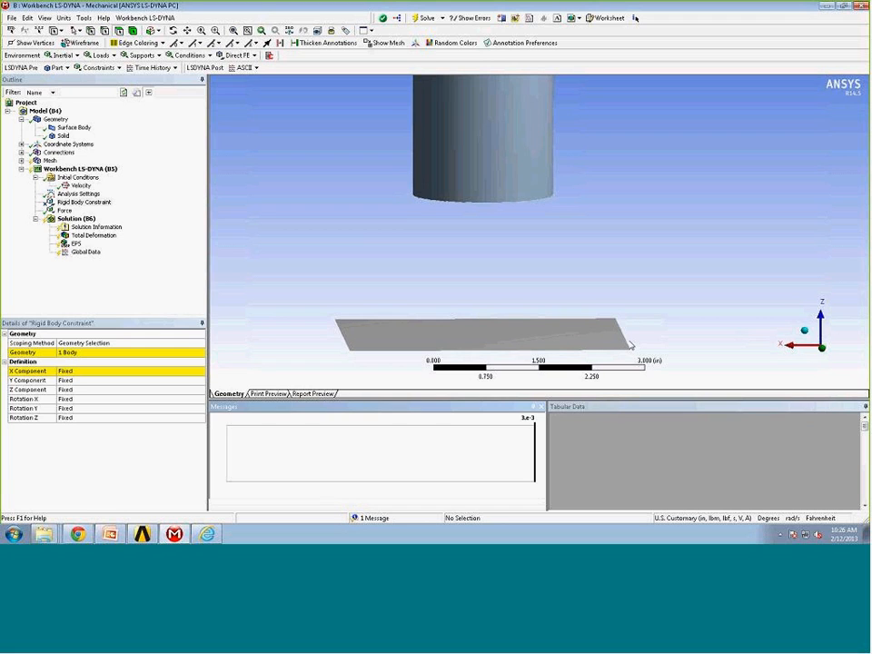
Step: Insert a Fixed Support in the LS-DYNA analysis and scope it to the plate's short end edge on the negative X side
{"action": "left_click", "coordinate": [80, 169]}
{"action": "right_click", "coordinate": [79, 169]}
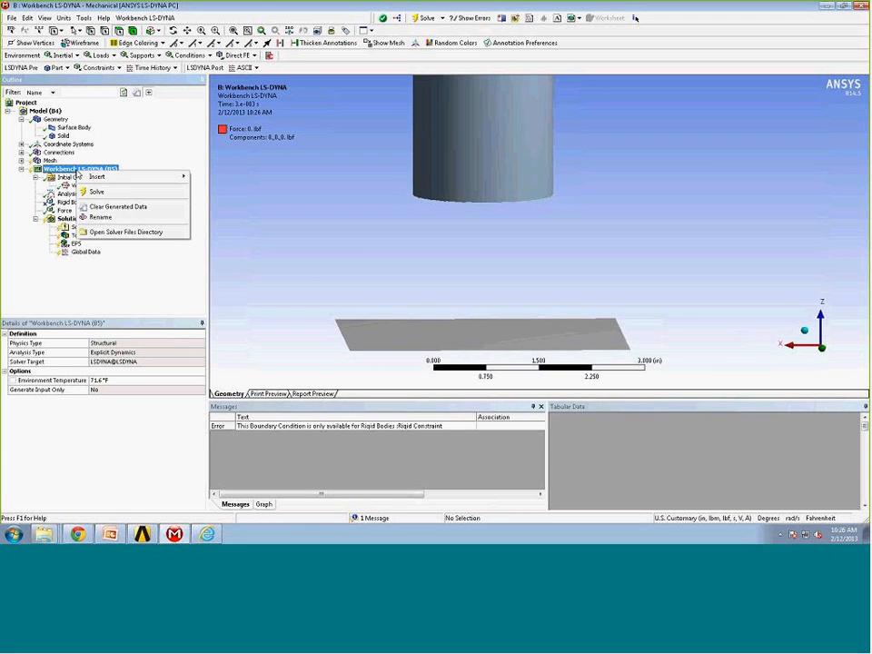
{"action": "mouse_move", "coordinate": [88, 177]}
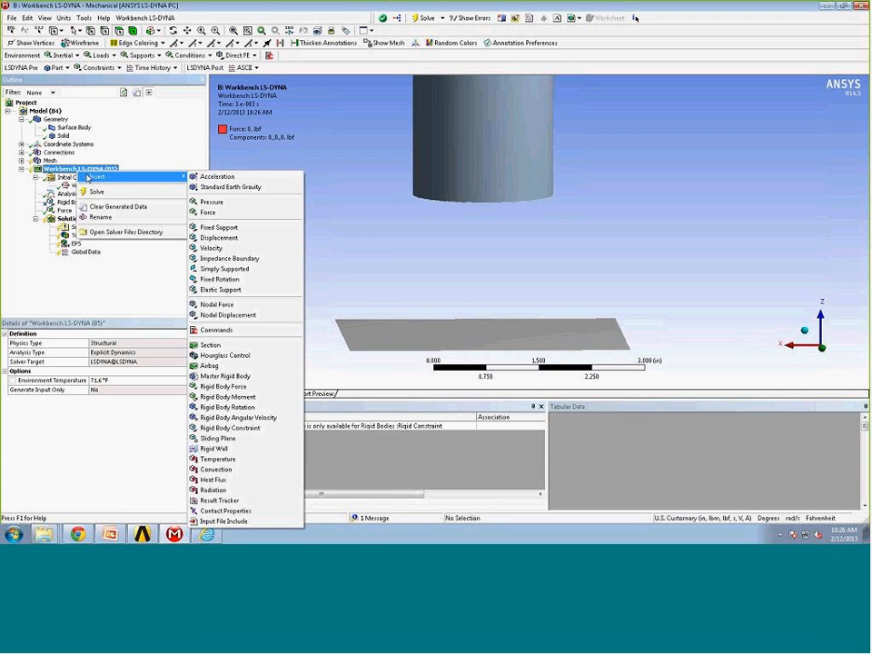
{"action": "left_click", "coordinate": [224, 229]}
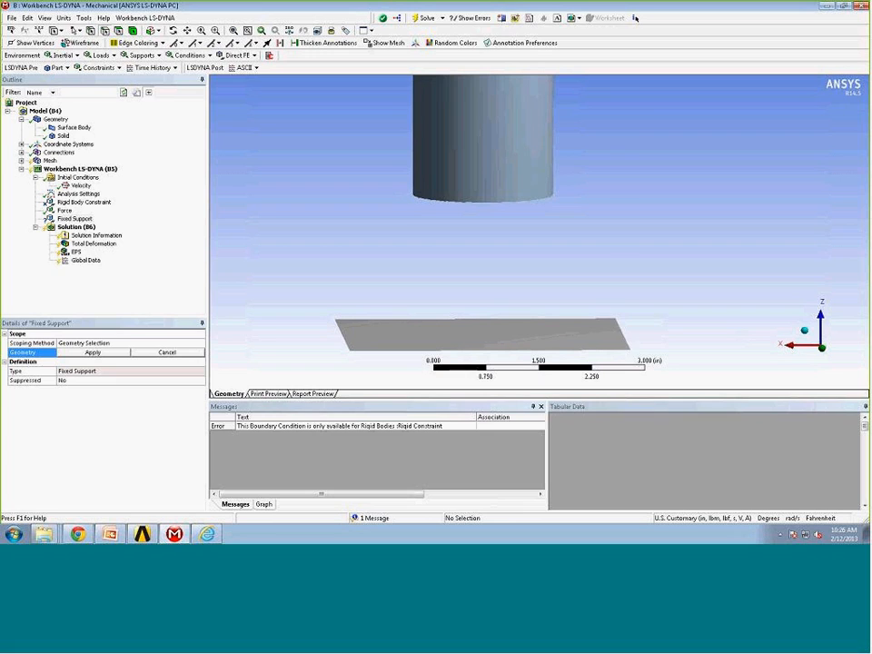
{"action": "left_click", "coordinate": [629, 340]}
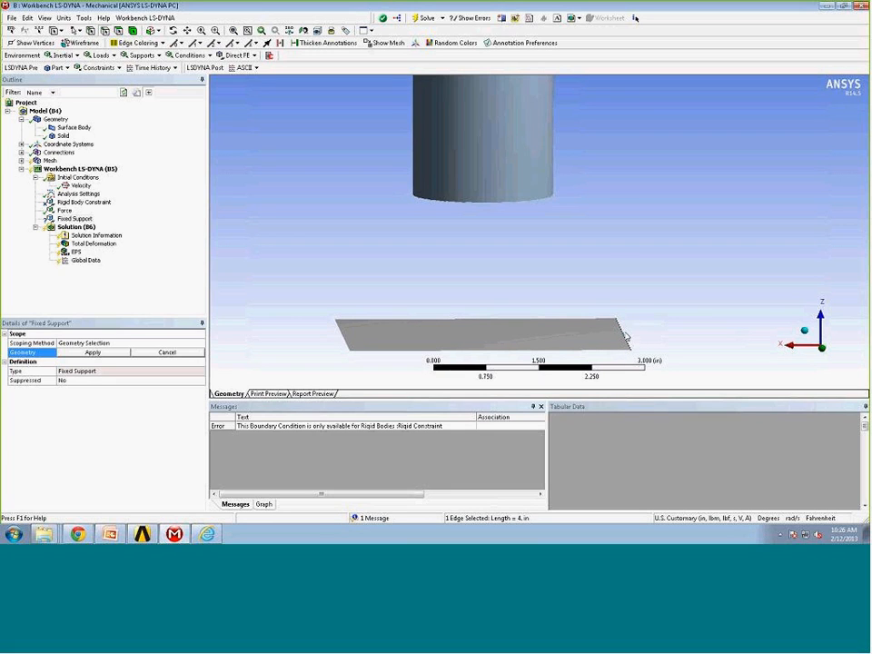
{"action": "left_click", "coordinate": [113, 352]}
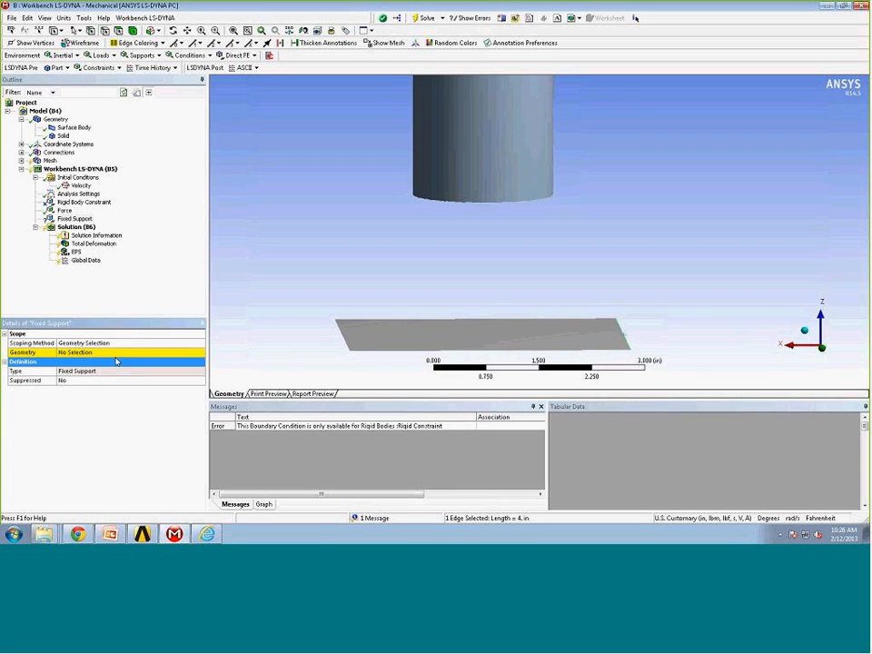
{"action": "left_click", "coordinate": [124, 351]}
{"action": "left_click", "coordinate": [112, 354]}
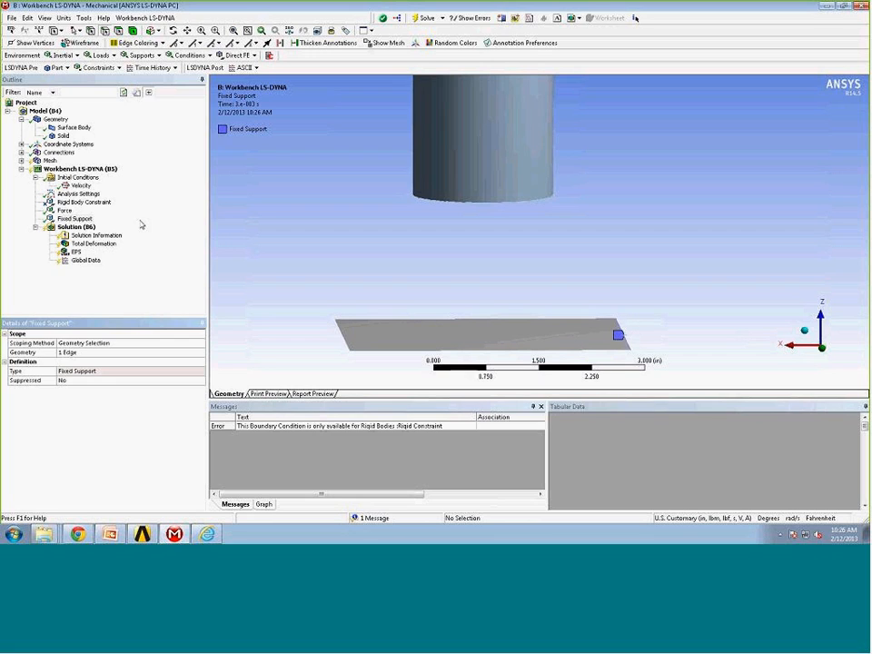
Step: Add a Reaction Force result for the X Axis and assign Fixed Support as its boundary condition
{"action": "left_click", "coordinate": [256, 69]}
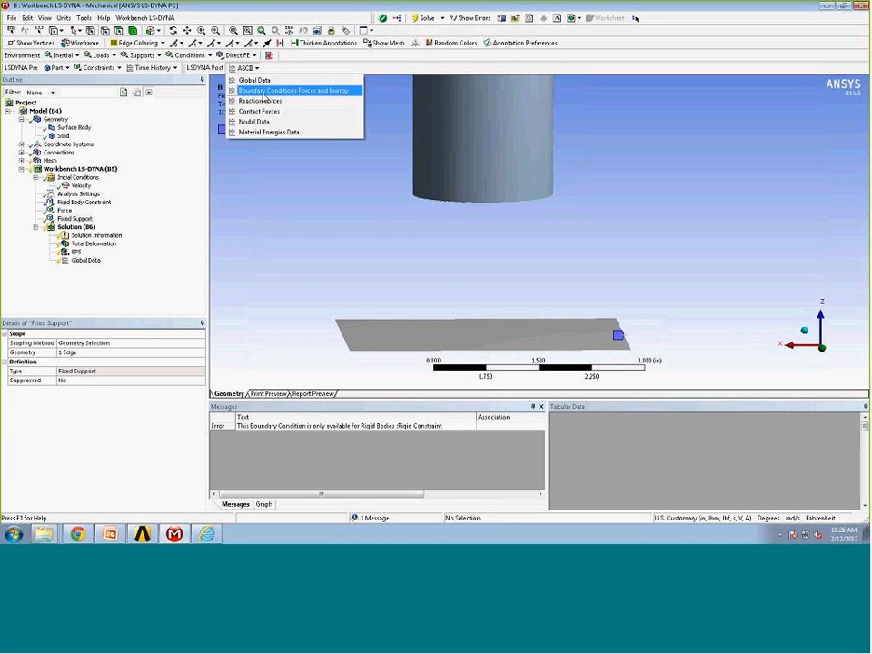
{"action": "left_click", "coordinate": [265, 103]}
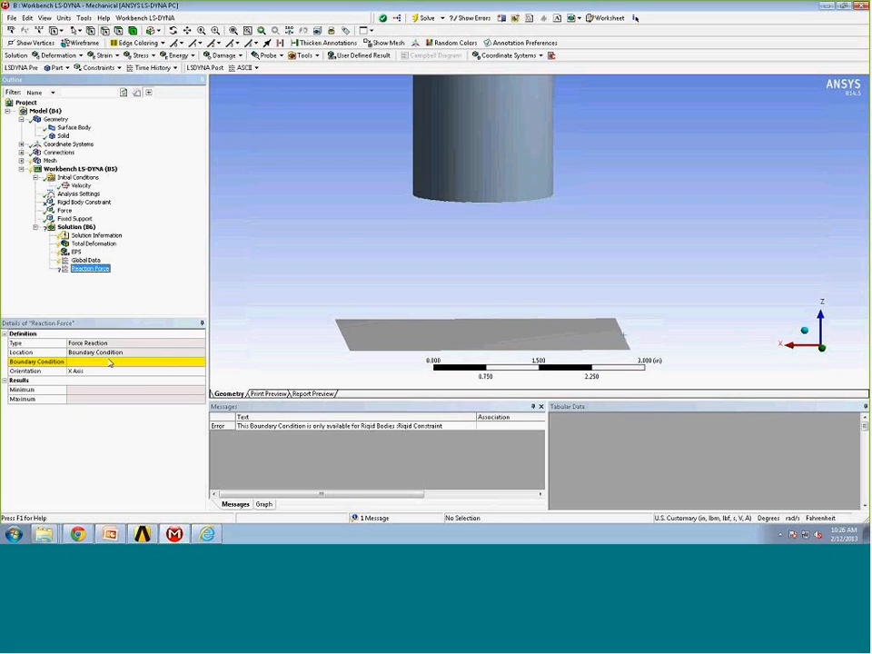
{"action": "left_click", "coordinate": [142, 363]}
{"action": "left_click", "coordinate": [142, 365]}
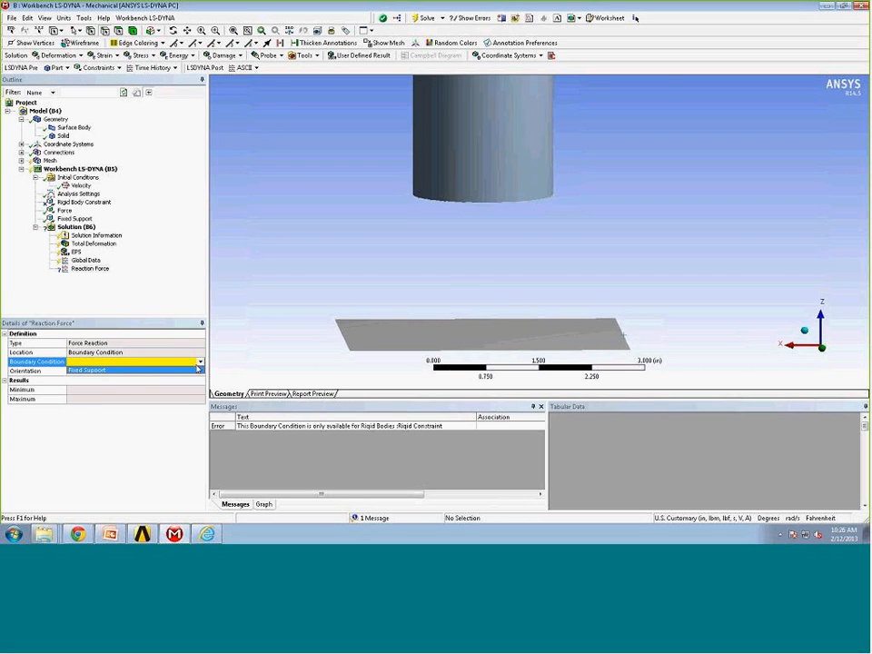
{"action": "left_click", "coordinate": [96, 371]}
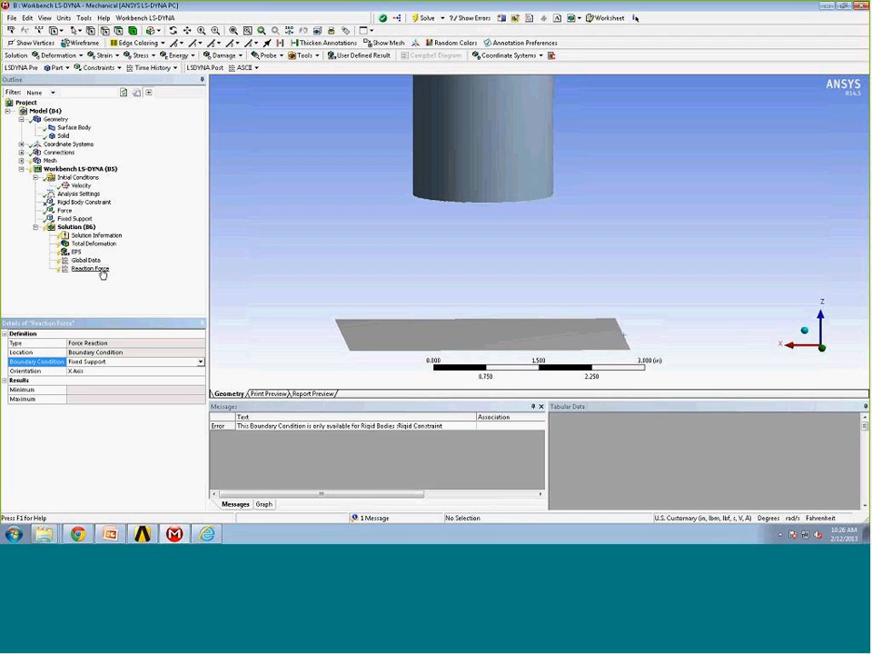
Step: Solve the analysis with the flexible plate and fixed support
{"action": "left_click", "coordinate": [77, 227]}
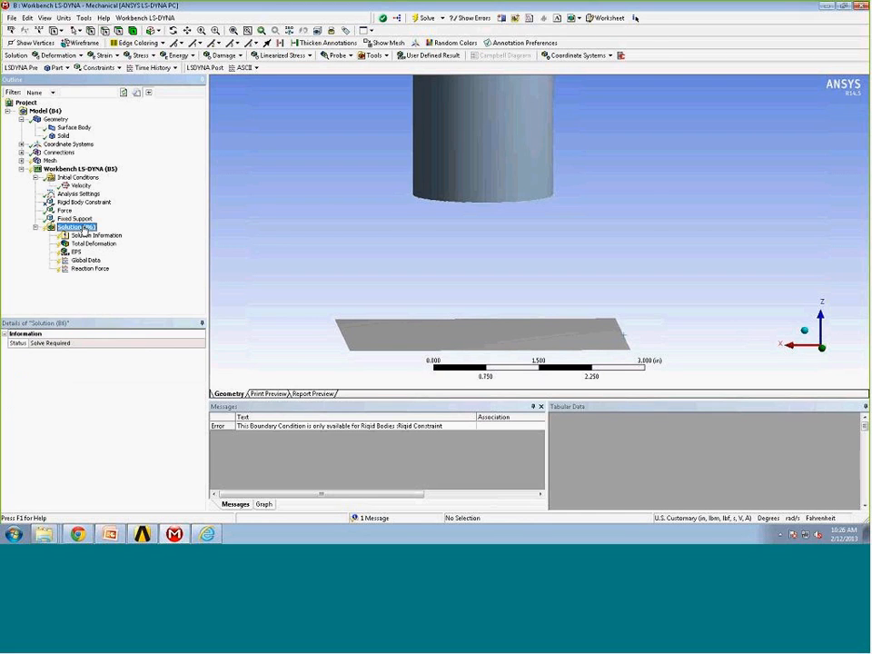
{"action": "right_click", "coordinate": [84, 229]}
{"action": "left_click", "coordinate": [101, 247]}
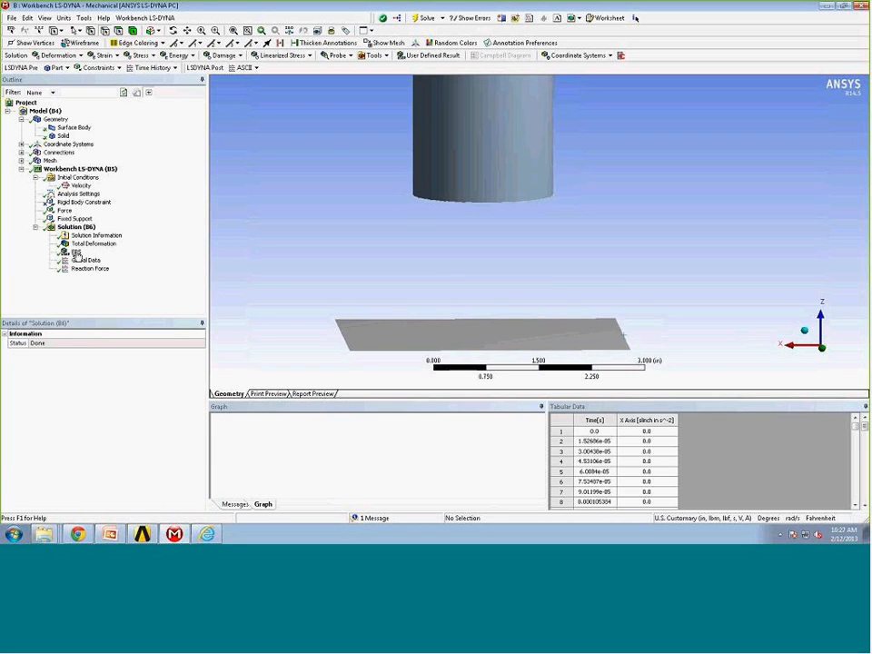
Step: Animate the EPS result and examine from several angles how the cylinder and flexible plate deform
{"action": "left_click", "coordinate": [76, 253]}
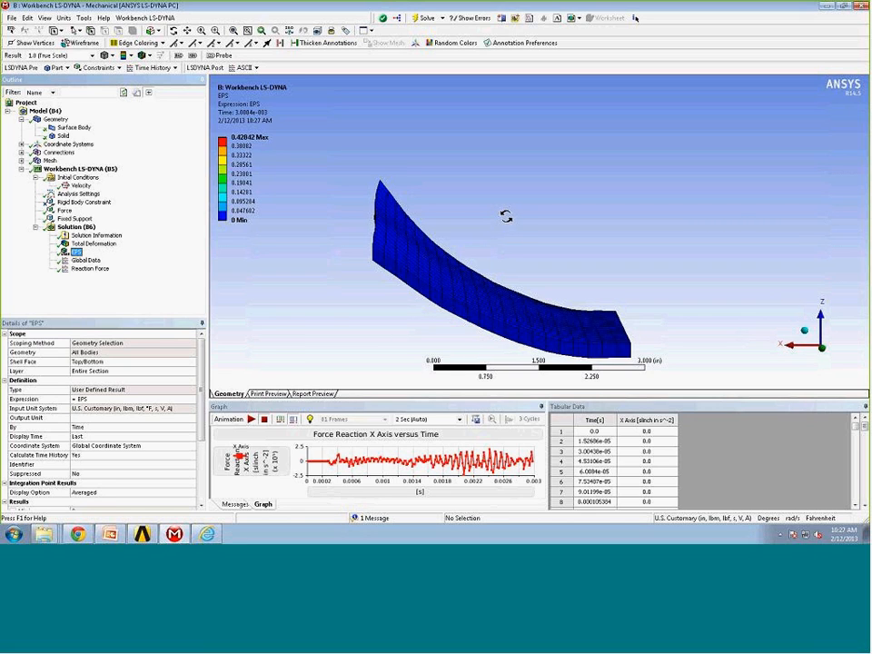
{"action": "left_click_drag", "start_coordinate": [501, 190], "coordinate": [508, 278]}
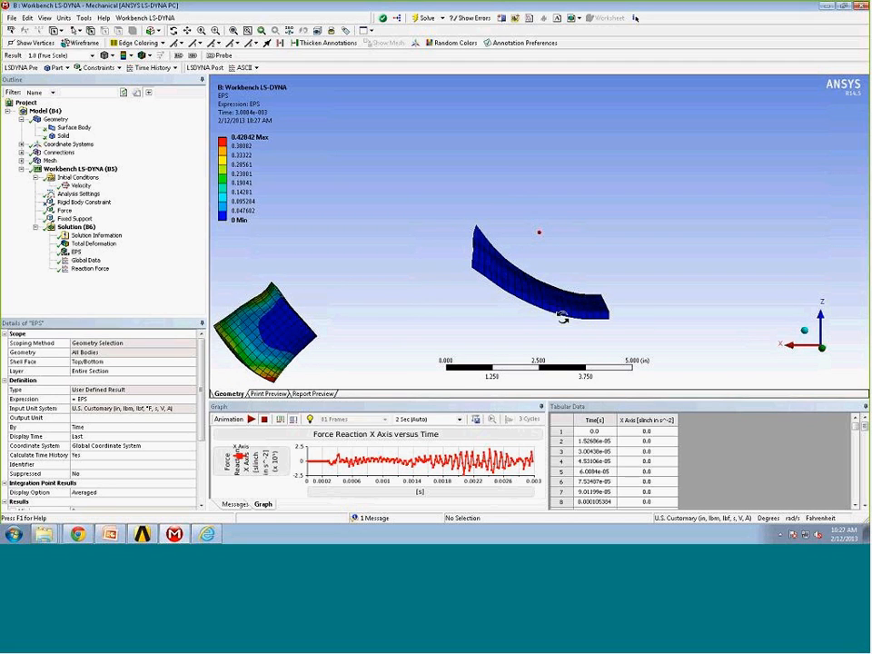
{"action": "middle_click_drag", "start_coordinate": [563, 316], "coordinate": [577, 331], "text": "ctrl"}
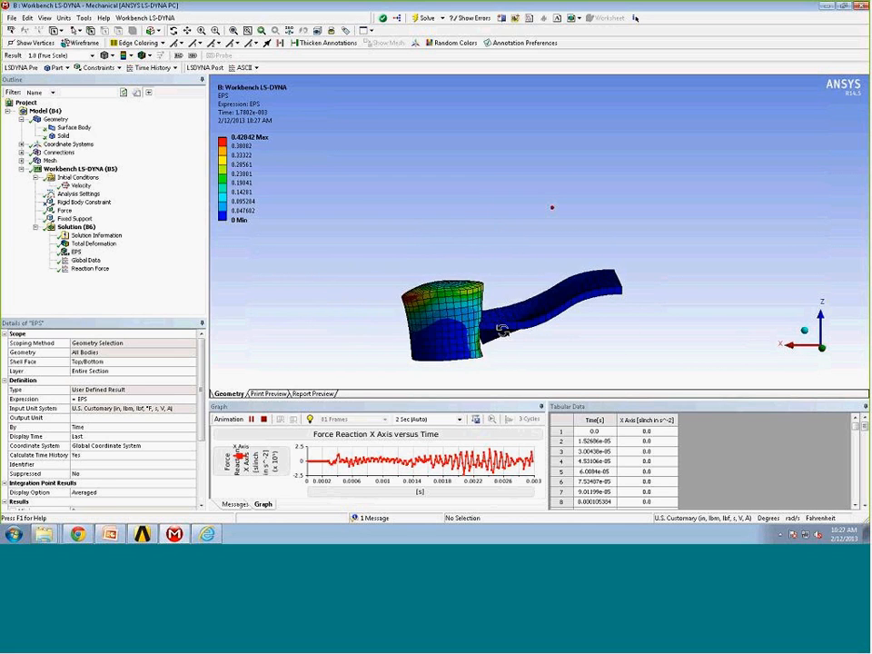
{"action": "middle_click_drag", "start_coordinate": [584, 394], "coordinate": [454, 373]}
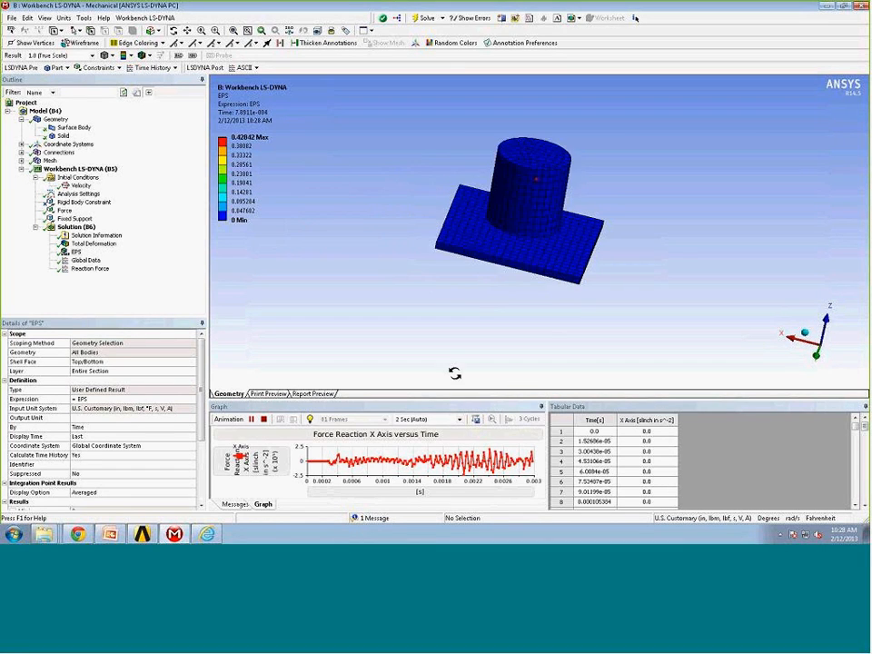
Step: Slow the EPS animation to 10 Sec, examine the impact looking along the Y axis, and stop playback
{"action": "left_click", "coordinate": [459, 419]}
{"action": "left_click", "coordinate": [424, 455]}
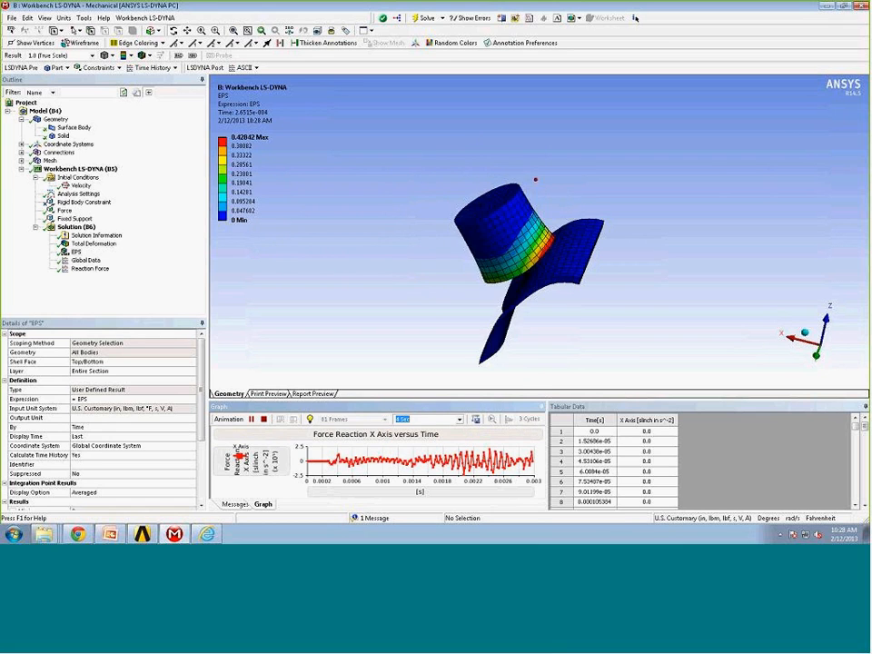
{"action": "left_click", "coordinate": [815, 362]}
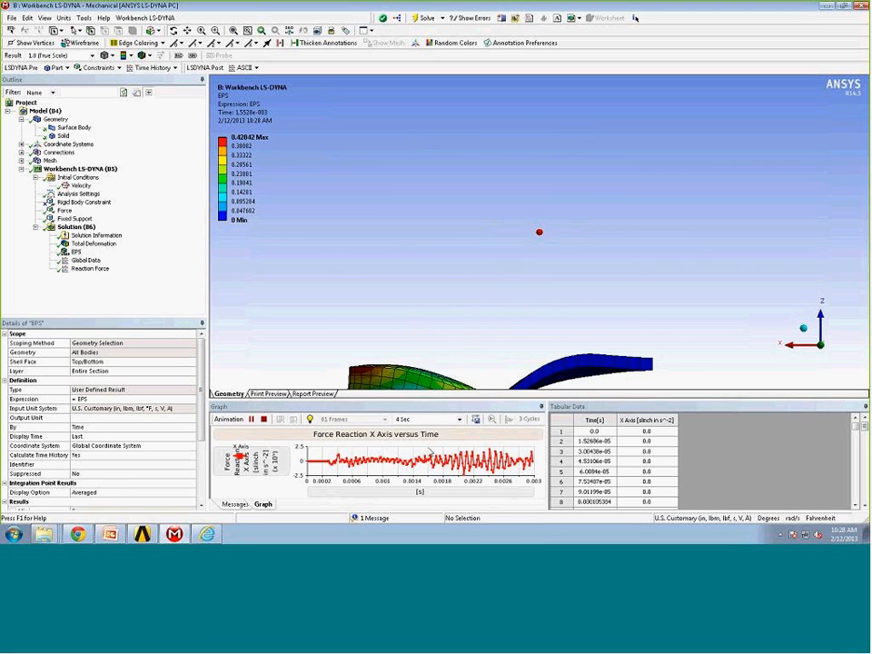
{"action": "left_click", "coordinate": [426, 419]}
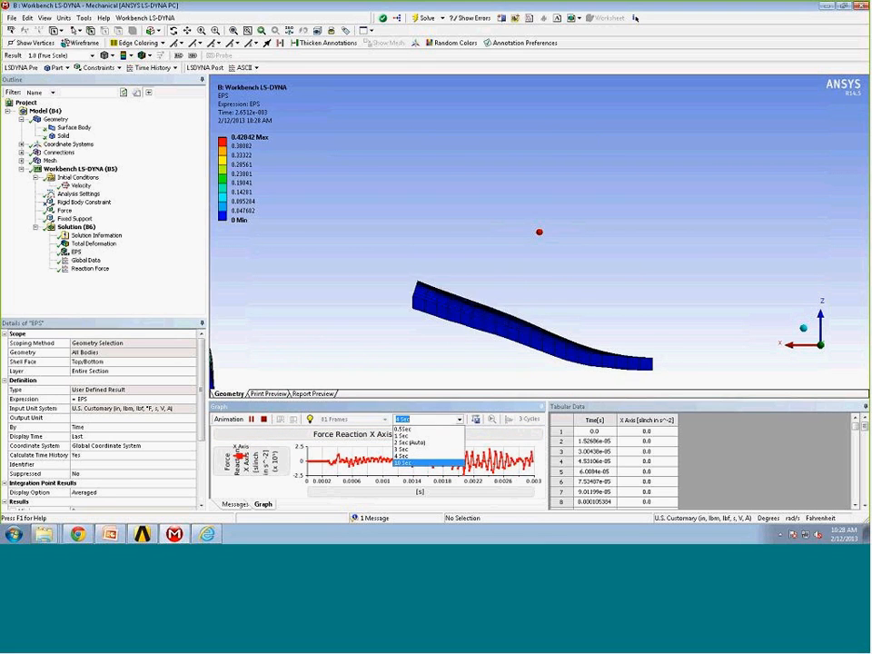
{"action": "left_click", "coordinate": [402, 463]}
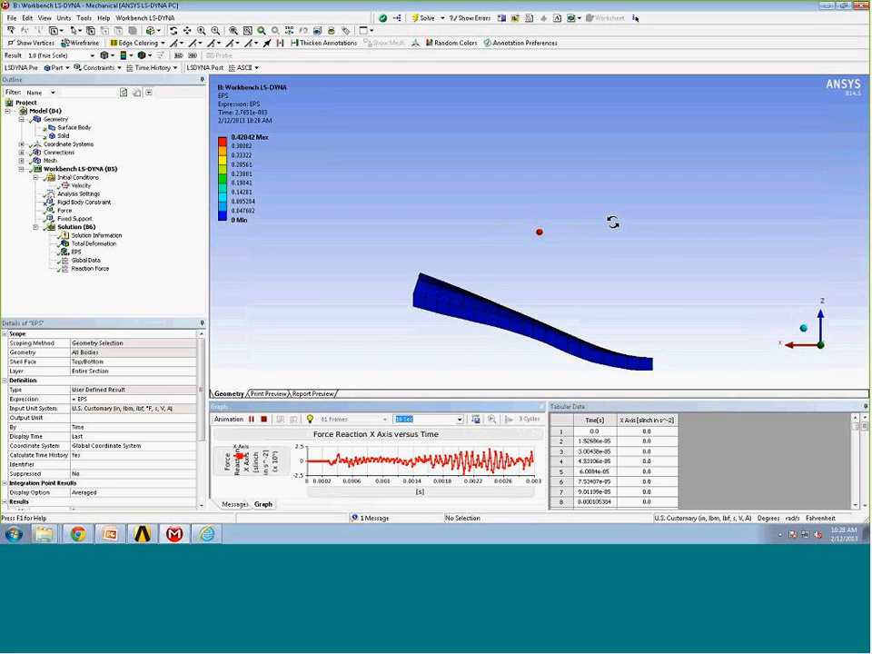
{"action": "left_click_drag", "start_coordinate": [613, 222], "coordinate": [355, 228]}
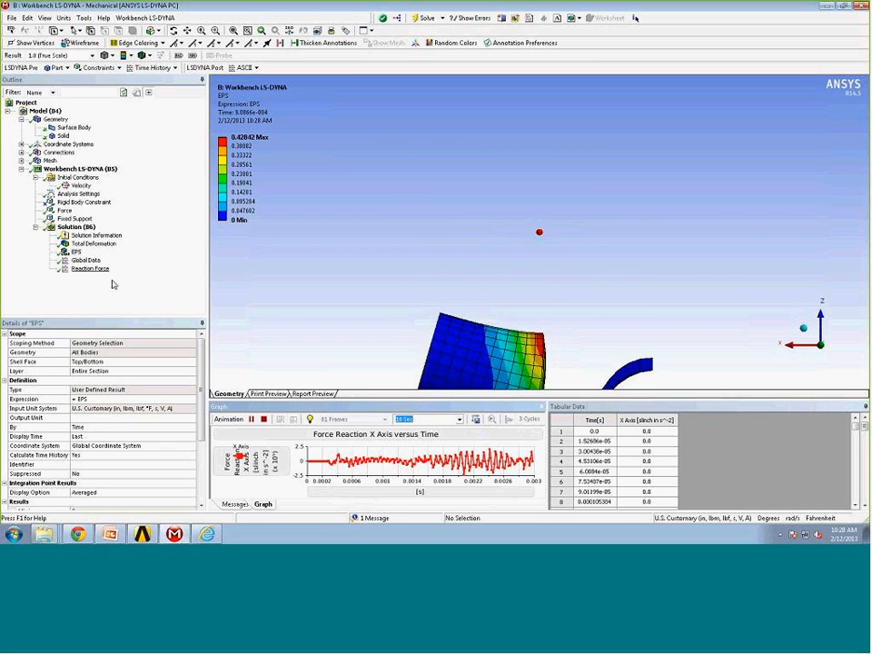
{"action": "left_click", "coordinate": [265, 420]}
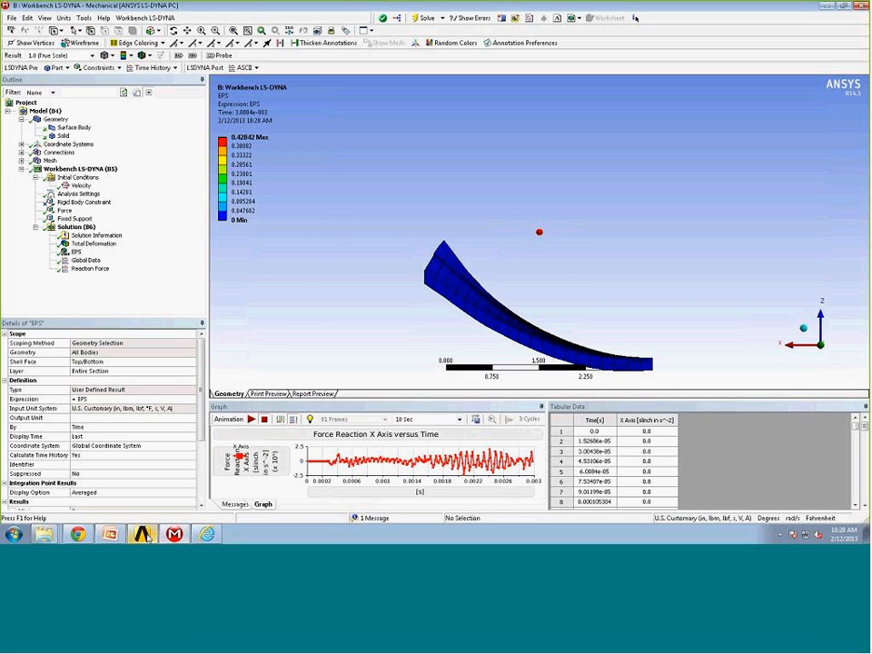
Step: Switch to the Workbench project, open the Parameter Set and copy the inputs of design point DP 1 to Current
{"action": "key", "text": "alt+Tab"}
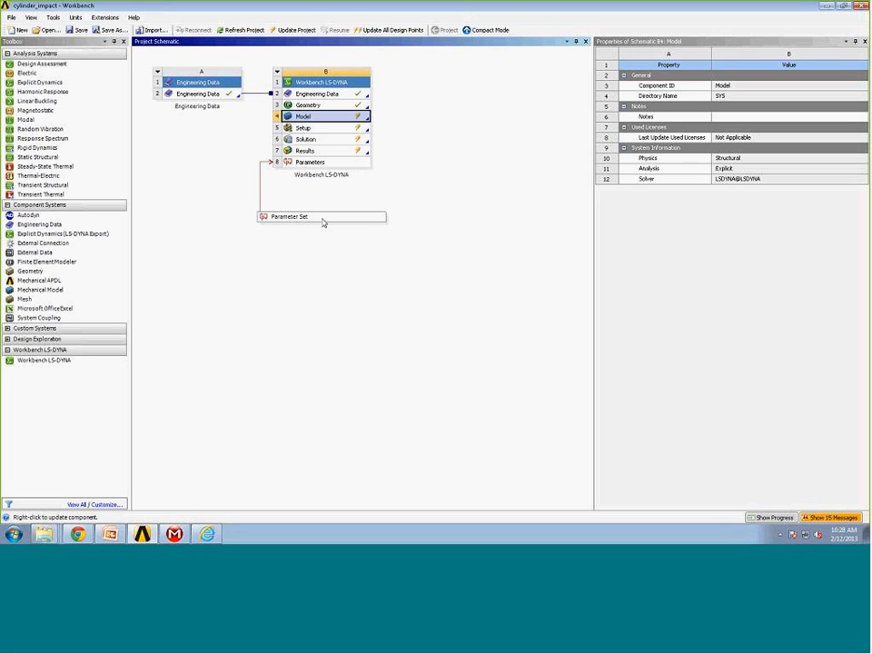
{"action": "left_click", "coordinate": [306, 219]}
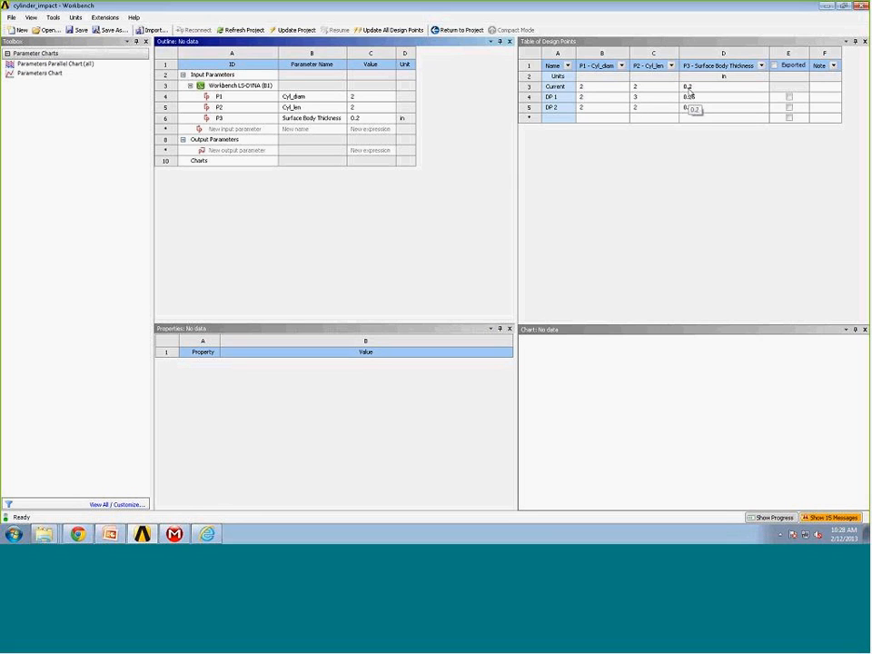
{"action": "left_click", "coordinate": [562, 101]}
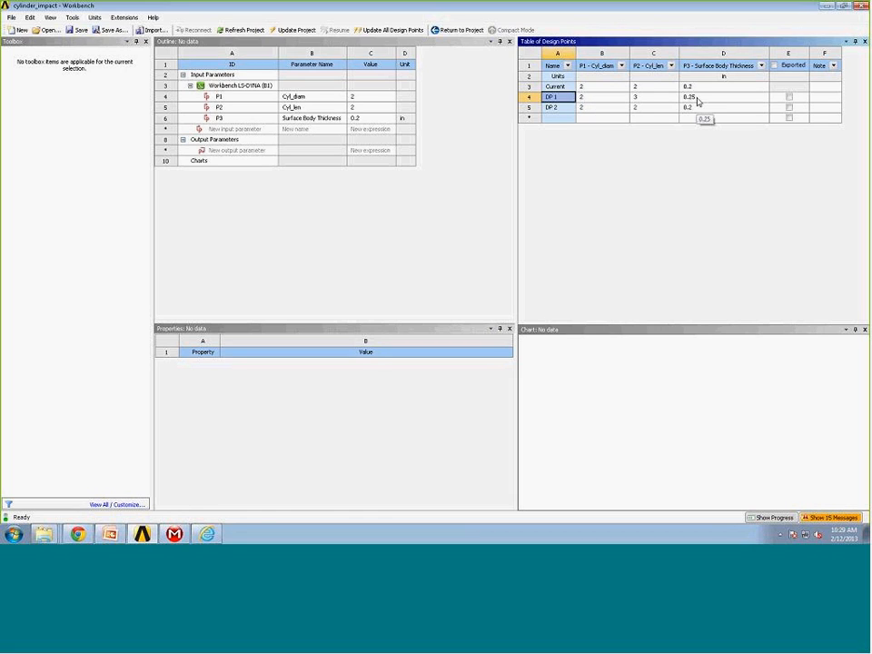
{"action": "right_click", "coordinate": [562, 98]}
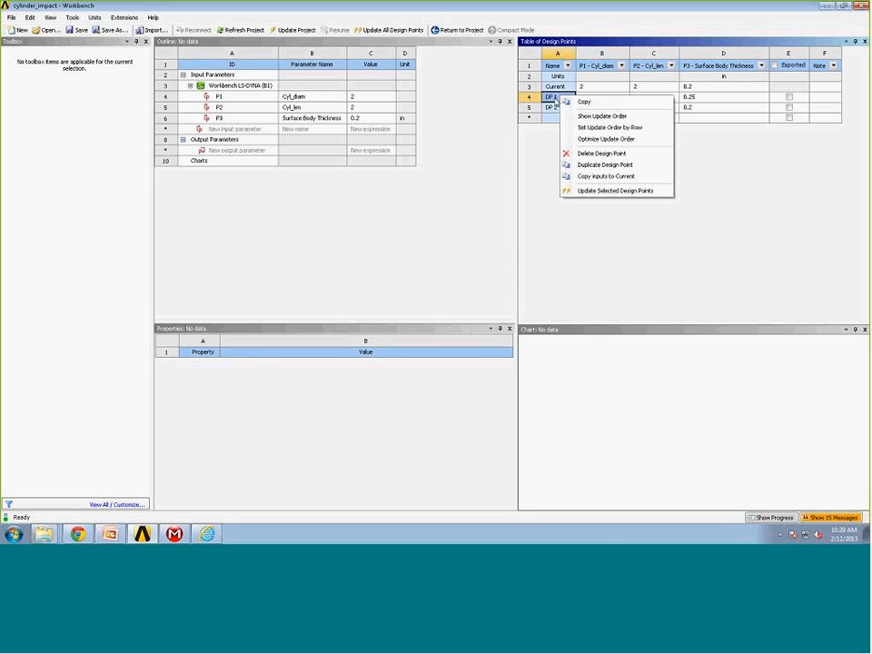
{"action": "left_click", "coordinate": [594, 176]}
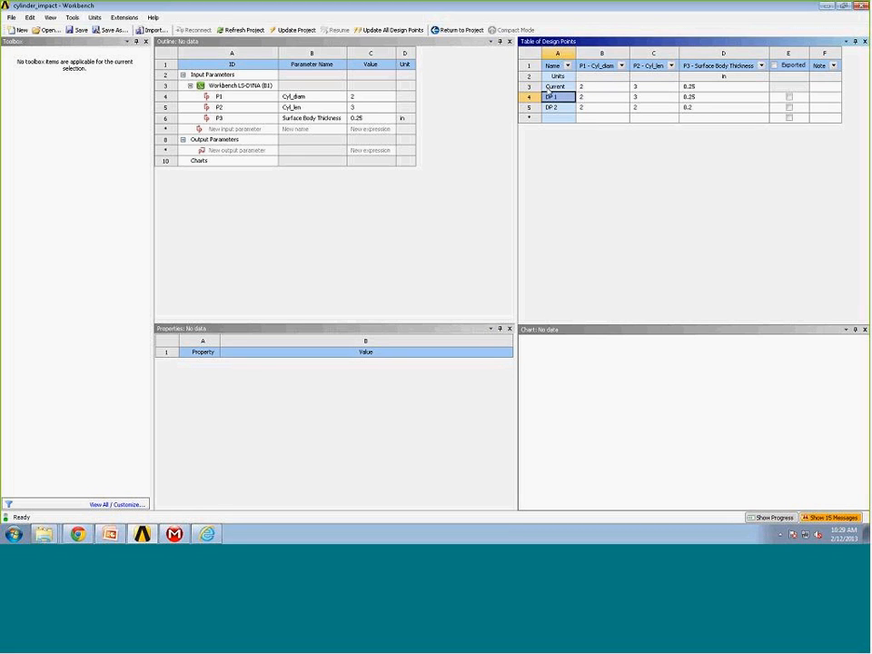
Step: Return to the project schematic, update the whole project with the copied design point inputs, and check the regenerated mesh in Mechanical
{"action": "left_click", "coordinate": [460, 30]}
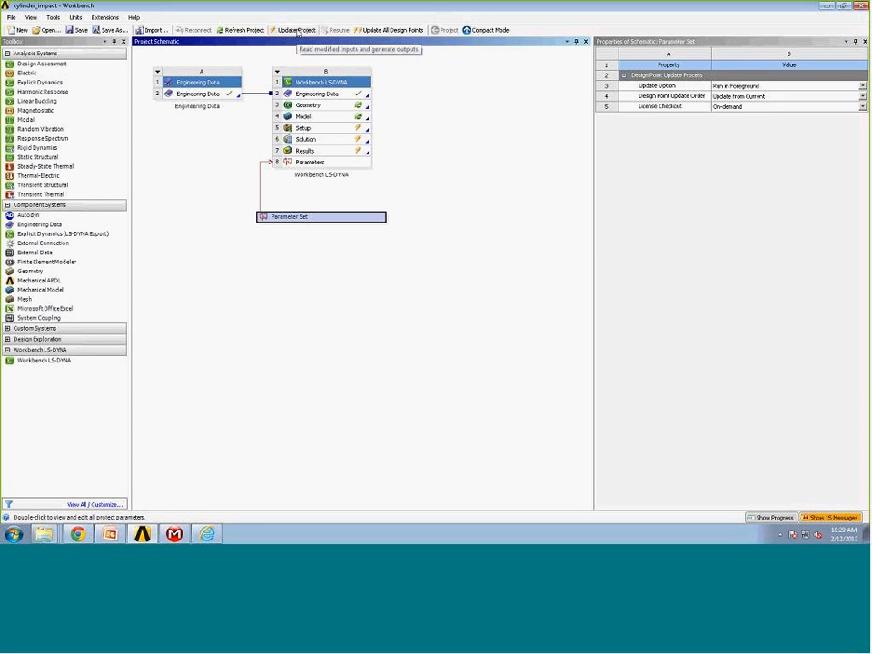
{"action": "left_click", "coordinate": [297, 31]}
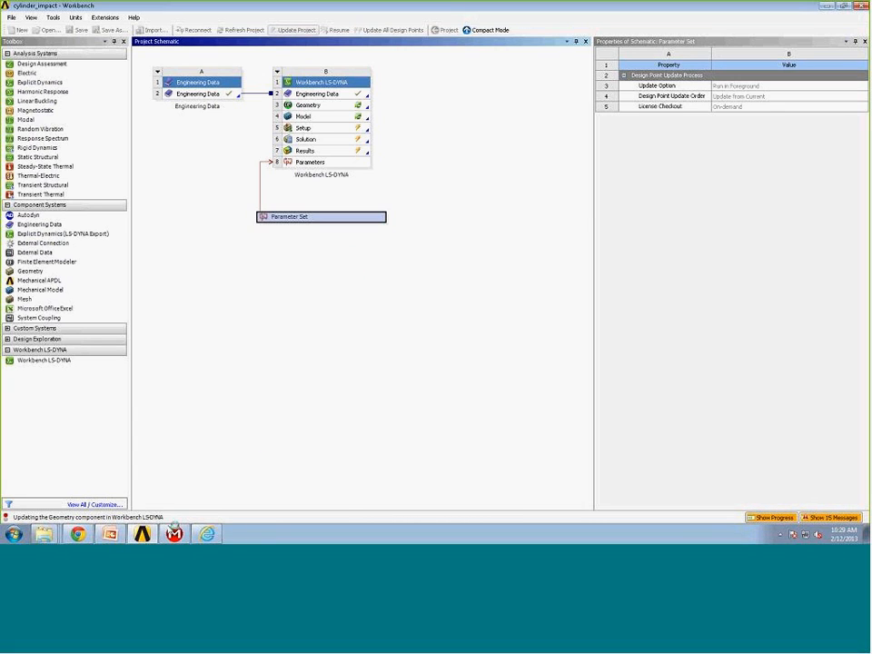
{"action": "left_click", "coordinate": [174, 535]}
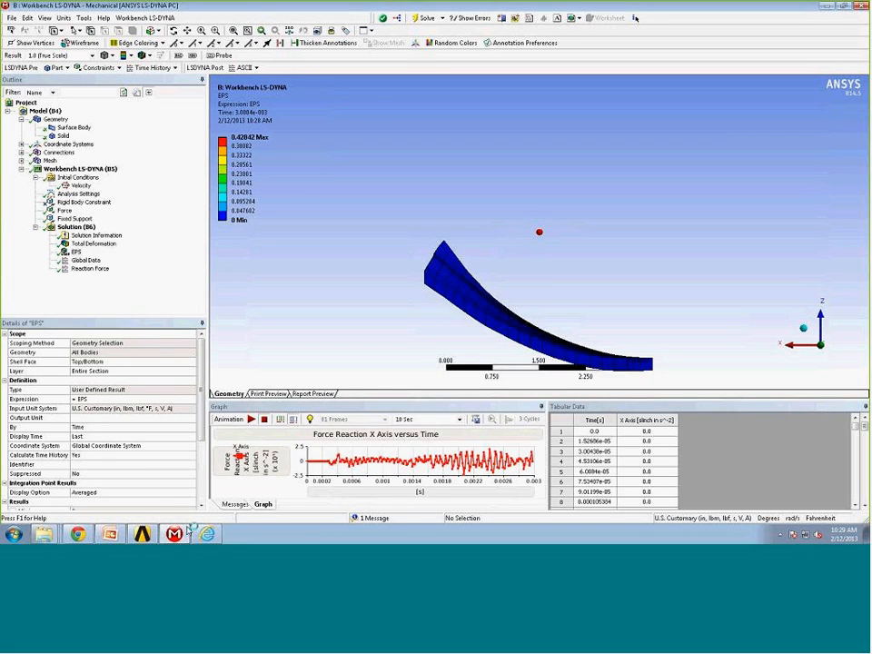
{"action": "left_click", "coordinate": [56, 119]}
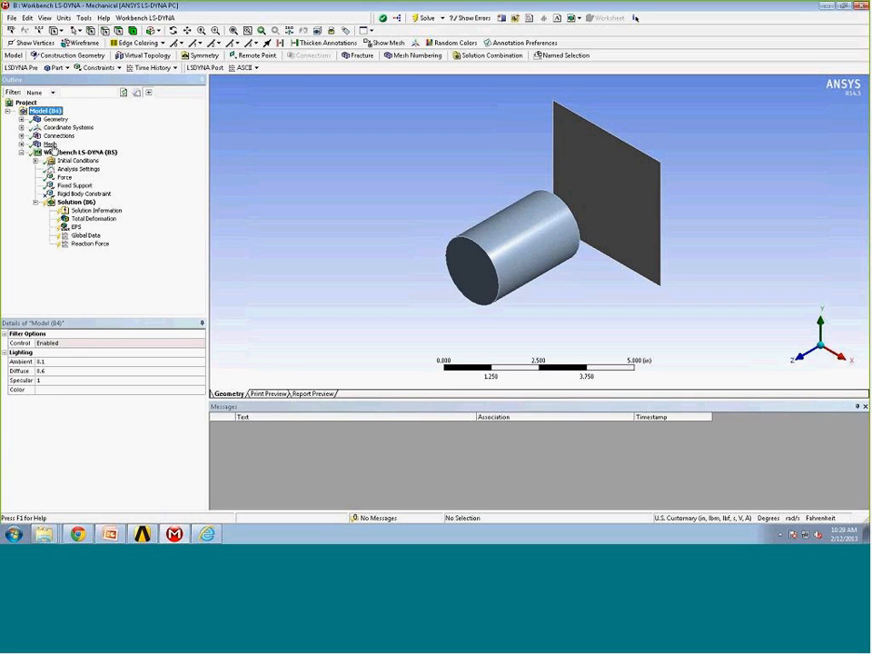
{"action": "left_click", "coordinate": [50, 144]}
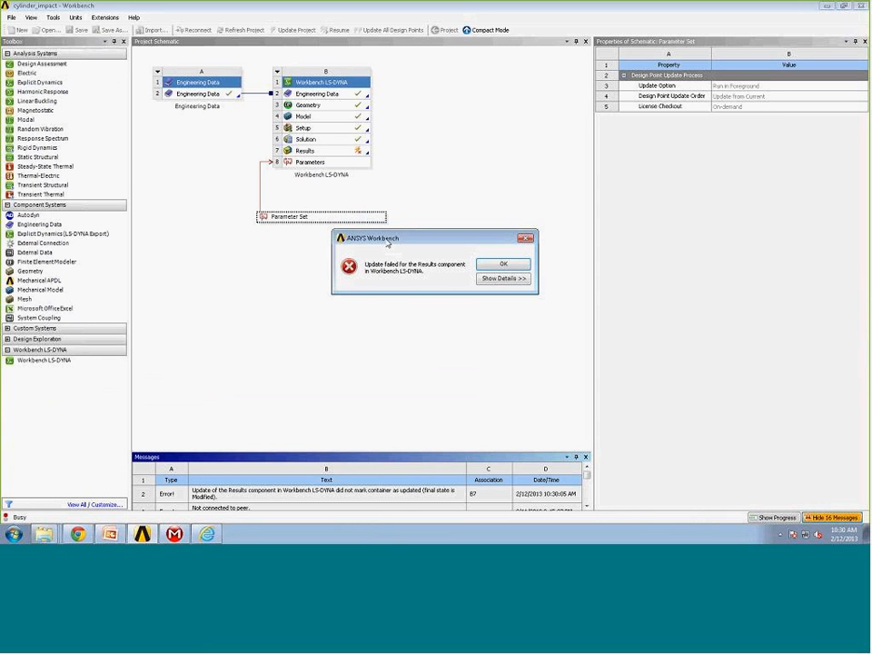
{"action": "left_click", "coordinate": [504, 266]}
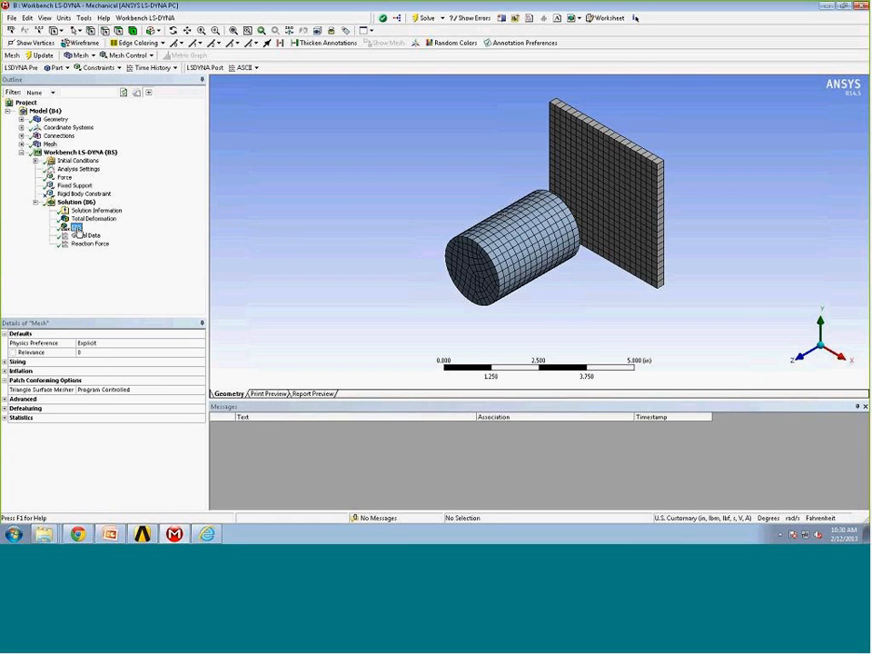
Step: Display the updated EPS result and examine the animated impact of the cylinder on the plate from the side
{"action": "left_click", "coordinate": [77, 228]}
{"action": "left_click_drag", "start_coordinate": [418, 193], "coordinate": [353, 150]}
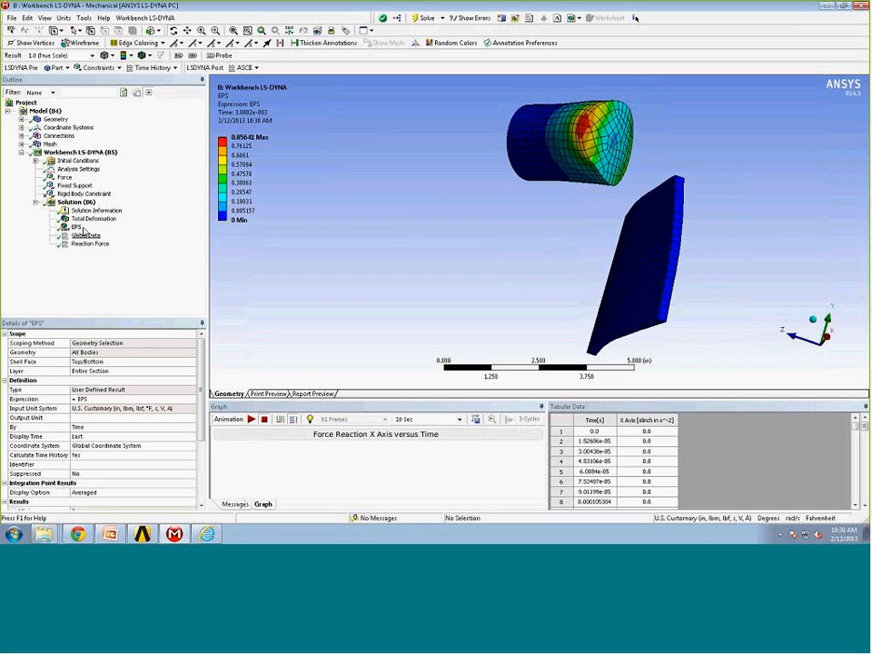
{"action": "left_click", "coordinate": [832, 343]}
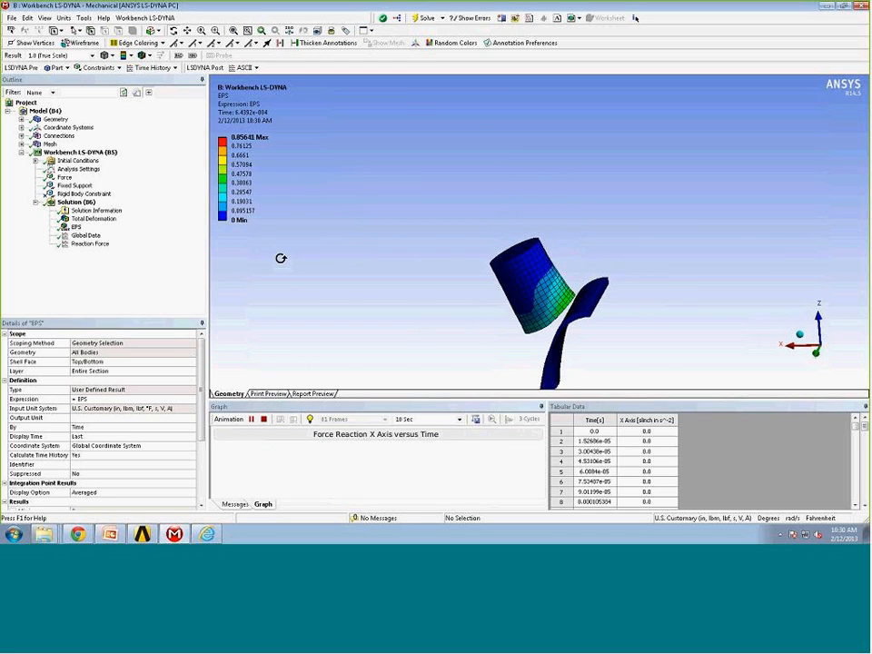
Step: Review the Global Data energy plots in the worksheet, and examine the Reaction Force history in an enlarged graph
{"action": "left_click", "coordinate": [85, 235]}
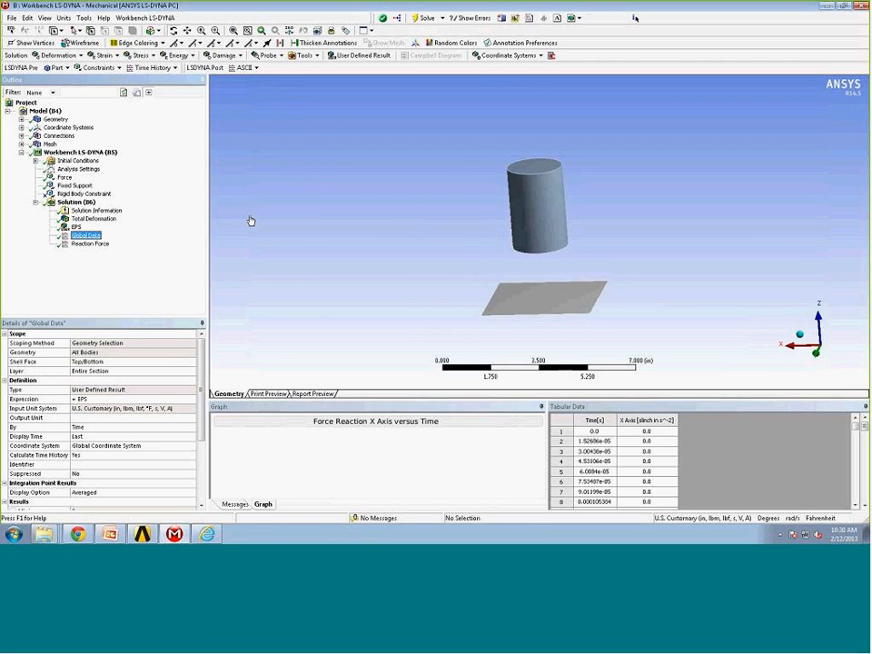
{"action": "left_click", "coordinate": [605, 17]}
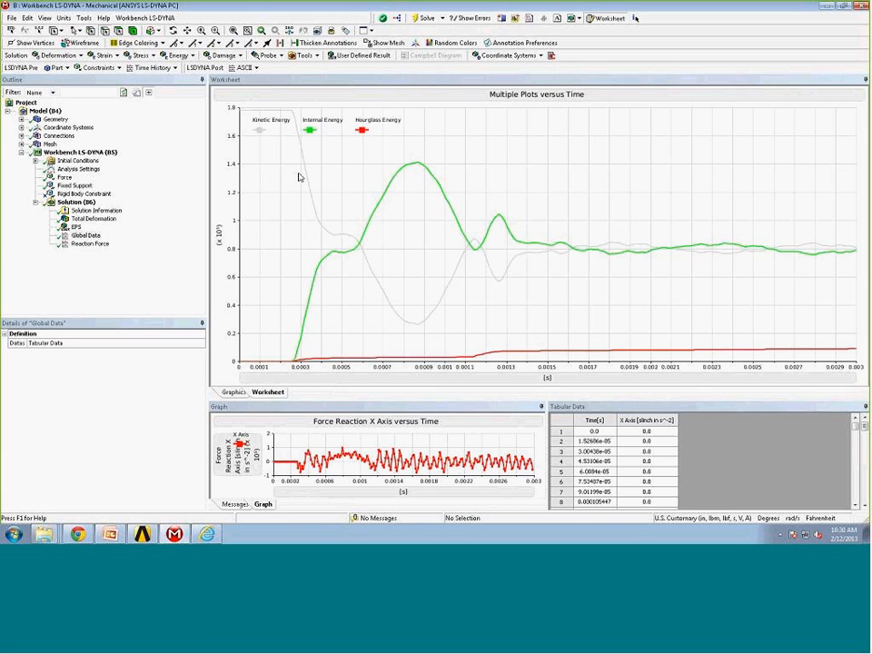
{"action": "left_click", "coordinate": [90, 244]}
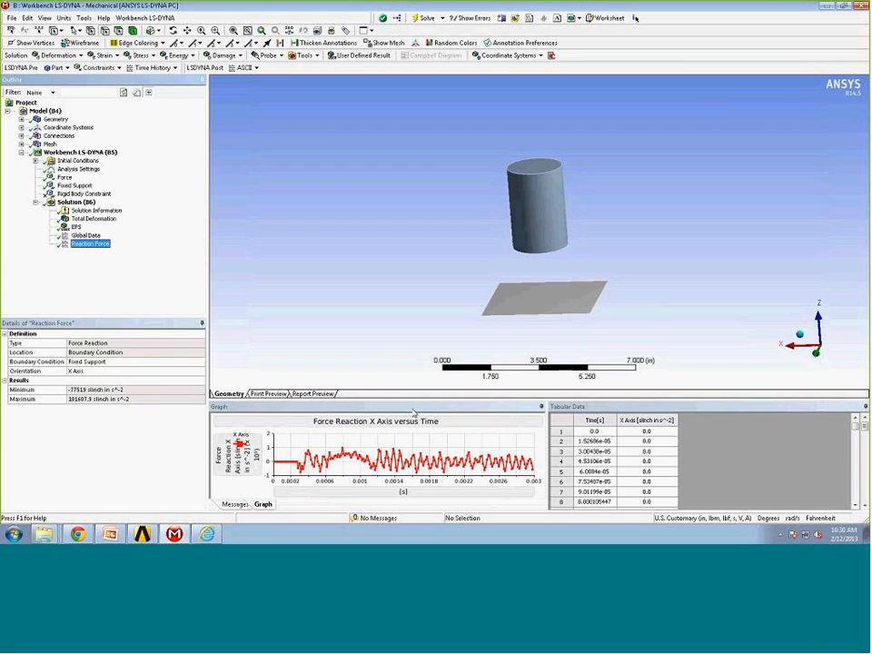
{"action": "left_click_drag", "start_coordinate": [410, 401], "coordinate": [411, 330]}
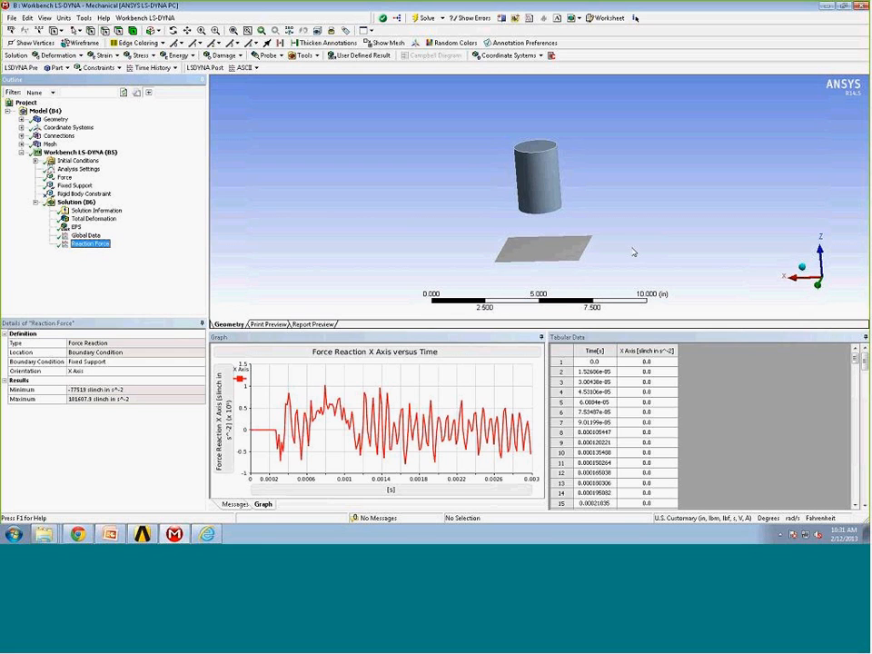
Step: Switch to the WB_Dyna_Demo presentation in PowerPoint and advance to the Poll Question 2 slide
{"action": "mouse_move", "coordinate": [174, 535]}
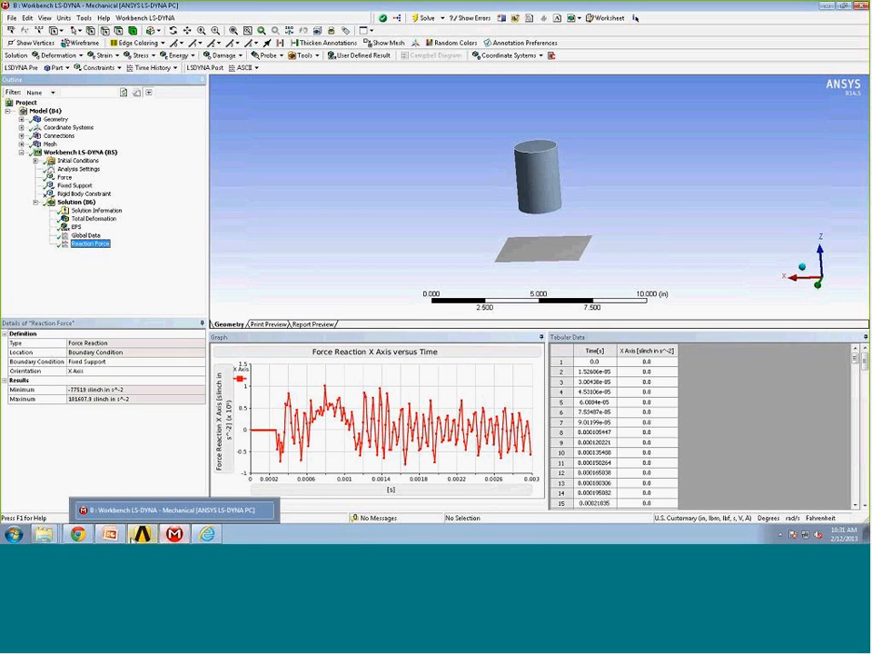
{"action": "mouse_move", "coordinate": [109, 534]}
{"action": "left_click", "coordinate": [119, 512]}
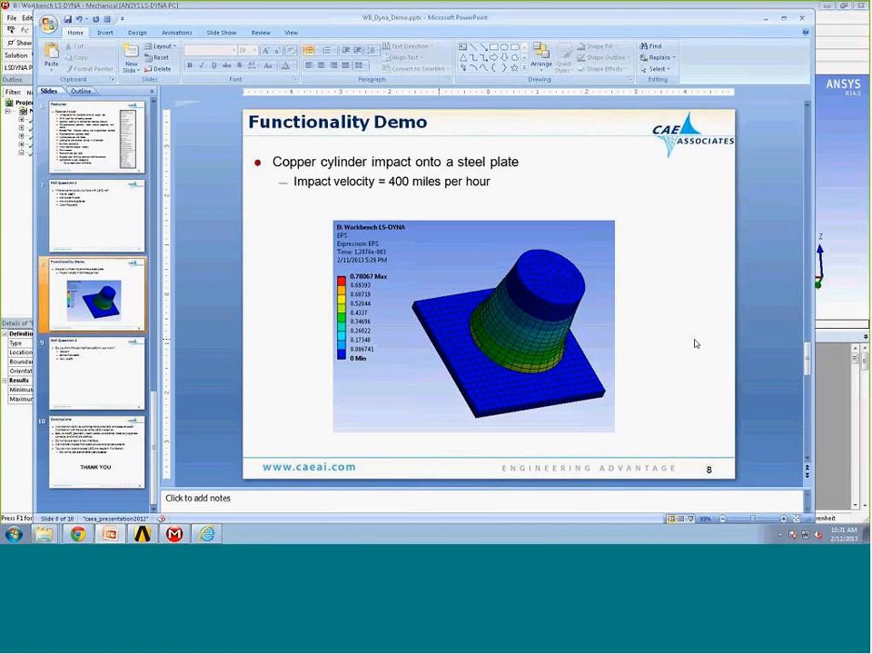
{"action": "key", "text": "Page_Down"}
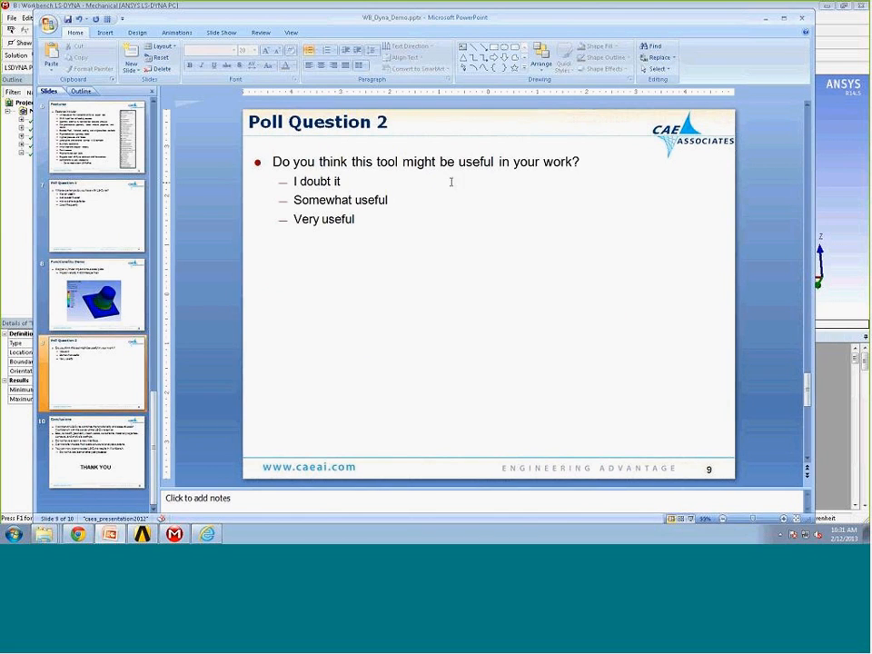